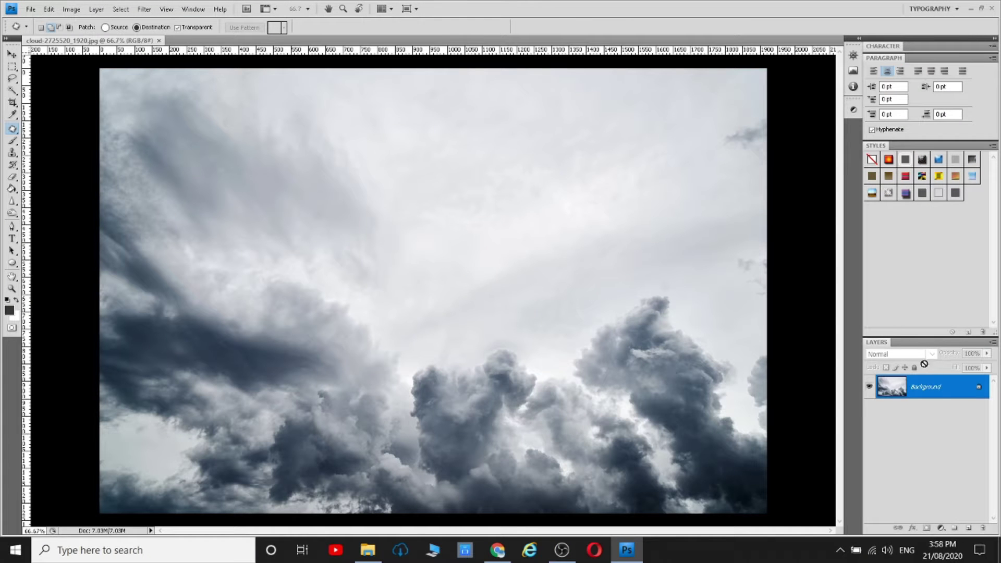
Duplicate the storm-cloud photo's Background layer as Background copy
{"action": "mouse_move", "coordinate": [924, 387]}
{"action": "left_mouse_down"}
{"action": "mouse_move", "coordinate": [976, 510]}
{"action": "mouse_move", "coordinate": [969, 528]}
{"action": "left_mouse_up"}
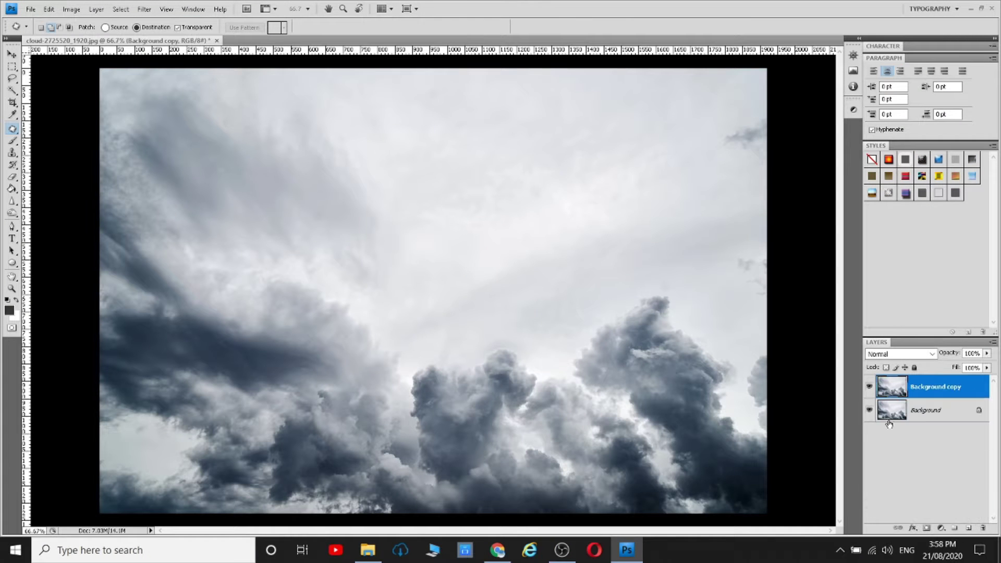
Marquee a square of lower-centre clouds and delete everything outside it
{"action": "left_click", "coordinate": [12, 68]}
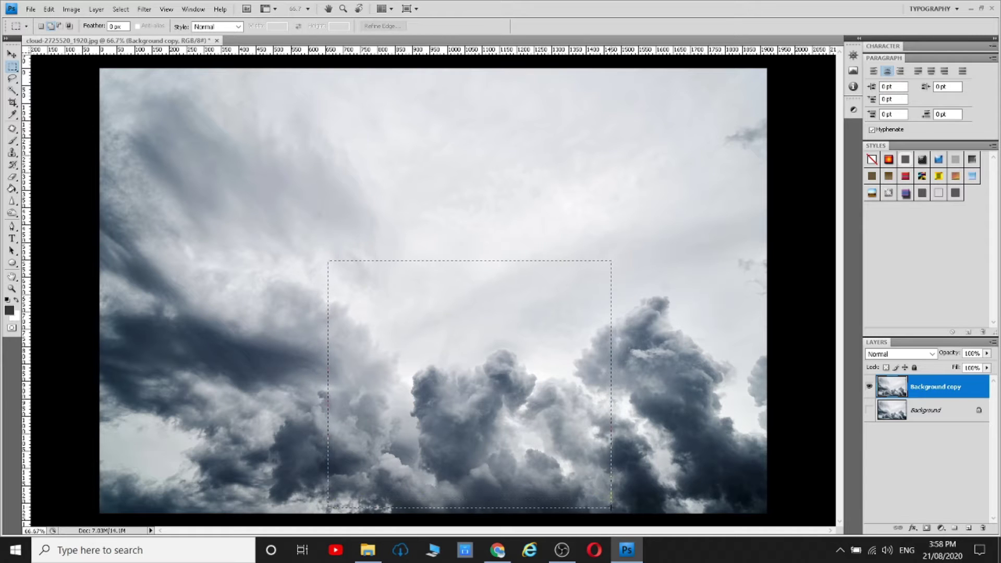
{"action": "left_click_drag", "start_coordinate": [611, 502], "coordinate": [612, 514]}
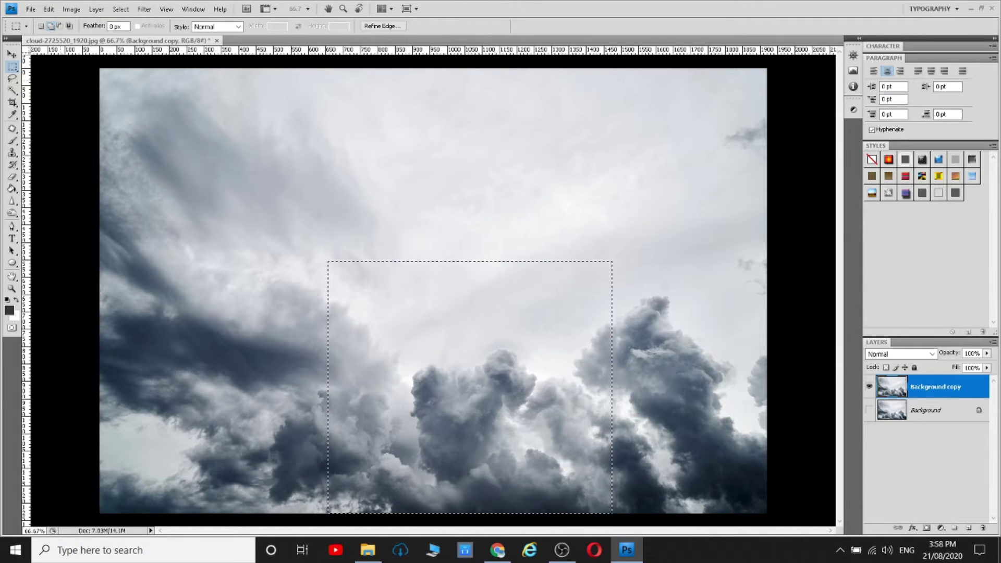
{"action": "right_click", "coordinate": [182, 94]}
{"action": "left_click", "coordinate": [206, 118]}
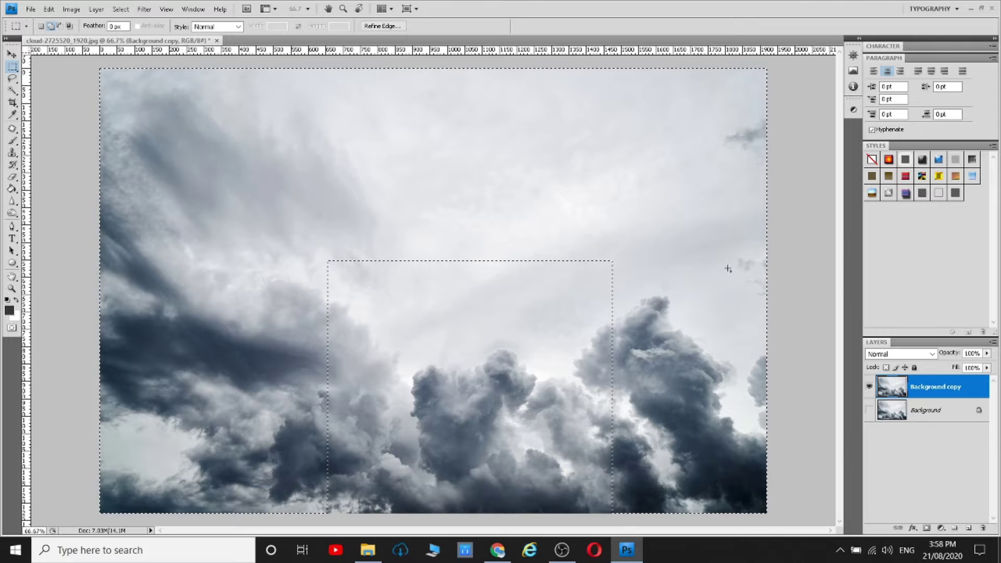
{"action": "key", "text": "ctrl+shift+i"}
{"action": "key", "text": "Delete"}
Move the cloud square to the canvas centre and clear the selection
{"action": "key", "text": "v"}
{"action": "left_click_drag", "start_coordinate": [462, 330], "coordinate": [430, 267]}
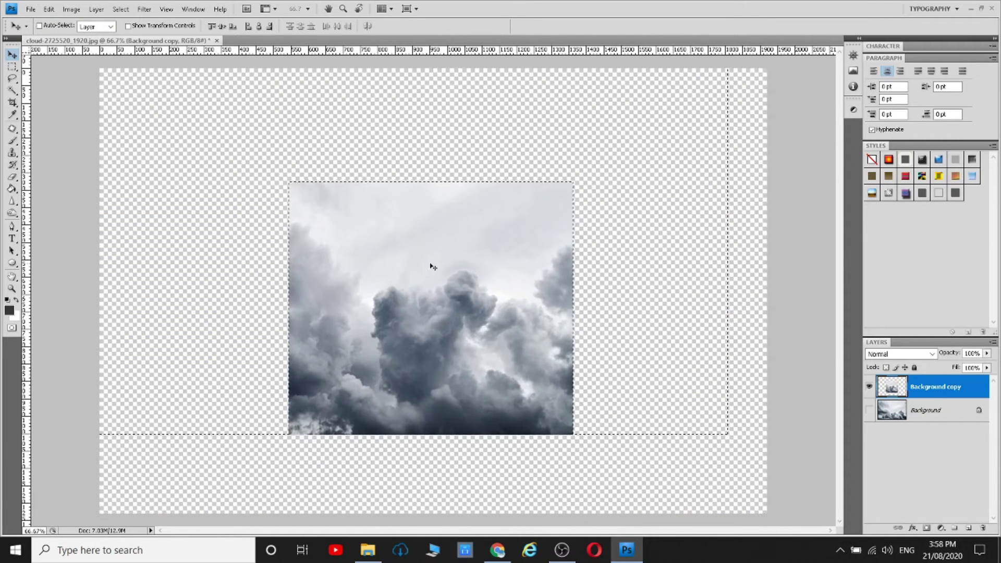
{"action": "left_click", "coordinate": [13, 89]}
{"action": "key", "text": "ctrl+d"}
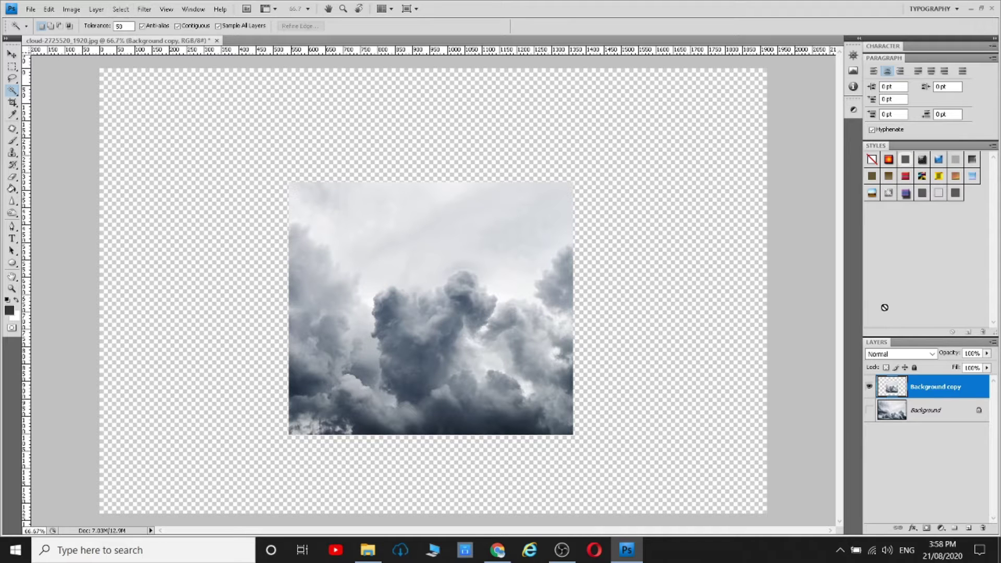
{"action": "double_click", "coordinate": [892, 387]}
{"action": "key", "text": "Escape"}
Apply Polar Coordinates (Rectangular to Polar) to the cloud square, then zoom to 100%
{"action": "left_click", "coordinate": [11, 55]}
{"action": "left_click", "coordinate": [892, 387], "text": "ctrl"}
{"action": "left_click", "coordinate": [144, 9]}
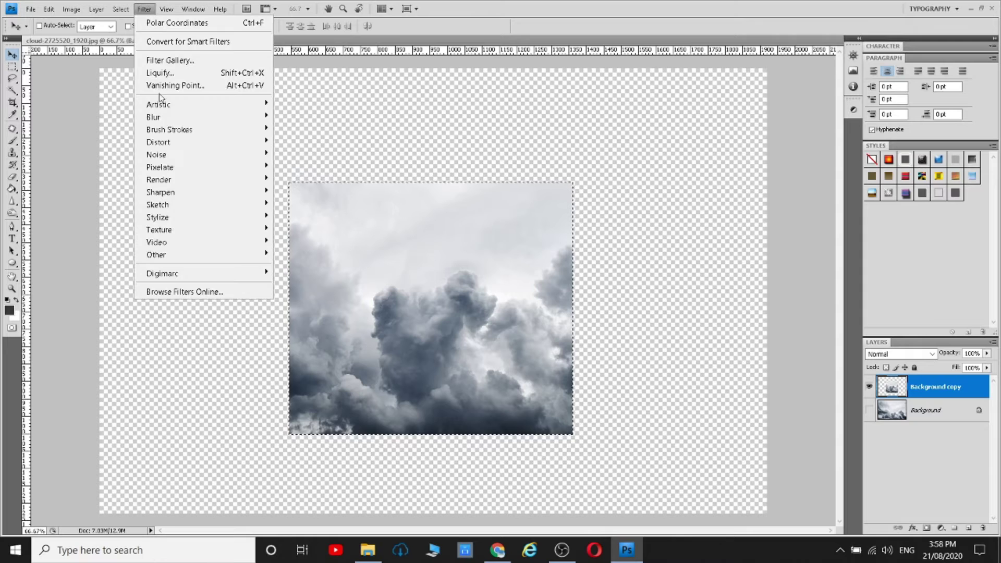
{"action": "left_click", "coordinate": [347, 217]}
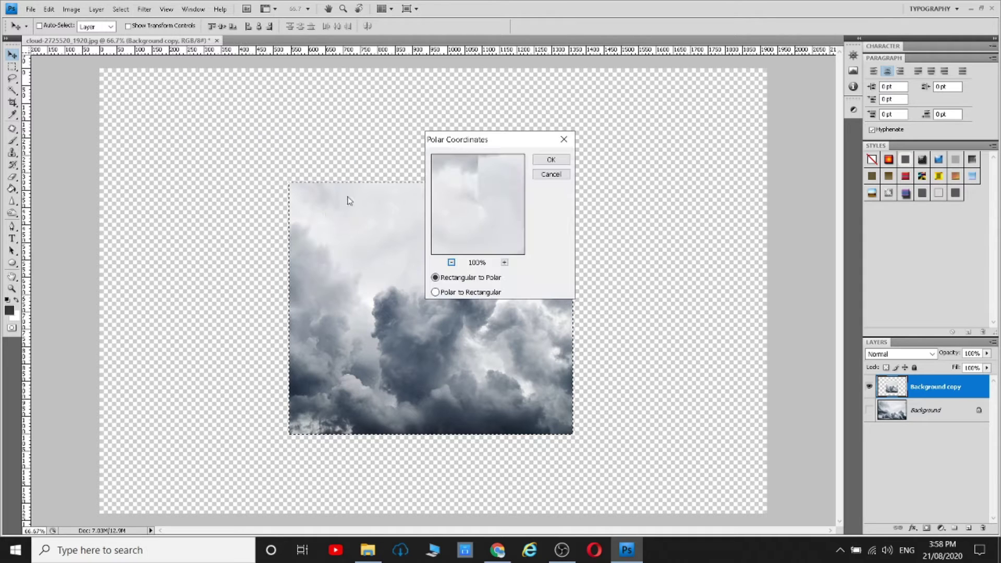
{"action": "left_click", "coordinate": [452, 262]}
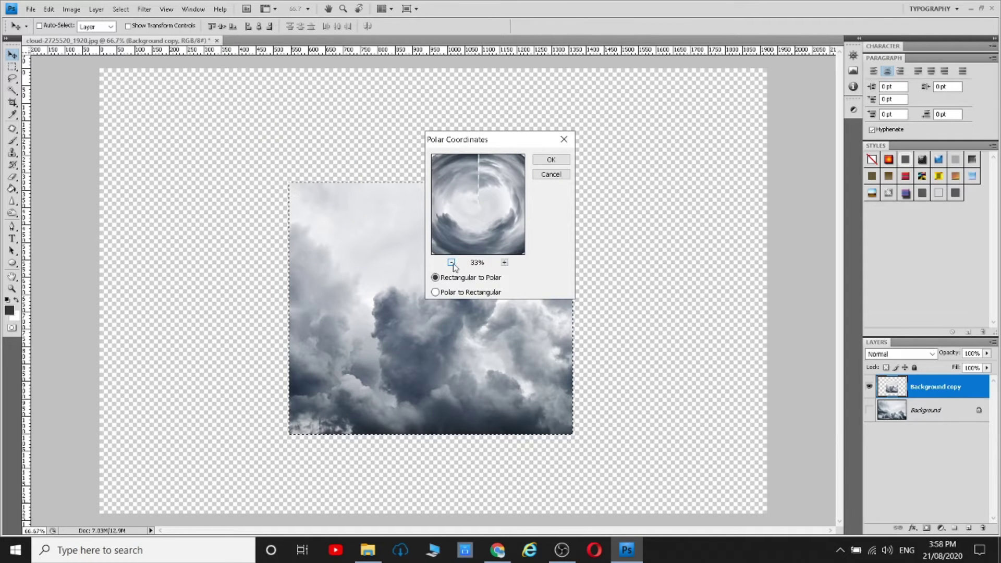
{"action": "left_click", "coordinate": [551, 160]}
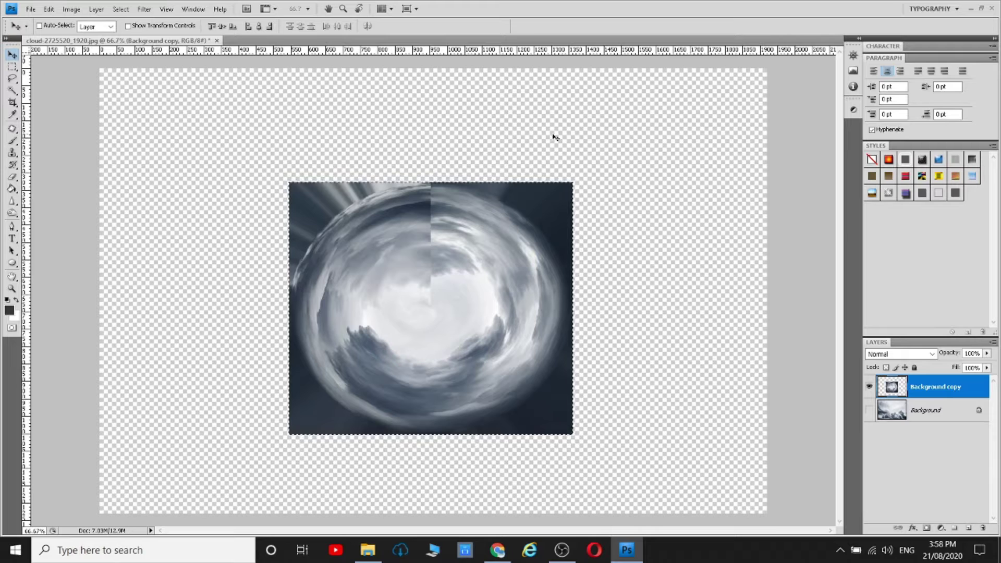
{"action": "left_click", "coordinate": [11, 288]}
{"action": "left_click", "coordinate": [294, 297]}
{"action": "left_click", "coordinate": [12, 129]}
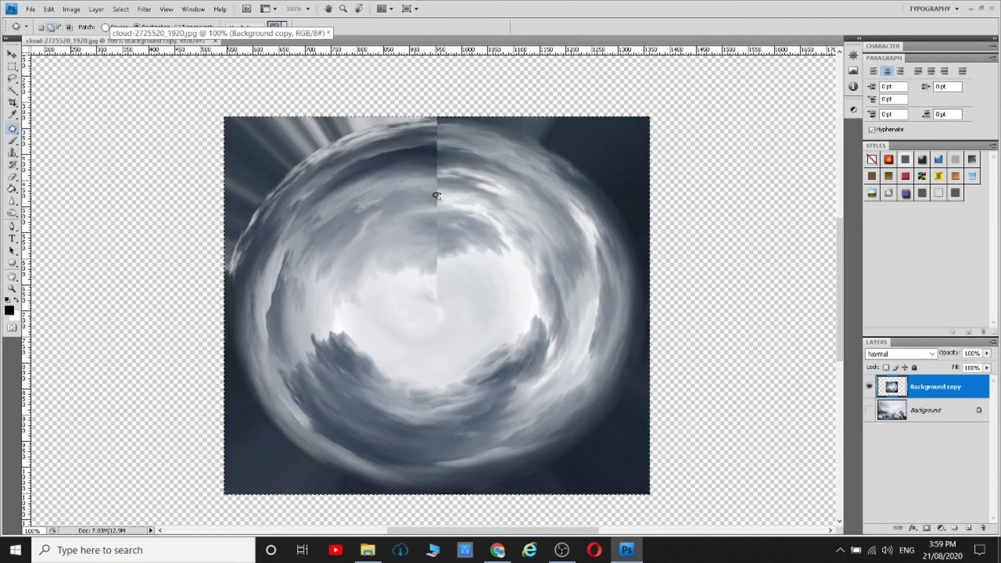
Heal the swirl's vertical seam with a 10 px Proximity Match Spot Healing Brush
{"action": "left_click_drag", "start_coordinate": [441, 195], "coordinate": [453, 207]}
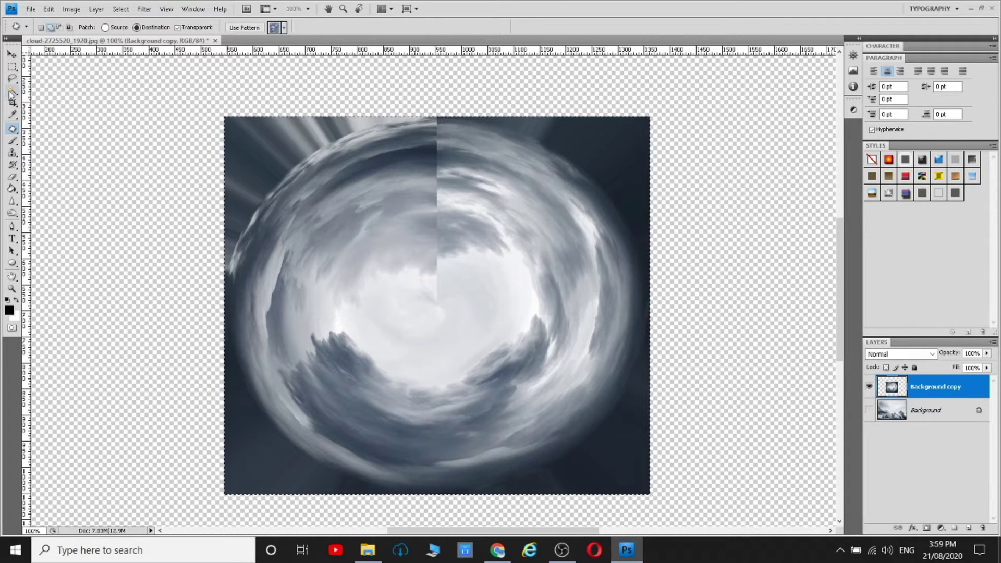
{"action": "key", "text": "shift+j"}
{"action": "key", "text": "shift+j"}
{"action": "left_click", "coordinate": [224, 25]}
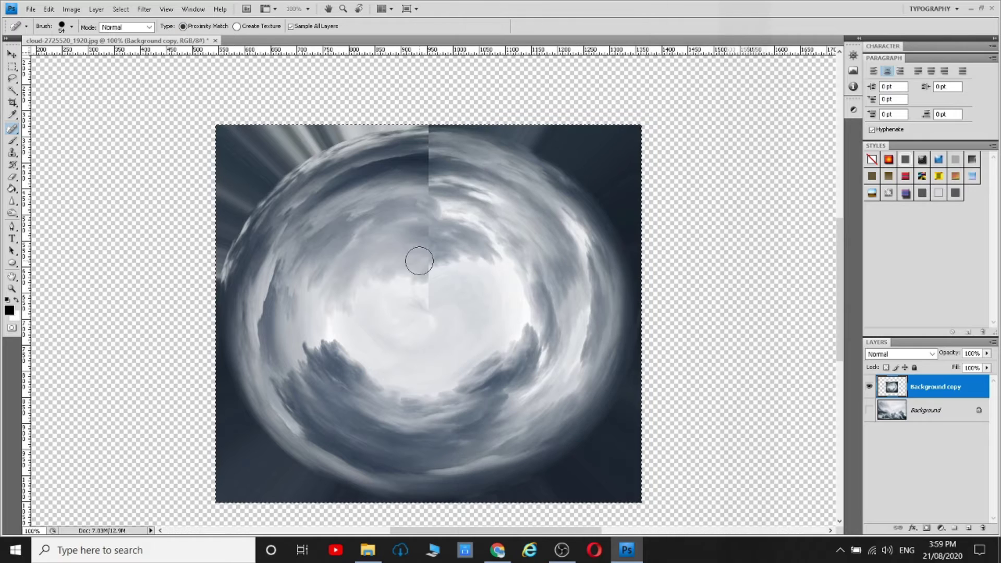
{"action": "right_click", "coordinate": [447, 229]}
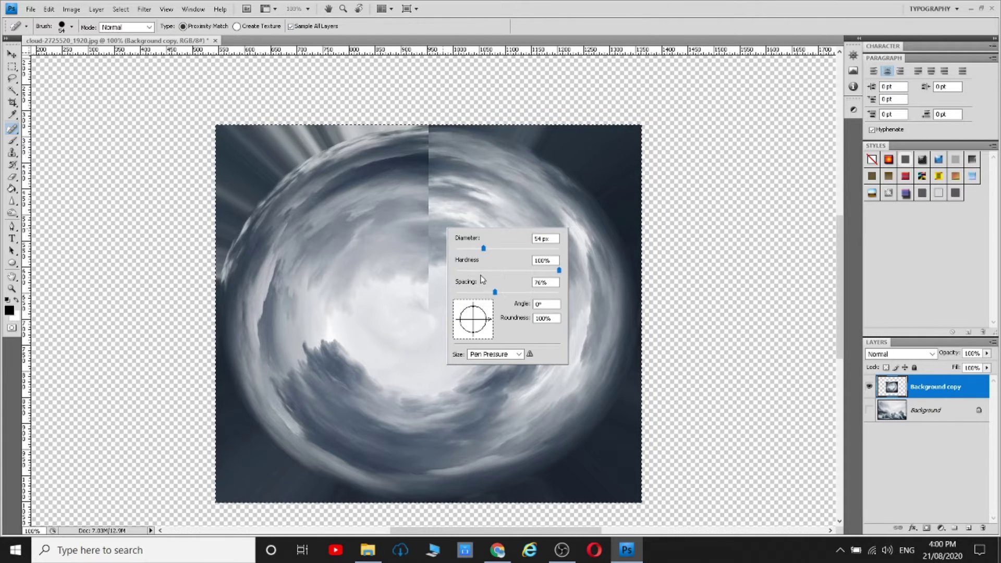
{"action": "key", "text": "Return"}
{"action": "key", "text": "bracketleft"}
{"action": "key", "text": "bracketleft"}
{"action": "key", "text": "bracketleft"}
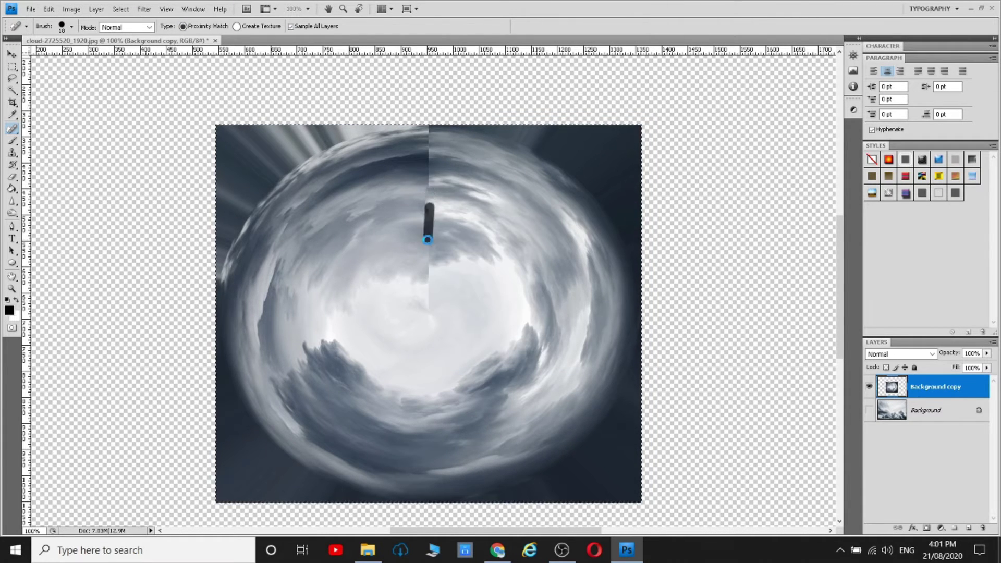
{"action": "left_click_drag", "start_coordinate": [426, 151], "coordinate": [429, 136]}
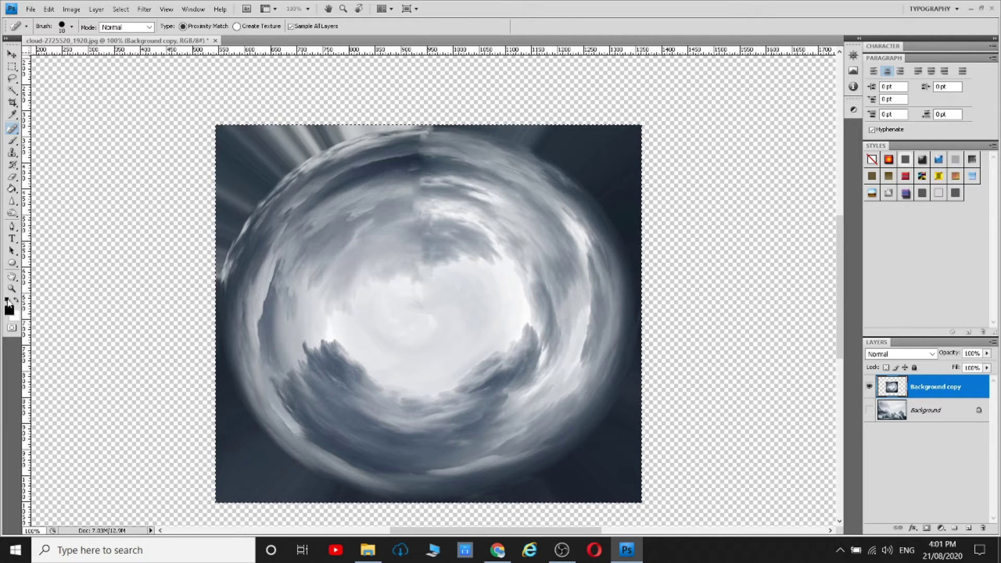
Set white as the painting colour with a 35 px brush
{"action": "left_click", "coordinate": [8, 302]}
{"action": "left_click", "coordinate": [12, 141]}
{"action": "right_click", "coordinate": [425, 240]}
{"action": "left_click", "coordinate": [481, 340]}
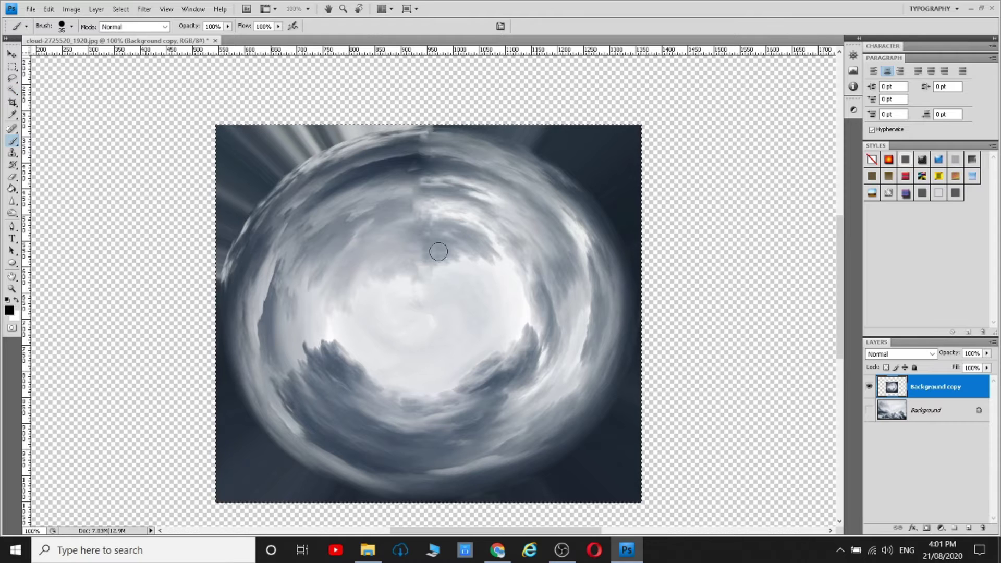
Nudge the swirl layer up-left, then duplicate Ground's Background layer and hide the original
{"action": "key", "text": "v"}
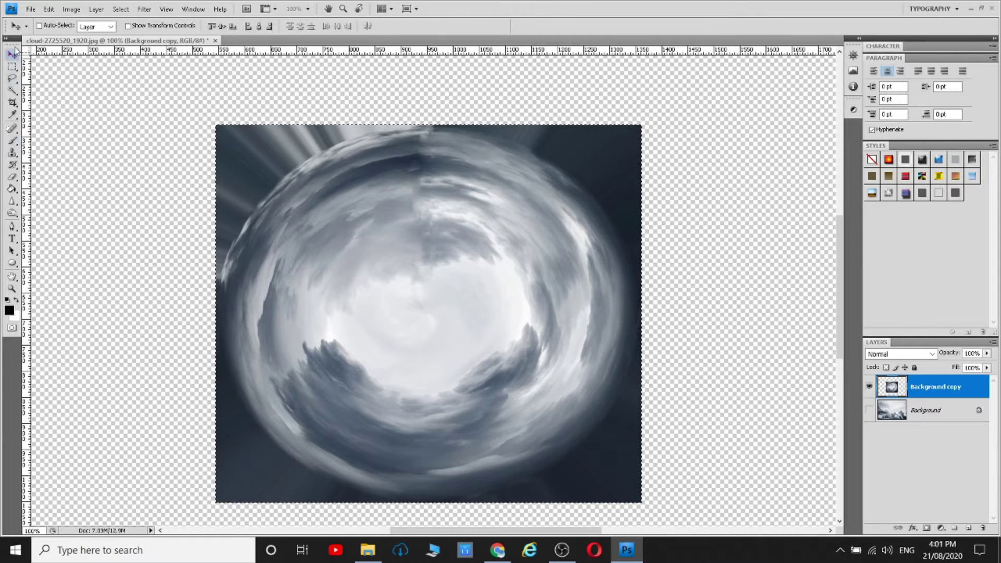
{"action": "left_click_drag", "start_coordinate": [104, 89], "coordinate": [155, 62]}
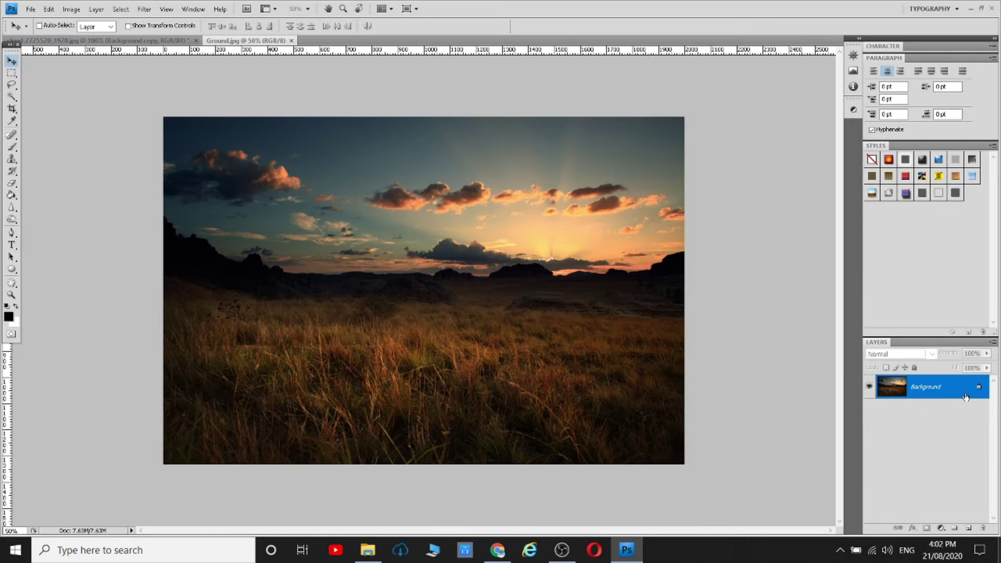
{"action": "left_click_drag", "start_coordinate": [917, 387], "coordinate": [969, 528]}
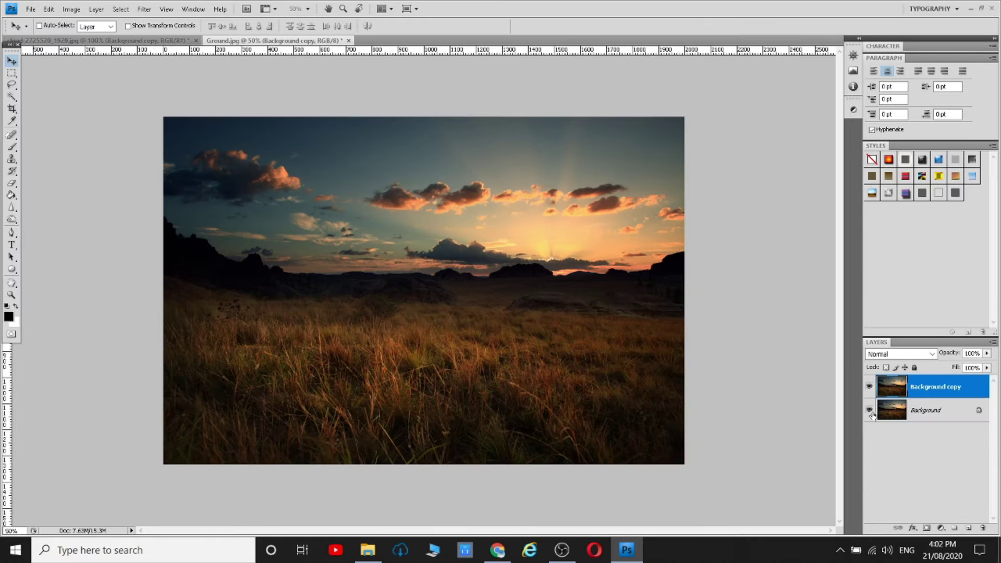
{"action": "left_click", "coordinate": [11, 295]}
{"action": "left_click", "coordinate": [223, 242]}
Polygonal-lasso and delete the left sky wedge and sky along the ridge
{"action": "left_click", "coordinate": [11, 84]}
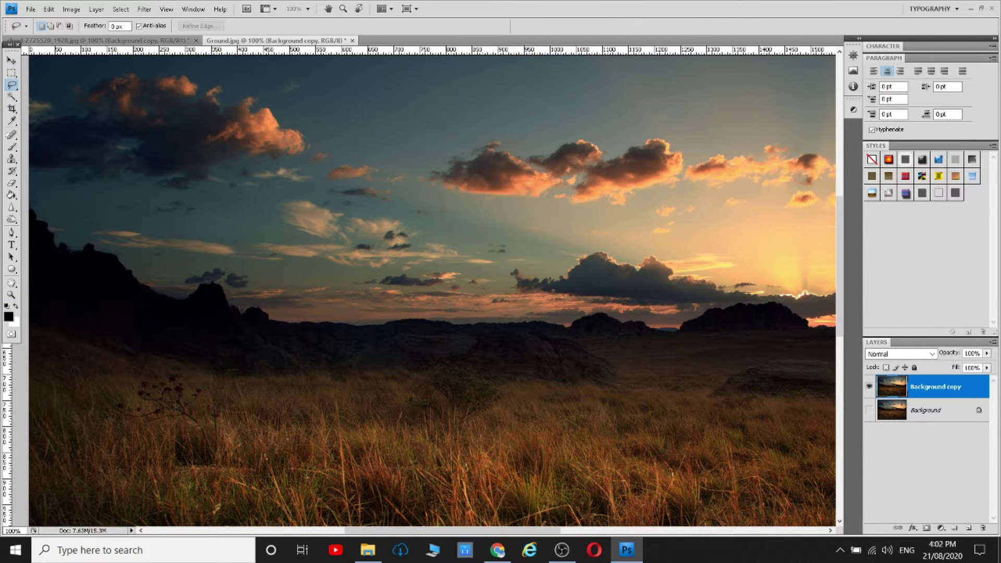
{"action": "left_click_drag", "start_coordinate": [11, 84], "coordinate": [52, 96]}
{"action": "double_click", "coordinate": [63, 238]}
{"action": "key", "text": "Delete"}
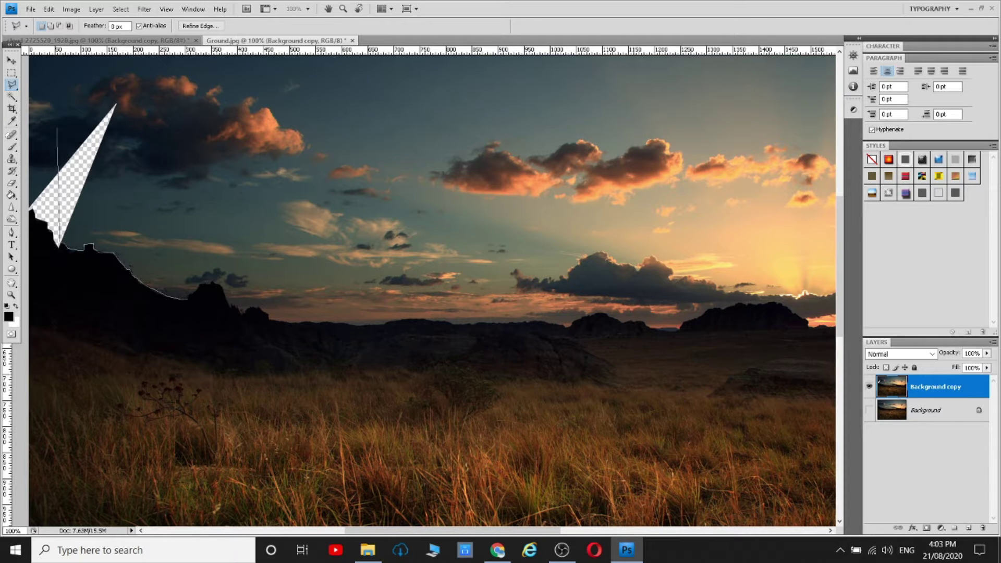
{"action": "double_click", "coordinate": [201, 278]}
{"action": "key", "text": "Delete"}
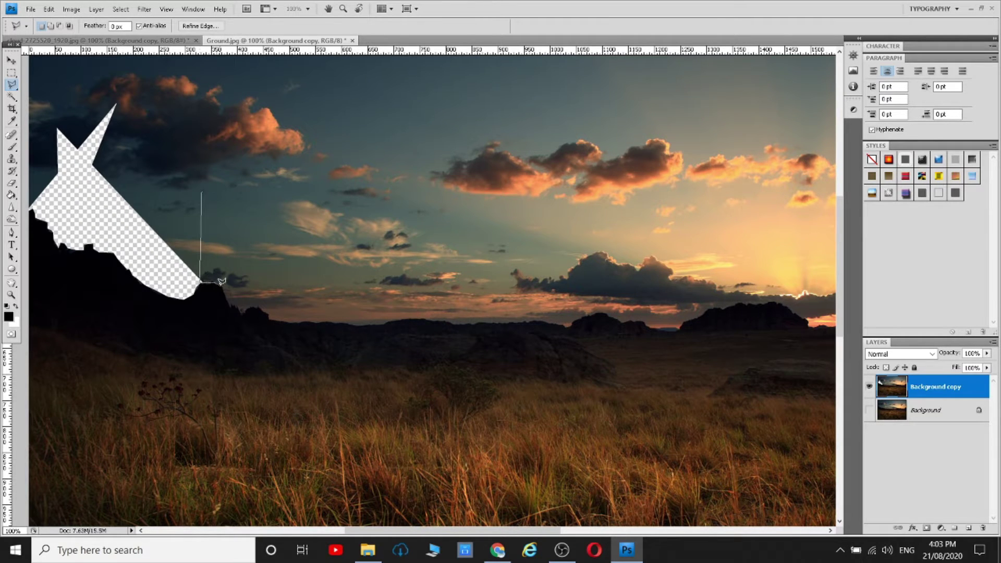
{"action": "key", "text": "Delete"}
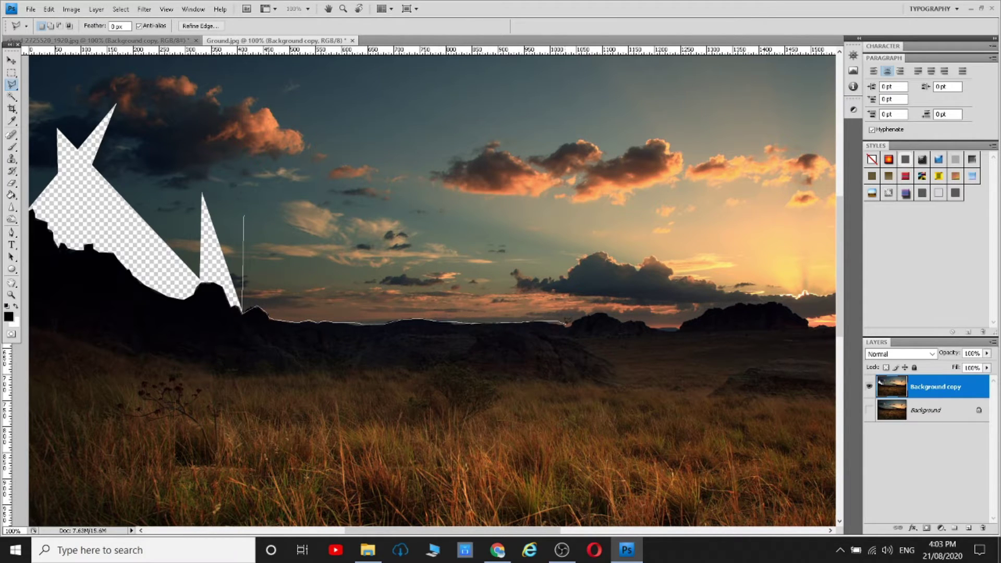
Select and delete the central and right-side sky sections above the ridge
{"action": "left_click", "coordinate": [650, 213]}
{"action": "double_click", "coordinate": [242, 177]}
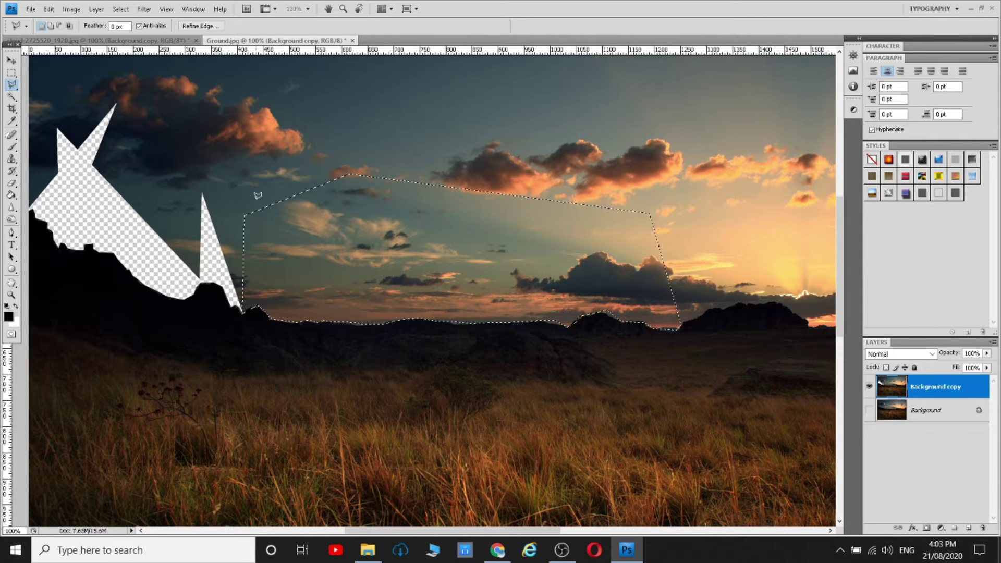
{"action": "key", "text": "Delete"}
{"action": "left_click", "coordinate": [826, 228]}
{"action": "left_click", "coordinate": [685, 277]}
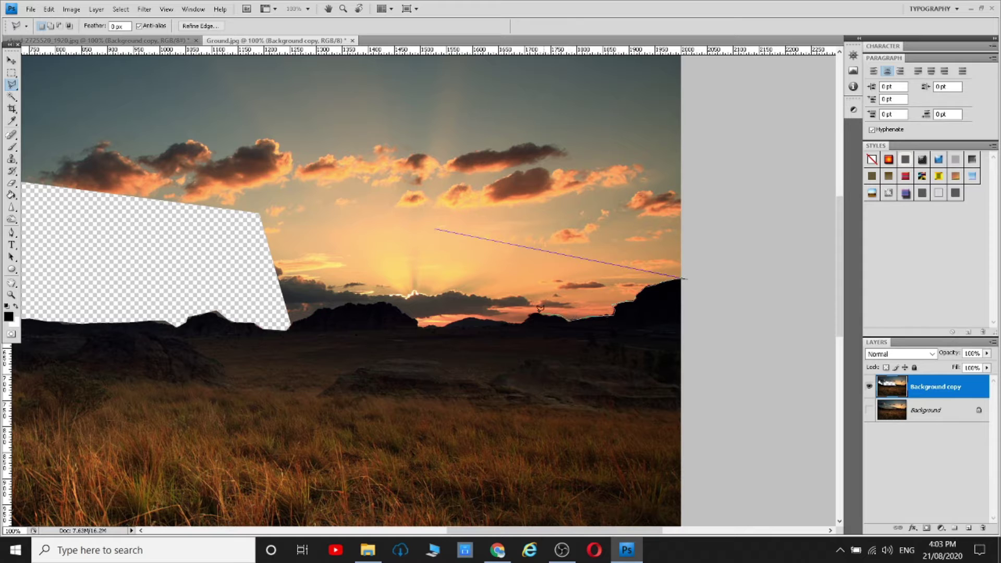
{"action": "left_click", "coordinate": [302, 199]}
{"action": "left_click", "coordinate": [436, 229]}
{"action": "key", "text": "Delete"}
Freehand-lasso the remaining sky, delete it, and clear the selection
{"action": "key", "text": "z"}
{"action": "left_click", "coordinate": [254, 26]}
{"action": "left_click", "coordinate": [13, 85]}
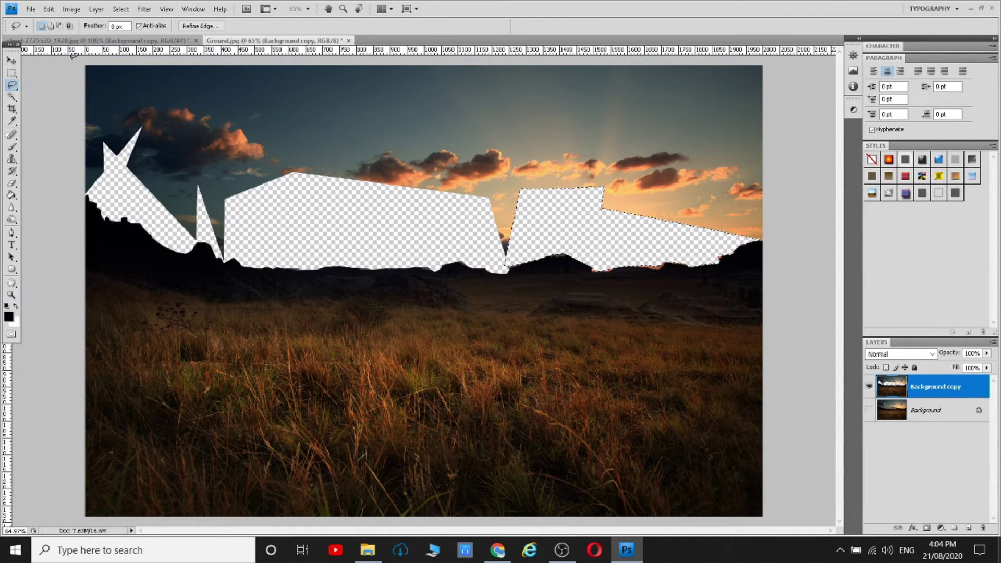
{"action": "left_click_drag", "start_coordinate": [87, 194], "coordinate": [112, 186]}
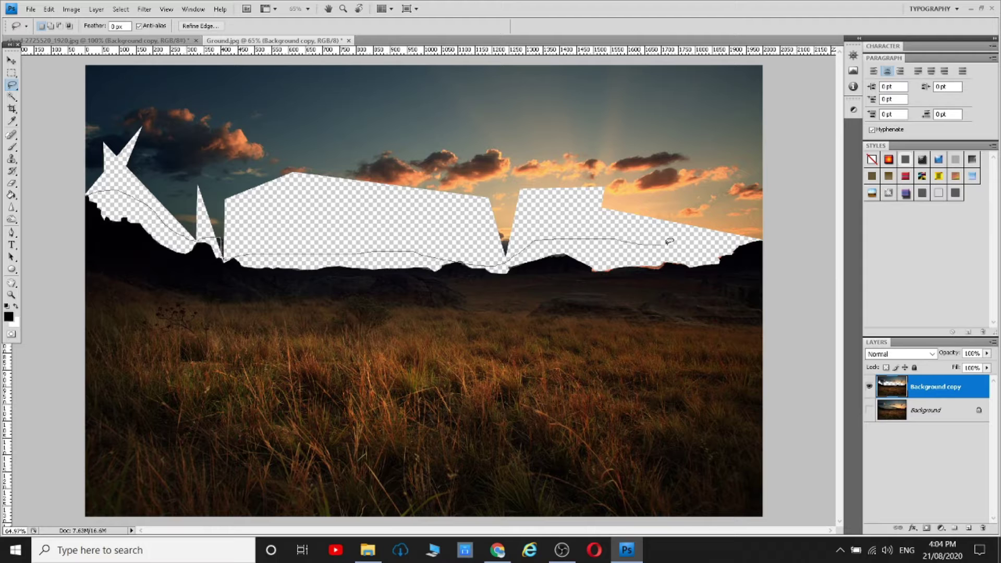
{"action": "left_click_drag", "start_coordinate": [669, 241], "coordinate": [83, 62]}
{"action": "key", "text": "Delete"}
{"action": "key", "text": "ctrl+d"}
Erase the black spike and stray dark pixels on the ridge with a 20 px, 100% flow eraser
{"action": "key", "text": "e"}
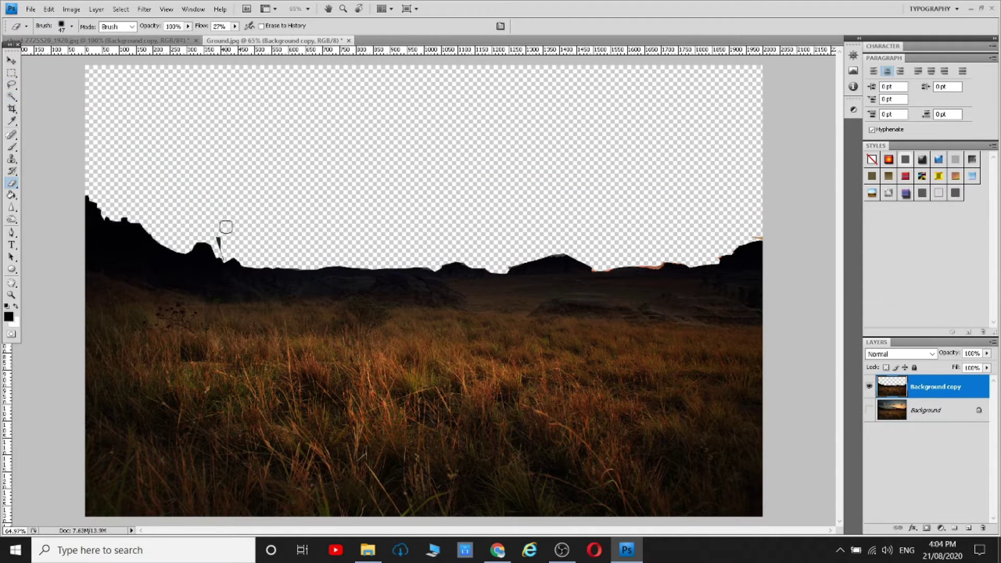
{"action": "key", "text": "shift+0"}
{"action": "left_click_drag", "start_coordinate": [220, 234], "coordinate": [221, 249]}
{"action": "right_click", "coordinate": [222, 244]}
{"action": "type", "text": "20"}
{"action": "key", "text": "Return"}
{"action": "left_click_drag", "start_coordinate": [658, 265], "coordinate": [651, 265]}
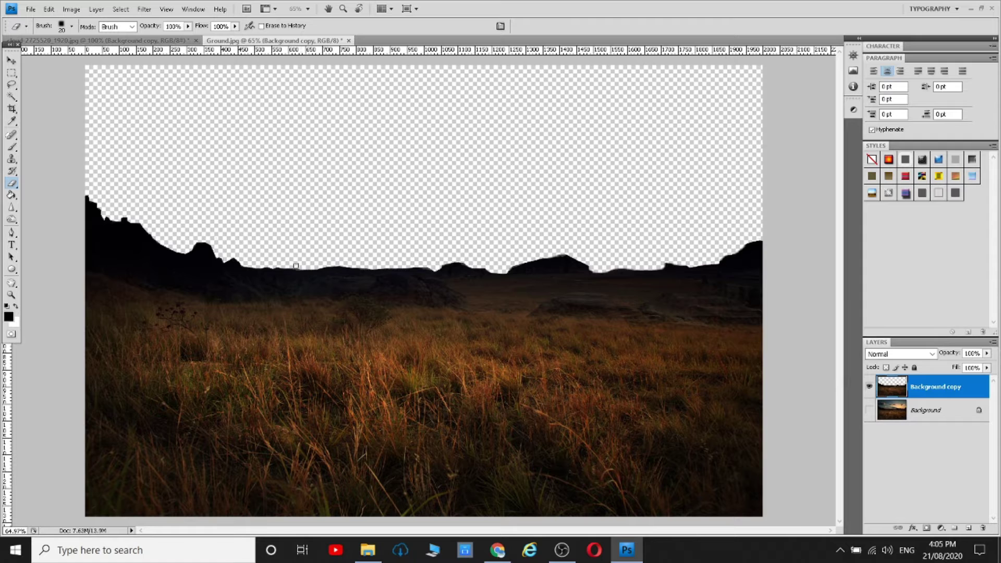
Crop with the top edge dragged far above the image to extend the canvas upward
{"action": "left_click", "coordinate": [12, 294]}
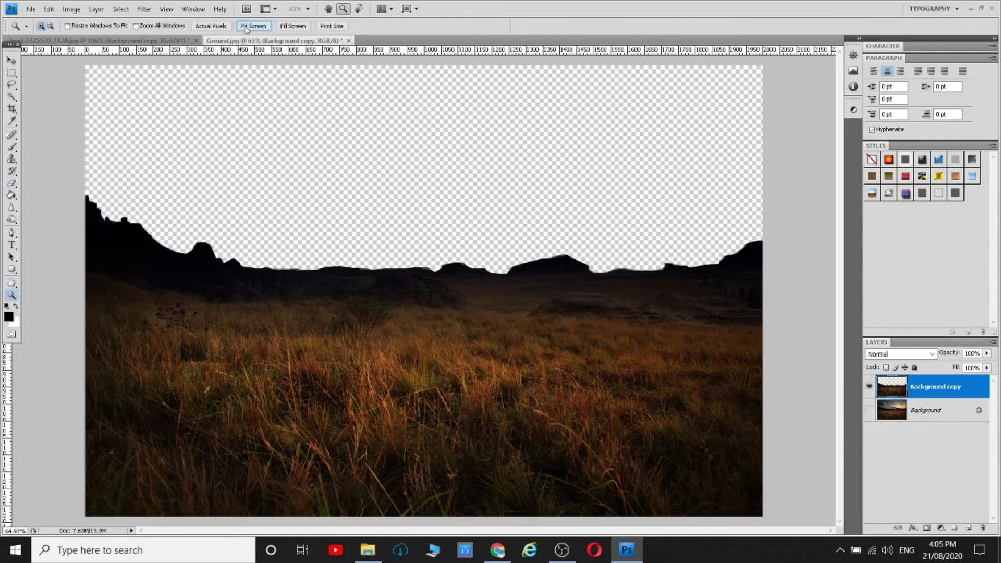
{"action": "left_click", "coordinate": [417, 168], "text": "alt"}
{"action": "left_click", "coordinate": [418, 168], "text": "alt"}
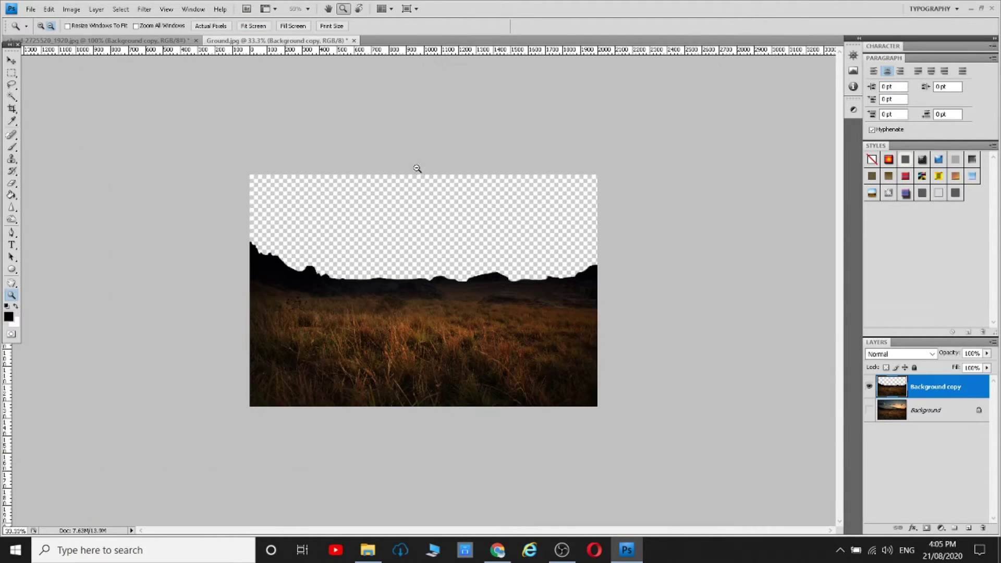
{"action": "key", "text": "c"}
{"action": "left_click_drag", "start_coordinate": [617, 425], "coordinate": [249, 107]}
{"action": "left_click_drag", "start_coordinate": [425, 106], "coordinate": [432, 42]}
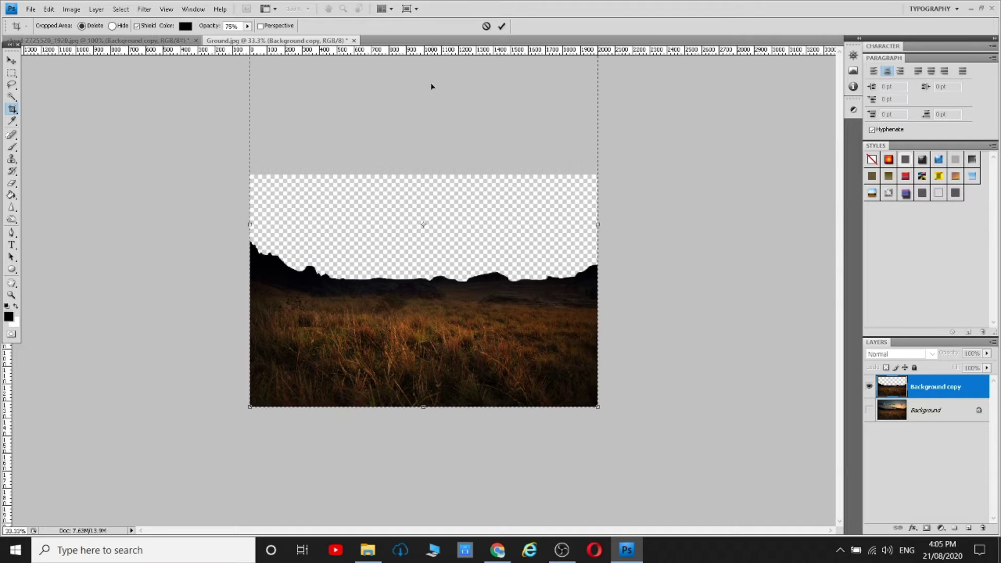
{"action": "double_click", "coordinate": [455, 219]}
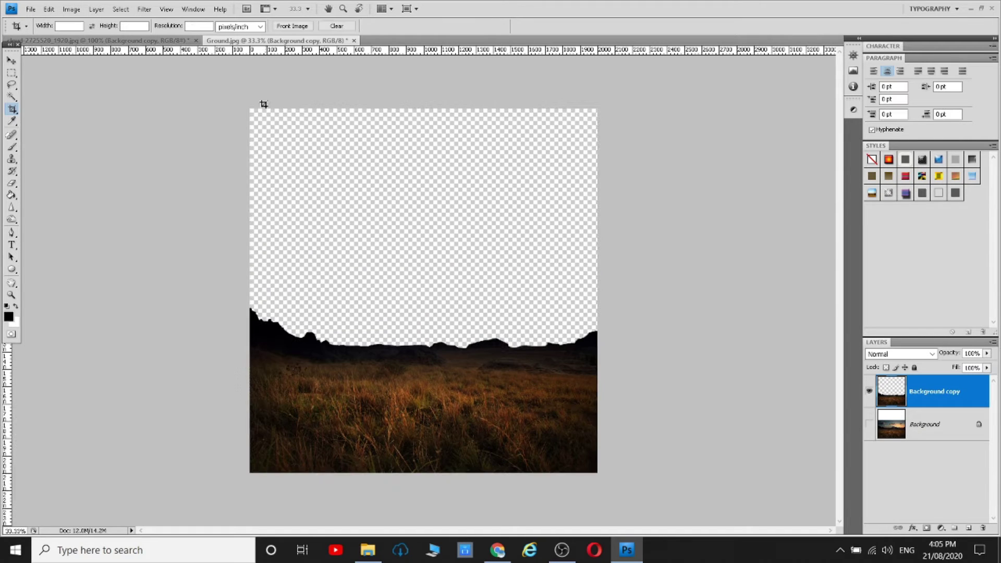
{"action": "key", "text": "Return"}
Paste the swirl clouds into Ground and enlarge them to cover the sky
{"action": "key", "text": "ctrl+Tab"}
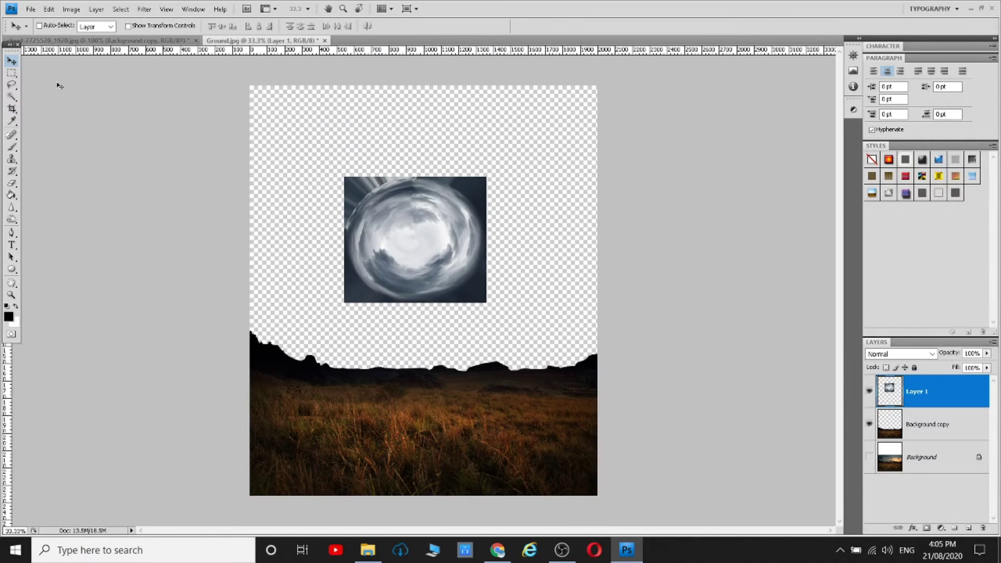
{"action": "right_click", "coordinate": [456, 292]}
{"action": "left_click", "coordinate": [456, 295]}
{"action": "left_click_drag", "start_coordinate": [486, 303], "coordinate": [586, 395]}
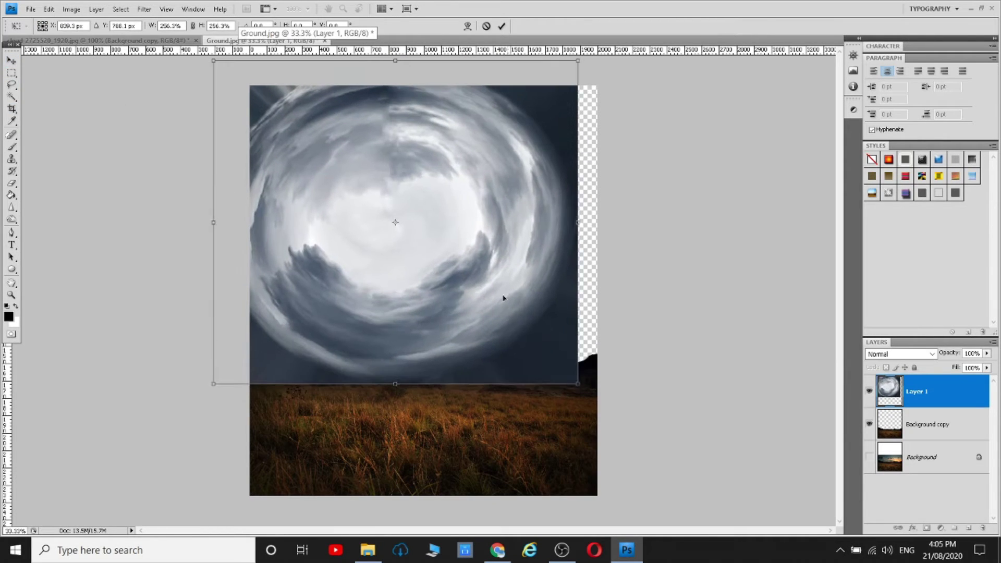
{"action": "key", "text": "Return"}
Move the swirl layer beneath the landscape layer and resize it to the canvas width
{"action": "left_click_drag", "start_coordinate": [947, 403], "coordinate": [954, 420]}
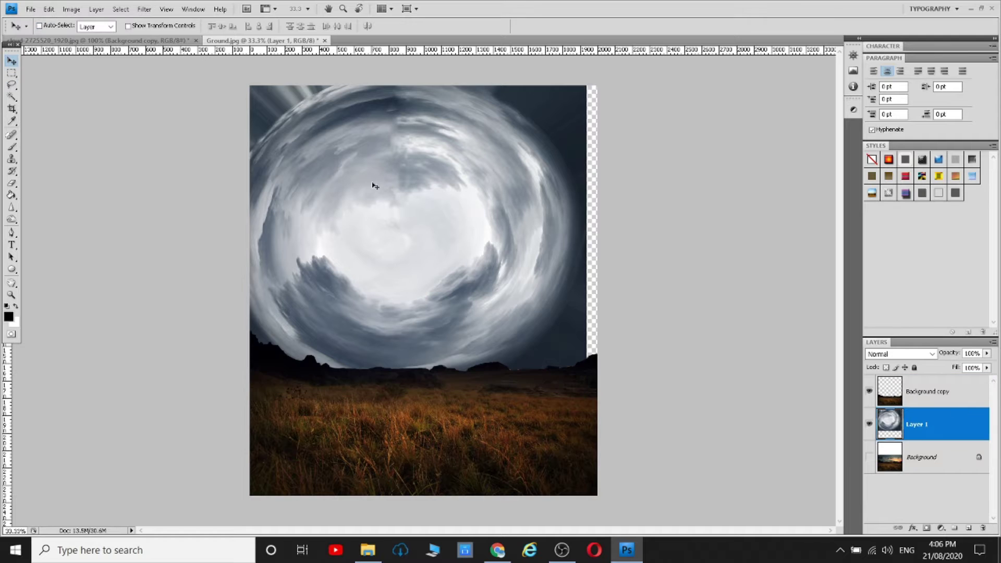
{"action": "mouse_move", "coordinate": [375, 188]}
{"action": "left_mouse_down"}
{"action": "mouse_move", "coordinate": [380, 173]}
{"action": "mouse_move", "coordinate": [358, 161]}
{"action": "left_mouse_up"}
{"action": "key", "text": "ctrl+z"}
{"action": "right_click", "coordinate": [440, 147]}
{"action": "left_click", "coordinate": [480, 246]}
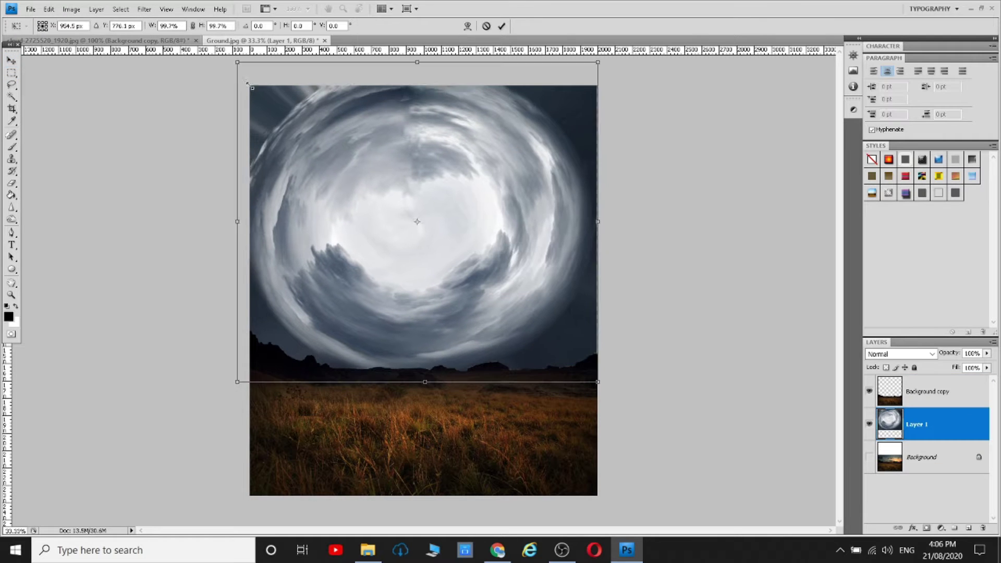
{"action": "left_click_drag", "start_coordinate": [600, 369], "coordinate": [568, 358]}
{"action": "key", "text": "Return"}
Duplicate the swirl, enlarge the copy to about 123%, and place it below the original
{"action": "left_click_drag", "start_coordinate": [928, 424], "coordinate": [968, 528]}
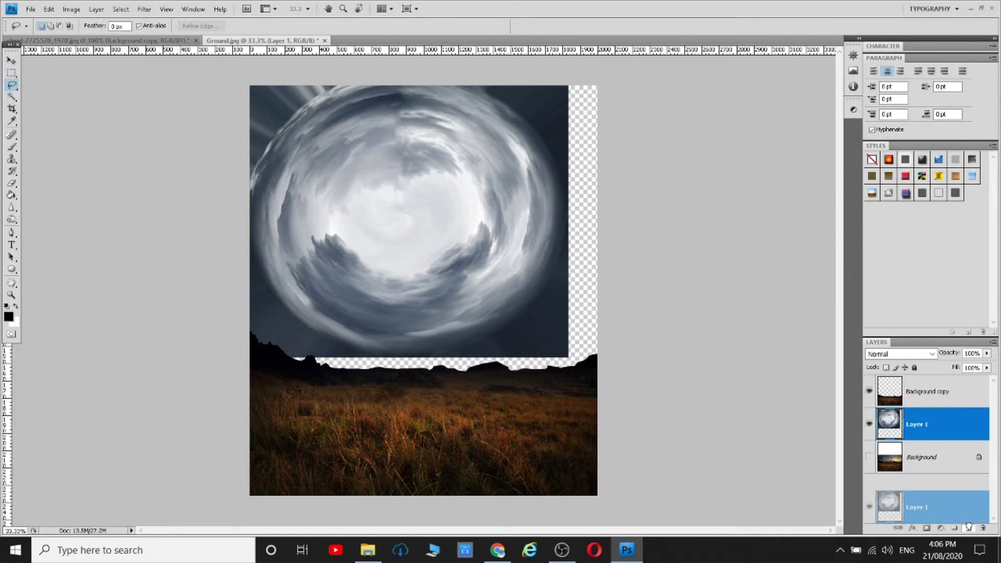
{"action": "right_click", "coordinate": [403, 186]}
{"action": "left_click", "coordinate": [448, 283]}
{"action": "left_click_drag", "start_coordinate": [571, 358], "coordinate": [630, 390]}
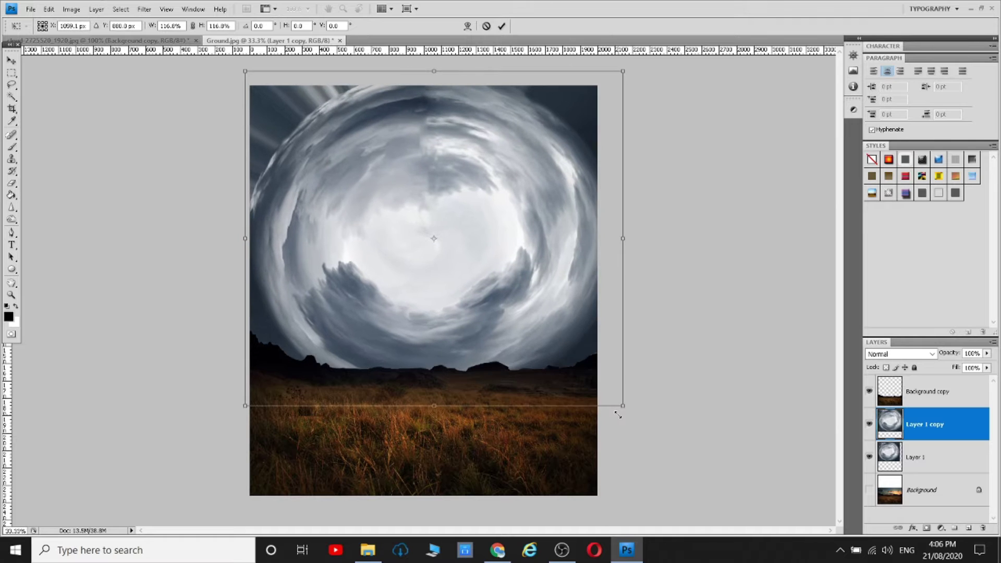
{"action": "key", "text": "Return"}
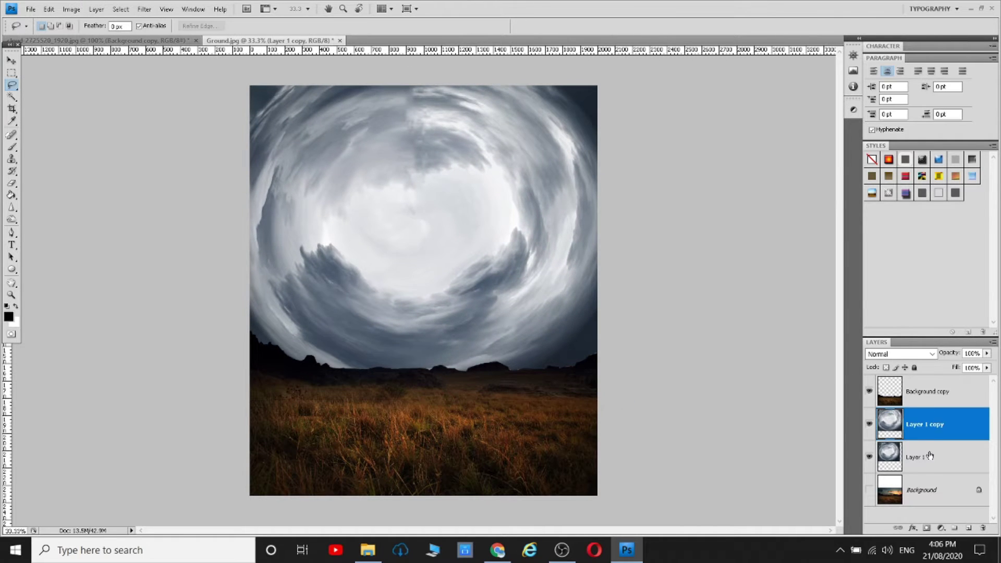
{"action": "key", "text": "ctrl+bracketleft"}
Scale the duplicate swirl up again to about 107%
{"action": "key", "text": "v"}
{"action": "key", "text": "alt+bracketleft"}
{"action": "key", "text": "ctrl+t"}
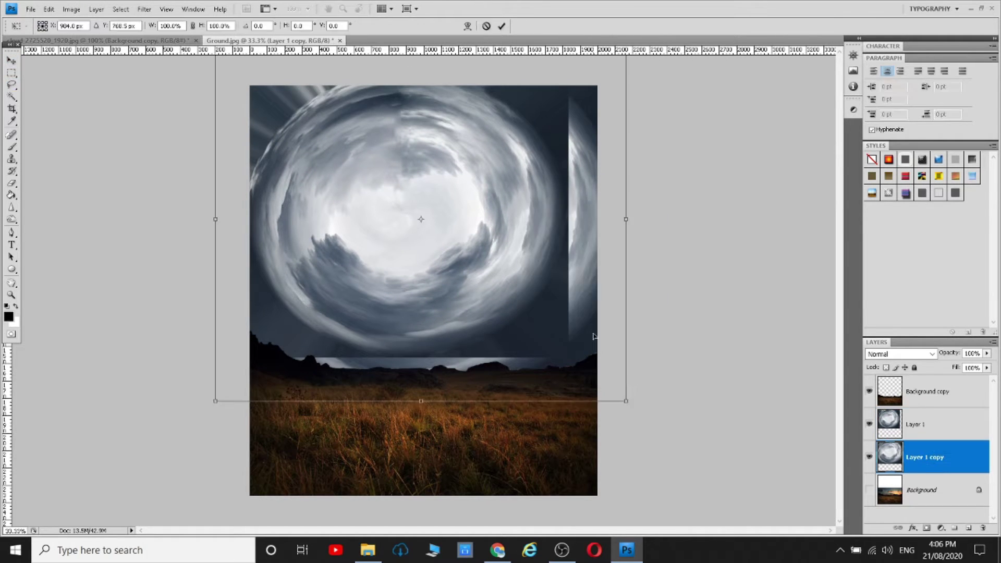
{"action": "mouse_move", "coordinate": [650, 404]}
{"action": "left_mouse_down"}
{"action": "mouse_move", "coordinate": [646, 440]}
{"action": "mouse_move", "coordinate": [602, 420]}
{"action": "left_mouse_up"}
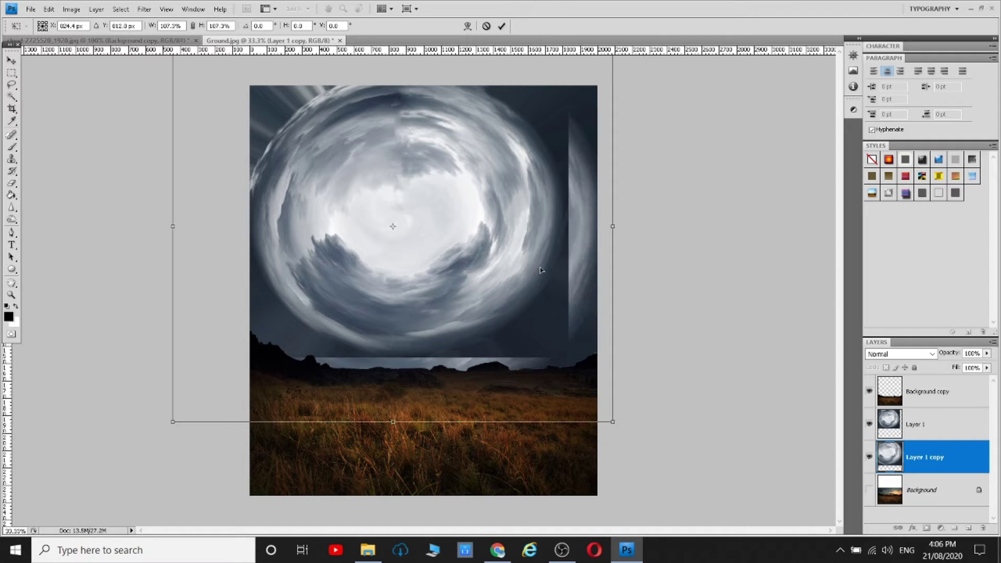
{"action": "key", "text": "Return"}
{"action": "key", "text": "b"}
{"action": "key", "text": "x"}
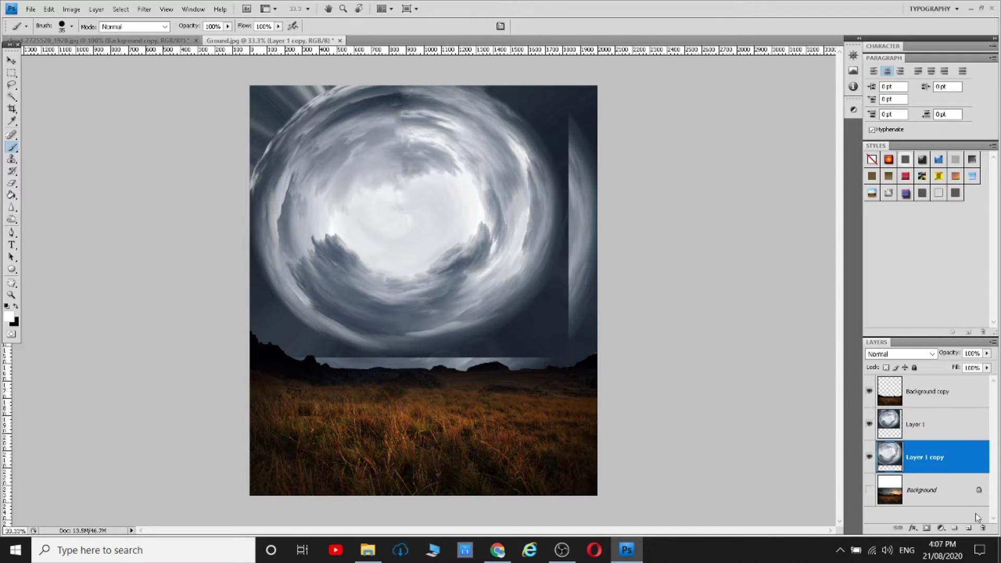
Add a layer mask to Layer 1 and paint black to hide part of the swirl's edge
{"action": "left_click", "coordinate": [944, 431]}
{"action": "left_click", "coordinate": [927, 527]}
{"action": "key", "text": "x"}
{"action": "right_click", "coordinate": [559, 278]}
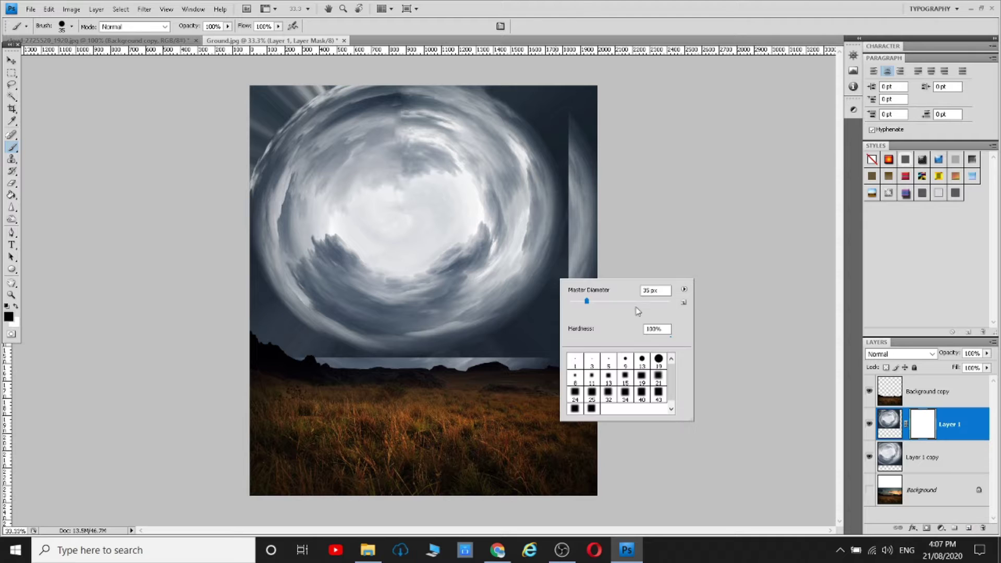
{"action": "left_click_drag", "start_coordinate": [615, 232], "coordinate": [527, 350]}
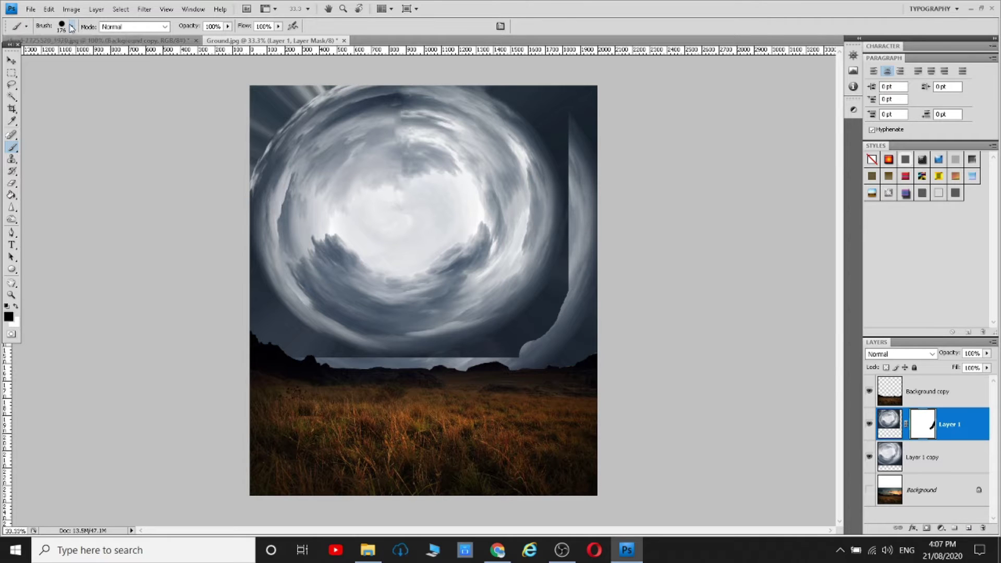
With a 411 px soft airbrush, mask the swirl's hard edges along the horizon and right edge
{"action": "left_click", "coordinate": [27, 26]}
{"action": "left_click", "coordinate": [68, 45]}
{"action": "right_click", "coordinate": [595, 205]}
{"action": "left_click_drag", "start_coordinate": [535, 246], "coordinate": [554, 240]}
{"action": "mouse_move", "coordinate": [547, 292]}
{"action": "left_mouse_down"}
{"action": "mouse_move", "coordinate": [524, 364]}
{"action": "mouse_move", "coordinate": [245, 260]}
{"action": "left_mouse_up"}
{"action": "mouse_move", "coordinate": [501, 365]}
{"action": "left_mouse_down"}
{"action": "mouse_move", "coordinate": [376, 333]}
{"action": "mouse_move", "coordinate": [235, 163]}
{"action": "mouse_move", "coordinate": [302, 67]}
{"action": "mouse_move", "coordinate": [268, 89]}
{"action": "left_mouse_up"}
{"action": "left_click_drag", "start_coordinate": [584, 296], "coordinate": [591, 78]}
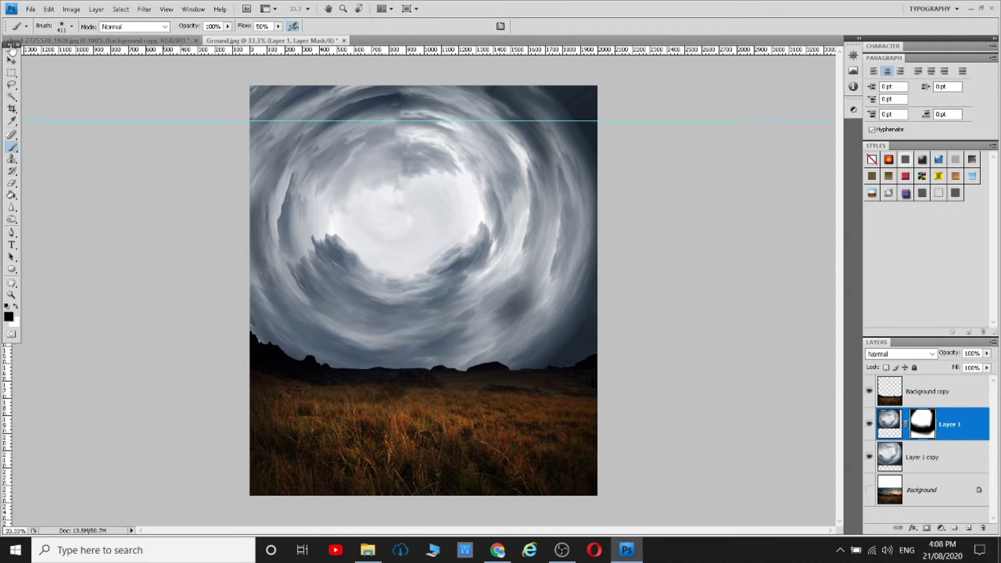
Re-dock the accidentally undocked panel and keep painting the mask in the upper right
{"action": "left_click_drag", "start_coordinate": [8, 62], "coordinate": [51, 92]}
{"action": "left_click", "coordinate": [53, 90]}
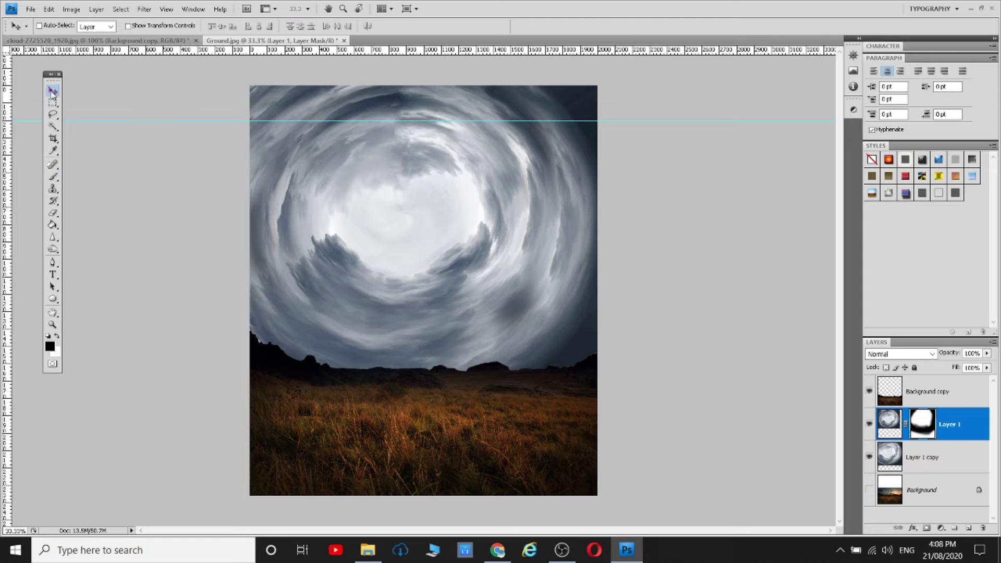
{"action": "left_click_drag", "start_coordinate": [48, 79], "coordinate": [9, 57]}
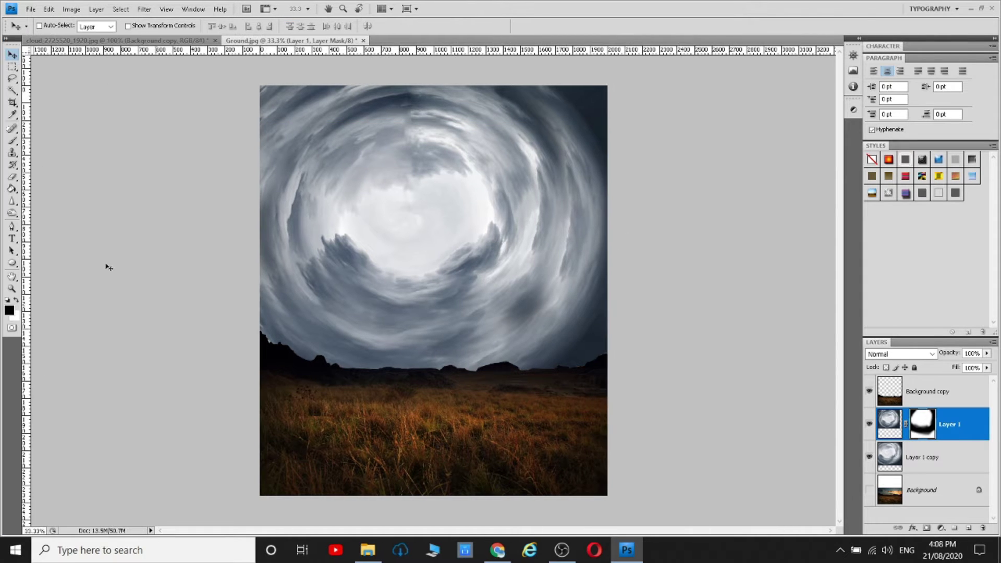
{"action": "left_click", "coordinate": [13, 141]}
{"action": "mouse_move", "coordinate": [518, 78]}
{"action": "left_mouse_down"}
{"action": "mouse_move", "coordinate": [431, 152]}
{"action": "mouse_move", "coordinate": [392, 107]}
{"action": "left_mouse_up"}
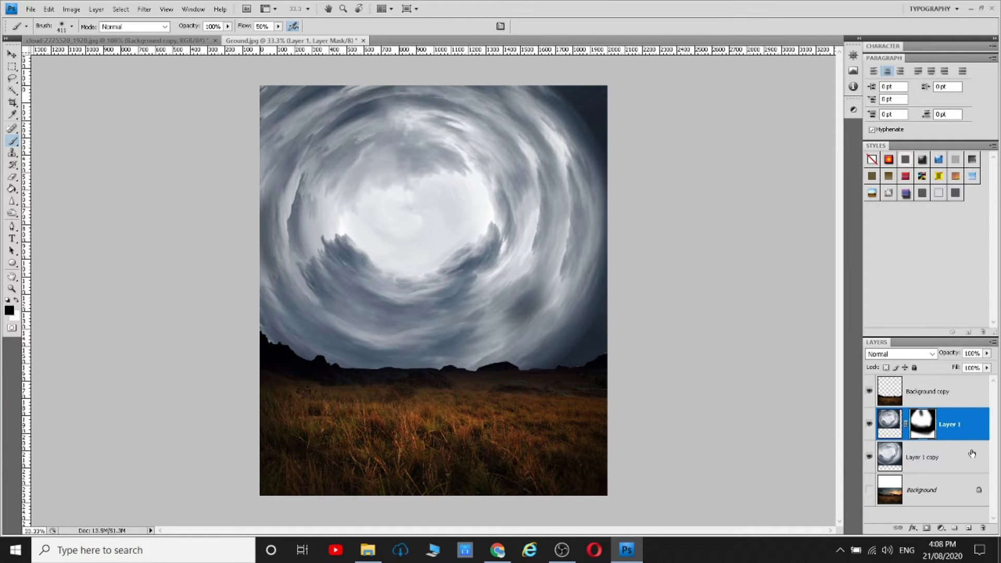
Duplicate the lower swirl layer and enlarge the new copy to about 113%
{"action": "left_click_drag", "start_coordinate": [972, 454], "coordinate": [968, 528]}
{"action": "key", "text": "m"}
{"action": "right_click", "coordinate": [536, 217]}
{"action": "left_click", "coordinate": [561, 315]}
{"action": "left_click_drag", "start_coordinate": [626, 423], "coordinate": [681, 480]}
{"action": "left_click_drag", "start_coordinate": [559, 188], "coordinate": [552, 192]}
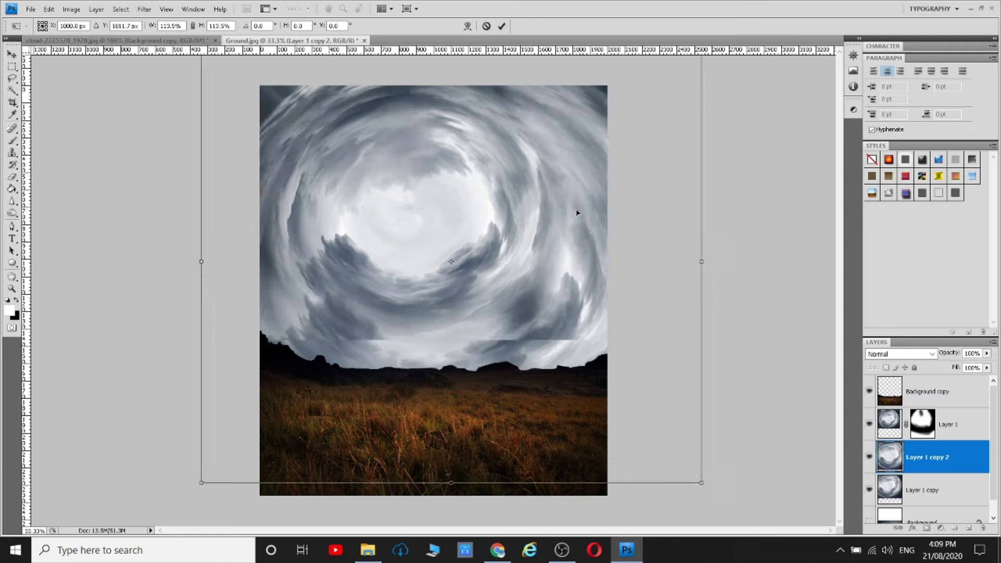
{"action": "key", "text": "Return"}
Enlarge Layer 1 copy 2 further to about 114% and move it below Layer 1 copy
{"action": "key", "text": "l"}
{"action": "key", "text": "ctrl+t"}
{"action": "mouse_move", "coordinate": [619, 419]}
{"action": "left_mouse_down"}
{"action": "mouse_move", "coordinate": [626, 431]}
{"action": "mouse_move", "coordinate": [683, 425]}
{"action": "left_mouse_up"}
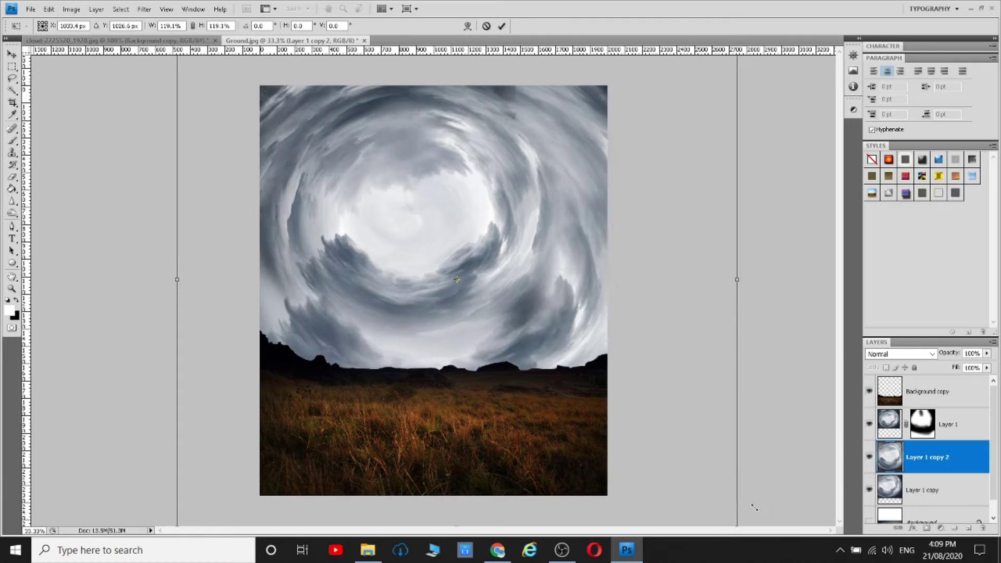
{"action": "key", "text": "Return"}
{"action": "key", "text": "l"}
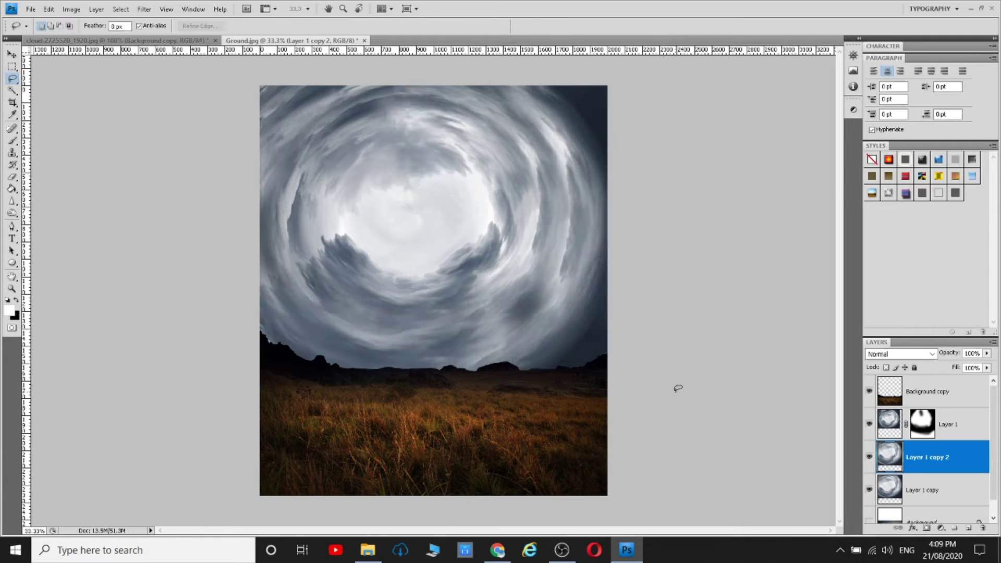
{"action": "right_click", "coordinate": [540, 154]}
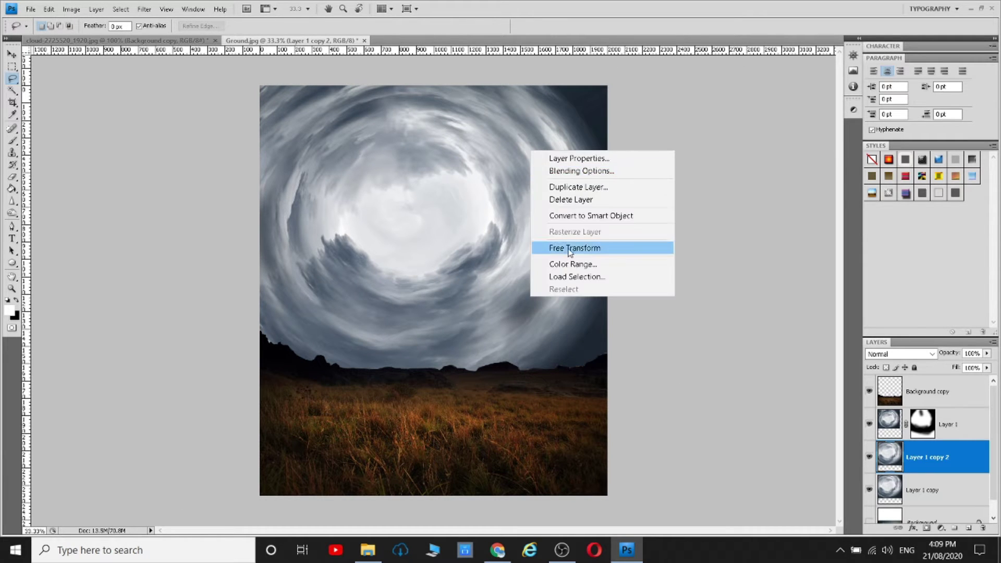
{"action": "left_click", "coordinate": [573, 248]}
{"action": "left_click_drag", "start_coordinate": [624, 423], "coordinate": [683, 485]}
{"action": "key", "text": "Return"}
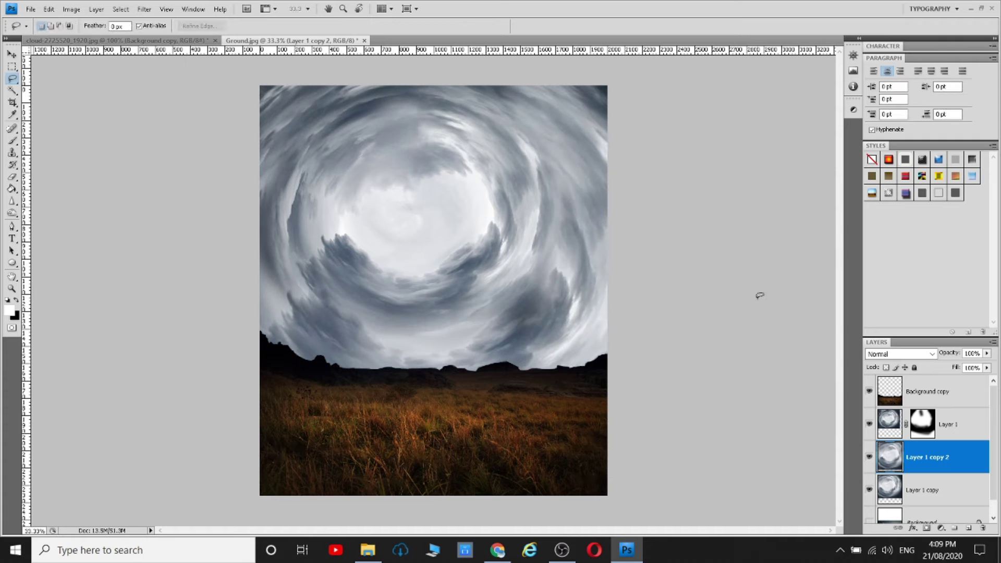
{"action": "left_click_drag", "start_coordinate": [927, 461], "coordinate": [929, 474]}
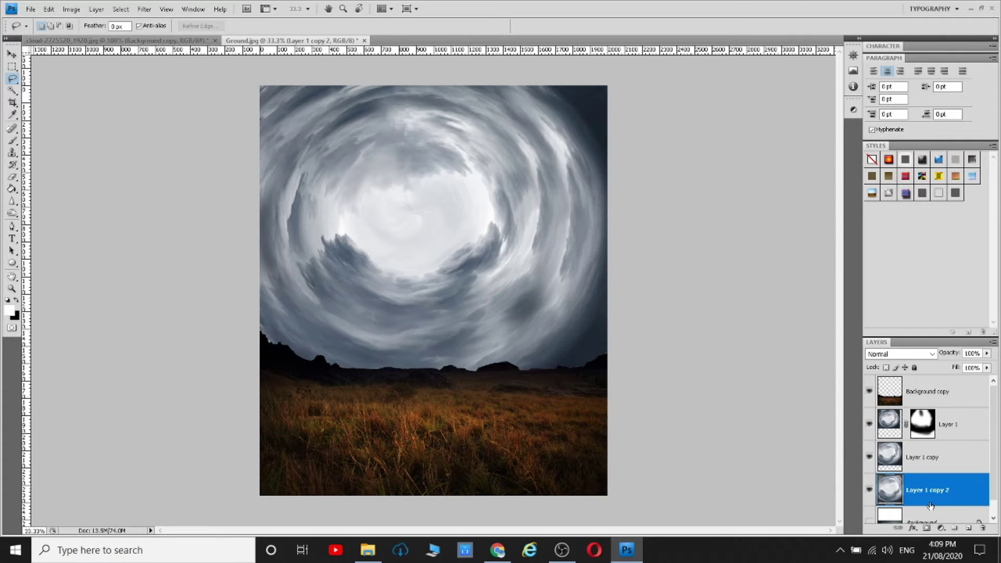
Paint on Layer 1's mask to darken the clouds near the right horizon
{"action": "left_click", "coordinate": [939, 420]}
{"action": "key", "text": "ctrl+z"}
{"action": "key", "text": "b"}
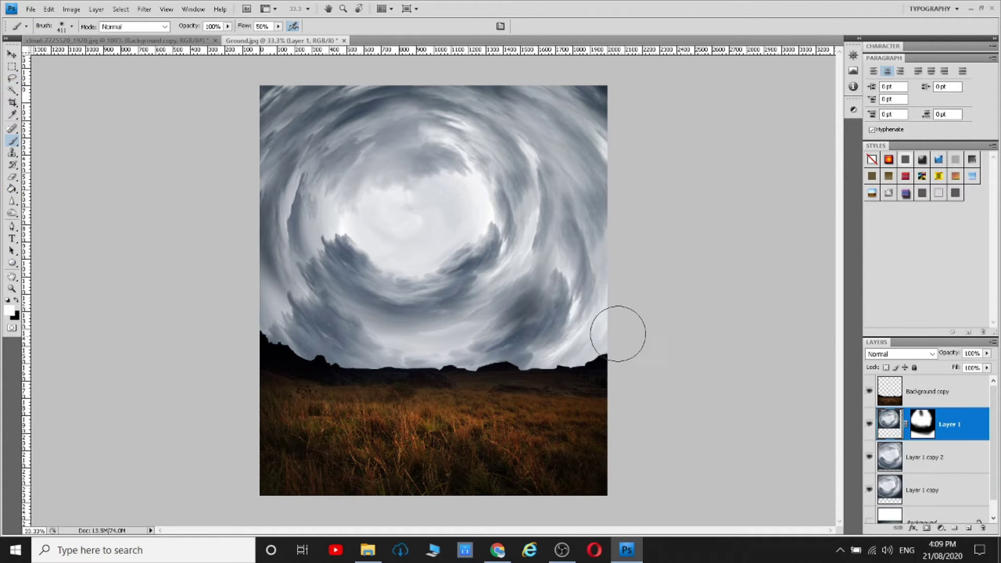
{"action": "left_click_drag", "start_coordinate": [619, 331], "coordinate": [534, 323]}
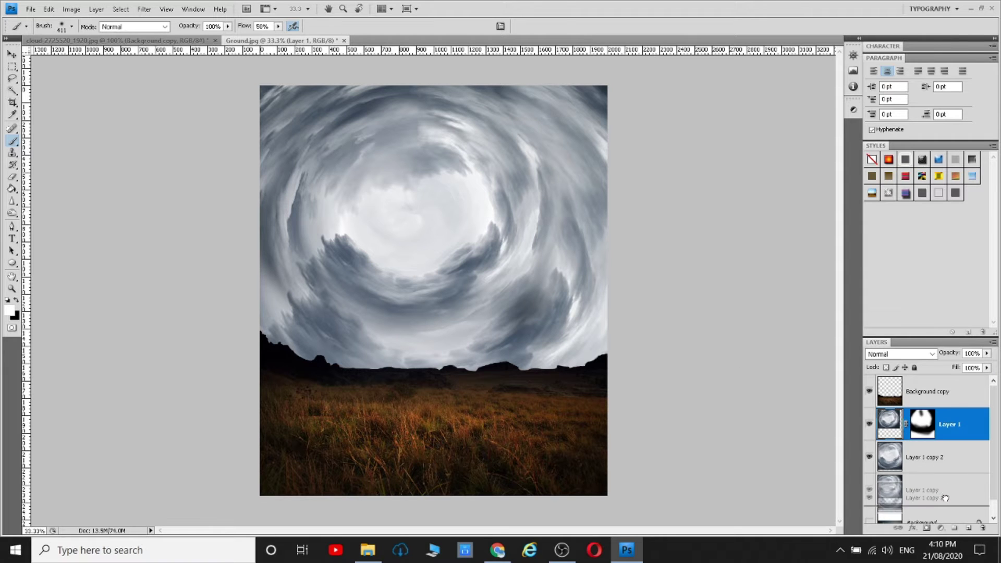
Hide Layer 1 copy 2 and select Layer 1 copy for transforming
{"action": "left_click", "coordinate": [934, 459]}
{"action": "left_click", "coordinate": [870, 457]}
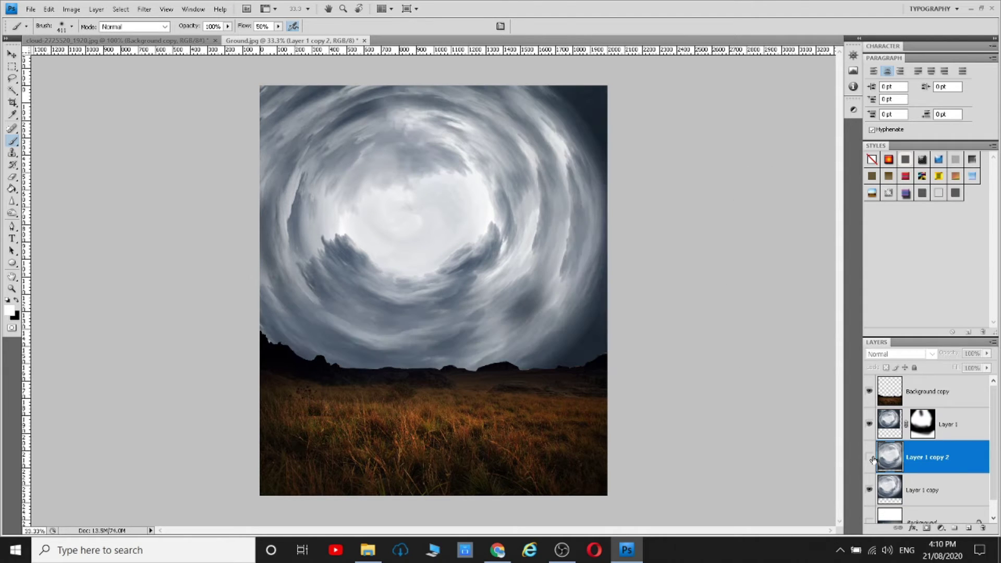
{"action": "key", "text": "l"}
{"action": "left_click", "coordinate": [933, 491]}
{"action": "right_click", "coordinate": [496, 177]}
Enlarge Layer 1 copy to about 110% with Free Transform
{"action": "left_click", "coordinate": [538, 272]}
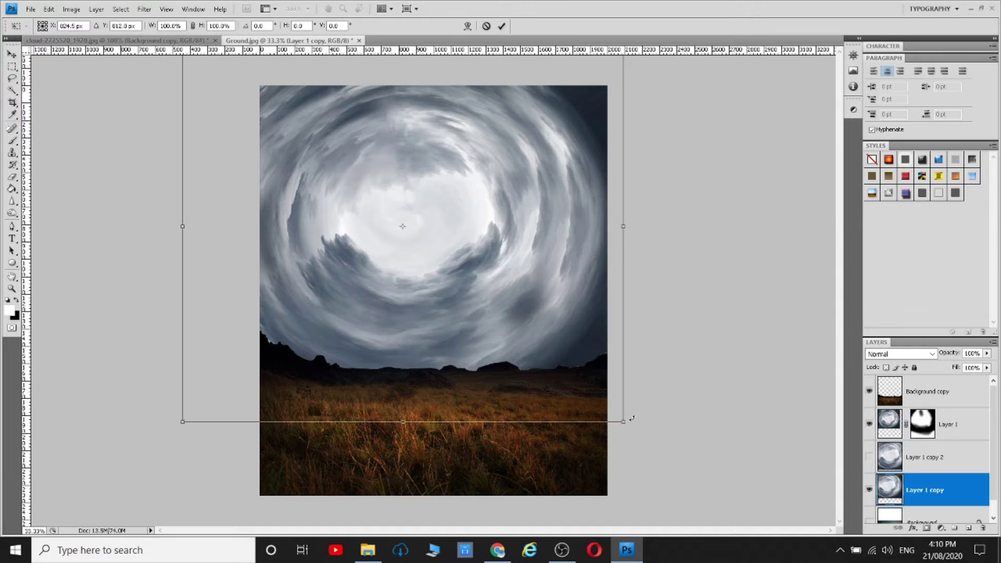
{"action": "left_click_drag", "start_coordinate": [633, 419], "coordinate": [670, 463]}
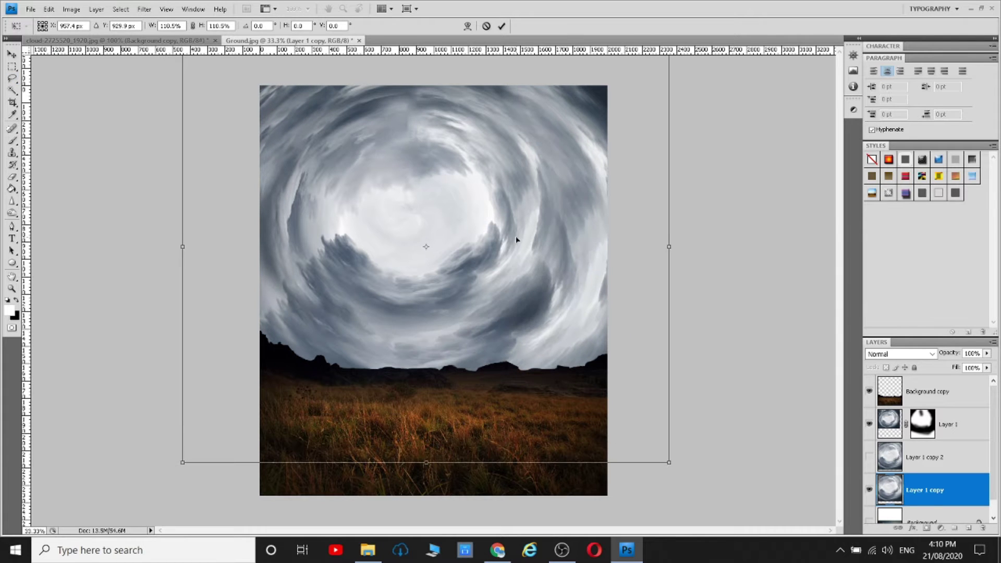
{"action": "key", "text": "Return"}
Paint grey with a low-opacity brush over the bright top of the cloud swirl
{"action": "key", "text": "b"}
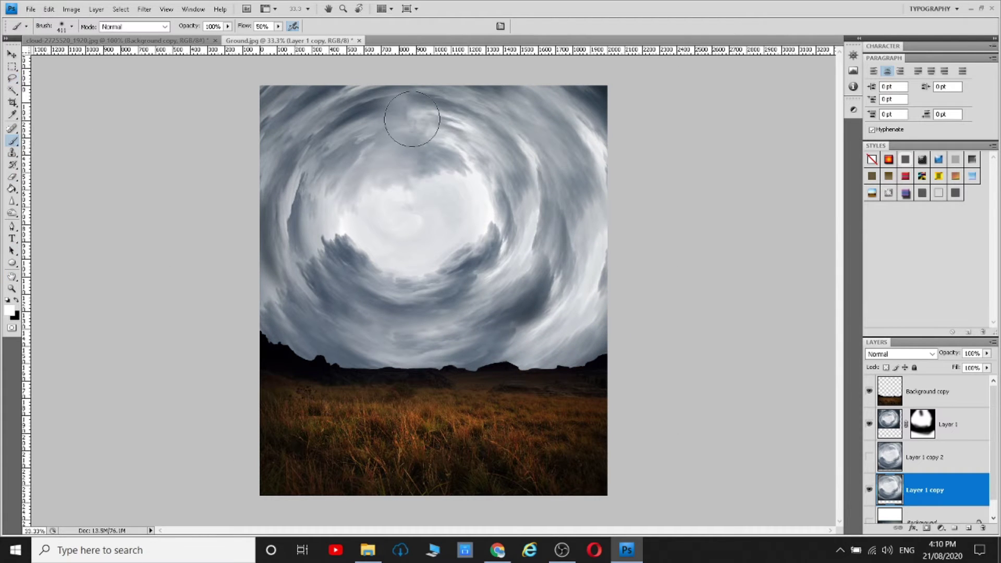
{"action": "right_click", "coordinate": [399, 139]}
{"action": "key", "text": "Return"}
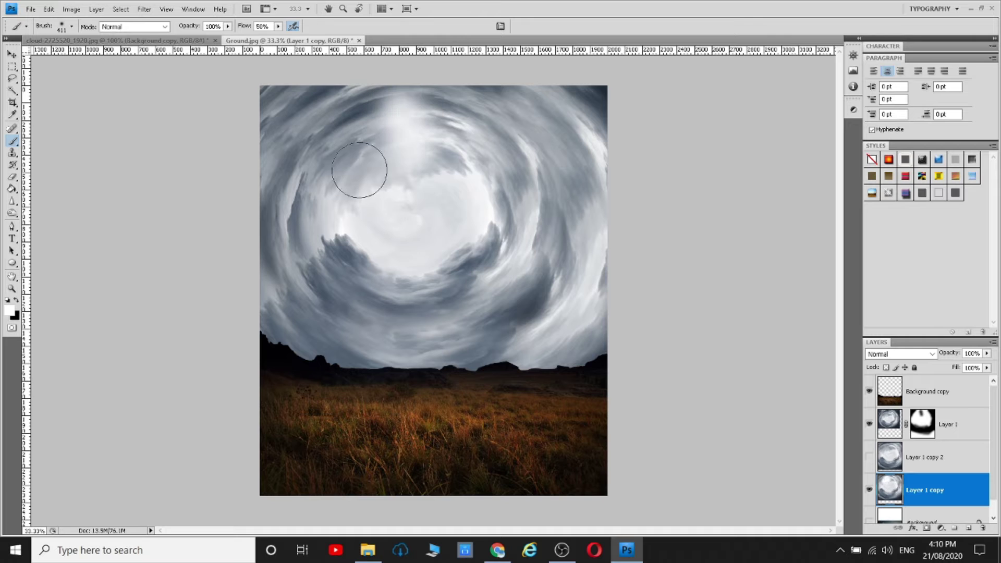
{"action": "left_click_drag", "start_coordinate": [987, 354], "coordinate": [978, 366]}
{"action": "left_click_drag", "start_coordinate": [399, 110], "coordinate": [412, 152]}
Resize the brush and paint white to brighten the upper cloud areas
{"action": "right_click", "coordinate": [425, 123]}
{"action": "key", "text": "Return"}
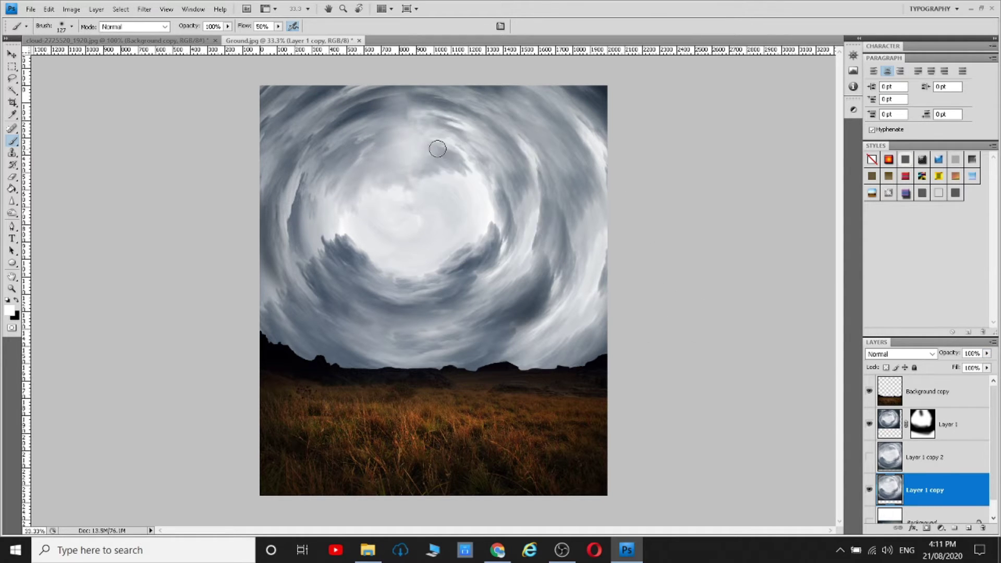
{"action": "right_click", "coordinate": [438, 150]}
{"action": "type", "text": "764"}
{"action": "key", "text": "Return"}
{"action": "mouse_move", "coordinate": [414, 123]}
{"action": "left_mouse_down"}
{"action": "mouse_move", "coordinate": [353, 145]}
{"action": "mouse_move", "coordinate": [368, 309]}
{"action": "mouse_move", "coordinate": [586, 205]}
{"action": "mouse_move", "coordinate": [425, 123]}
{"action": "mouse_move", "coordinate": [357, 130]}
{"action": "mouse_move", "coordinate": [455, 135]}
{"action": "left_mouse_up"}
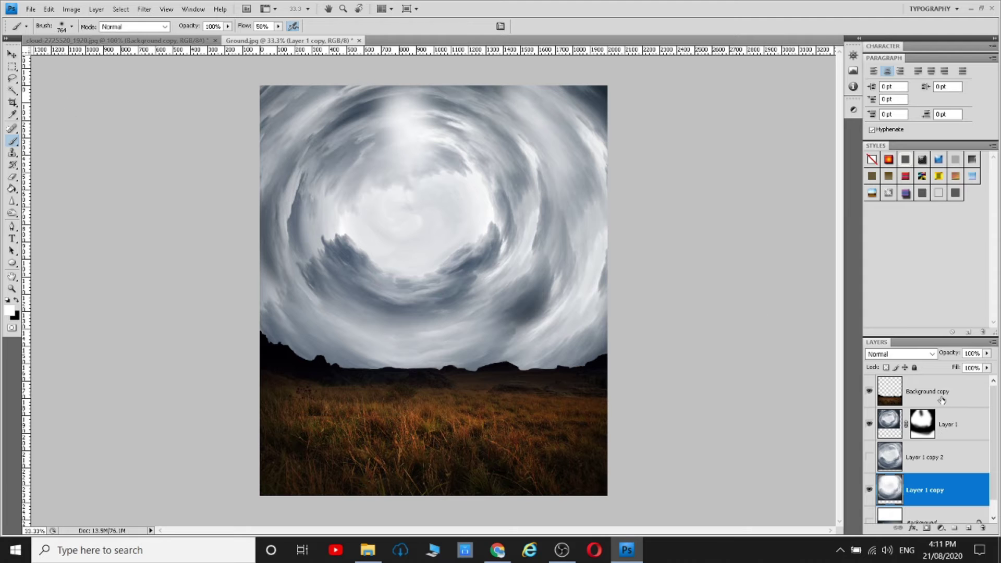
{"action": "left_click", "coordinate": [947, 424]}
Brighten the Layer 1 copy clouds with a Hue/Saturation adjustment
{"action": "left_click", "coordinate": [933, 490]}
{"action": "left_click", "coordinate": [960, 426], "text": "ctrl"}
{"action": "key", "text": "alt+i"}
{"action": "key", "text": "Escape"}
{"action": "left_click", "coordinate": [933, 490]}
{"action": "left_click", "coordinate": [71, 9]}
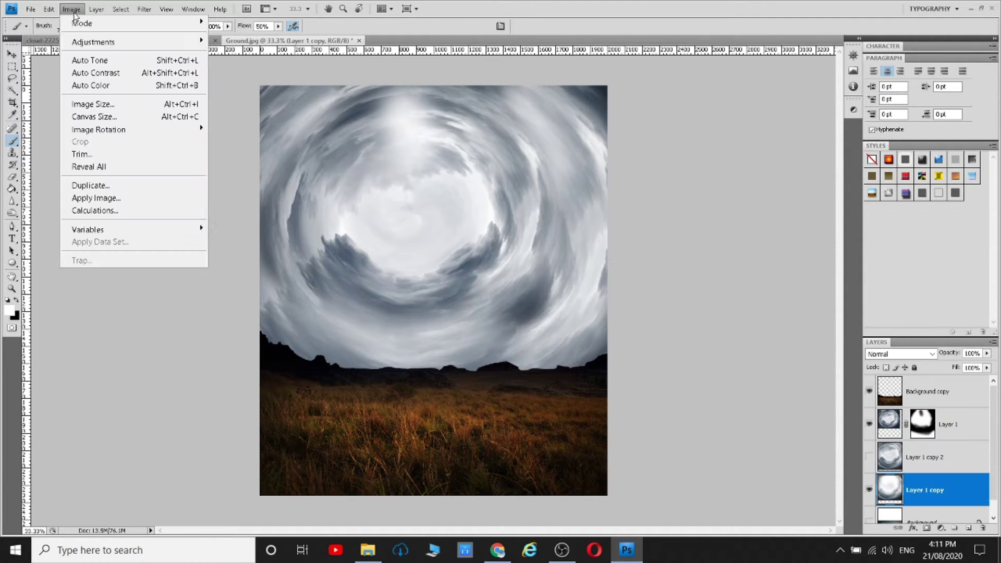
{"action": "left_click", "coordinate": [291, 108]}
{"action": "mouse_move", "coordinate": [631, 210]}
{"action": "left_mouse_down"}
{"action": "mouse_move", "coordinate": [652, 210]}
{"action": "mouse_move", "coordinate": [614, 210]}
{"action": "mouse_move", "coordinate": [619, 179]}
{"action": "mouse_move", "coordinate": [578, 149]}
{"action": "left_mouse_up"}
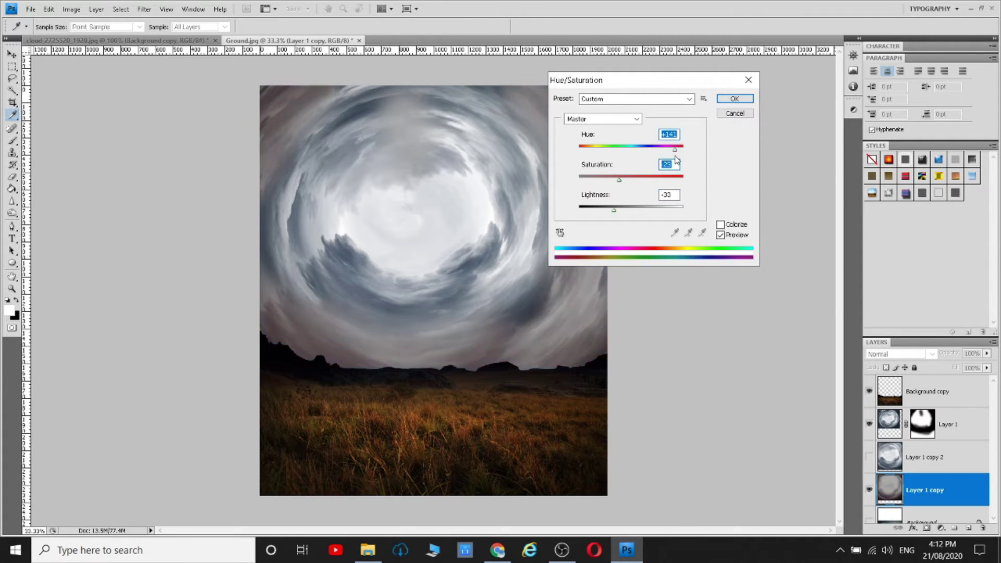
{"action": "left_click", "coordinate": [735, 101]}
Desaturate Layer 1's clouds with Hue/Saturation, Saturation -78
{"action": "left_click", "coordinate": [946, 424]}
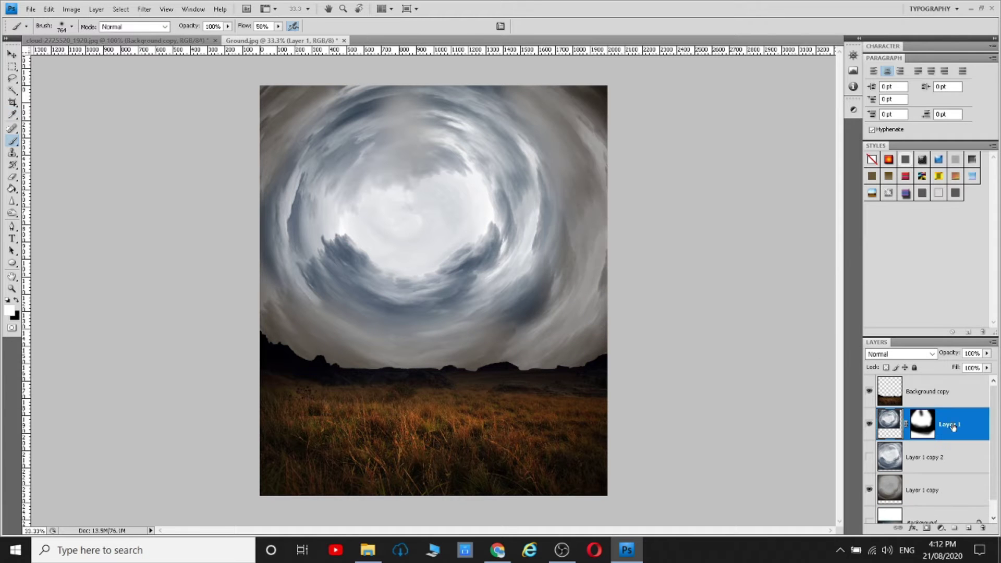
{"action": "left_click", "coordinate": [72, 9]}
{"action": "left_click", "coordinate": [251, 100]}
{"action": "left_click_drag", "start_coordinate": [631, 210], "coordinate": [632, 218]}
{"action": "left_click_drag", "start_coordinate": [619, 181], "coordinate": [591, 185]}
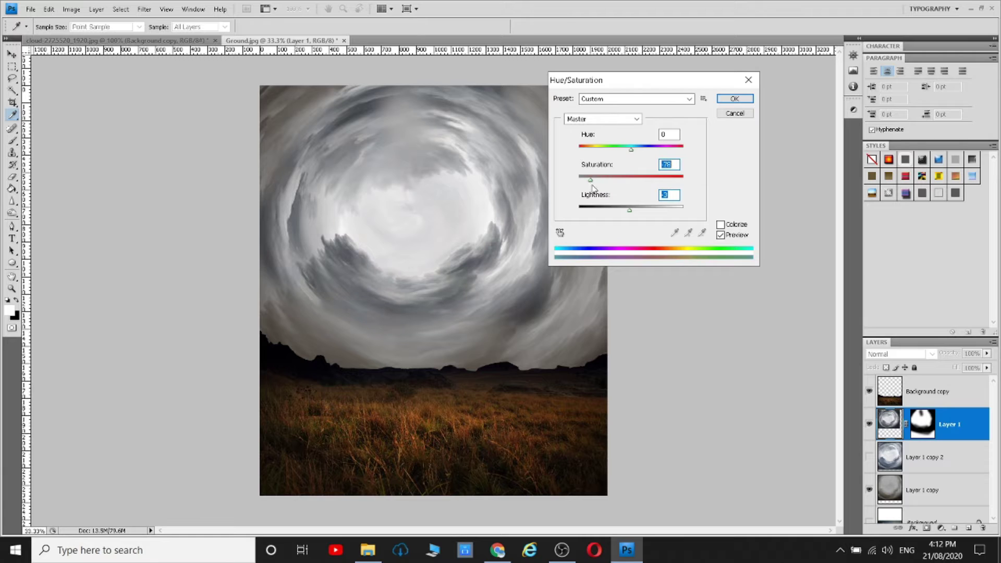
{"action": "left_click", "coordinate": [734, 99]}
Drain the Background copy ground's colour to Saturation -80 and lower its lightness
{"action": "left_click", "coordinate": [932, 392]}
{"action": "left_click", "coordinate": [71, 9]}
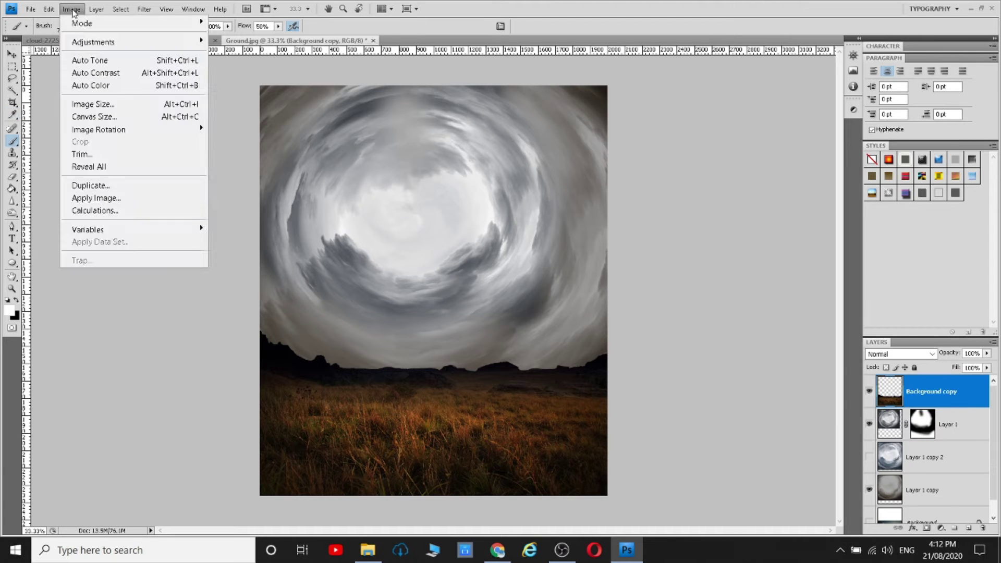
{"action": "left_click", "coordinate": [246, 110]}
{"action": "left_click_drag", "start_coordinate": [631, 177], "coordinate": [590, 180]}
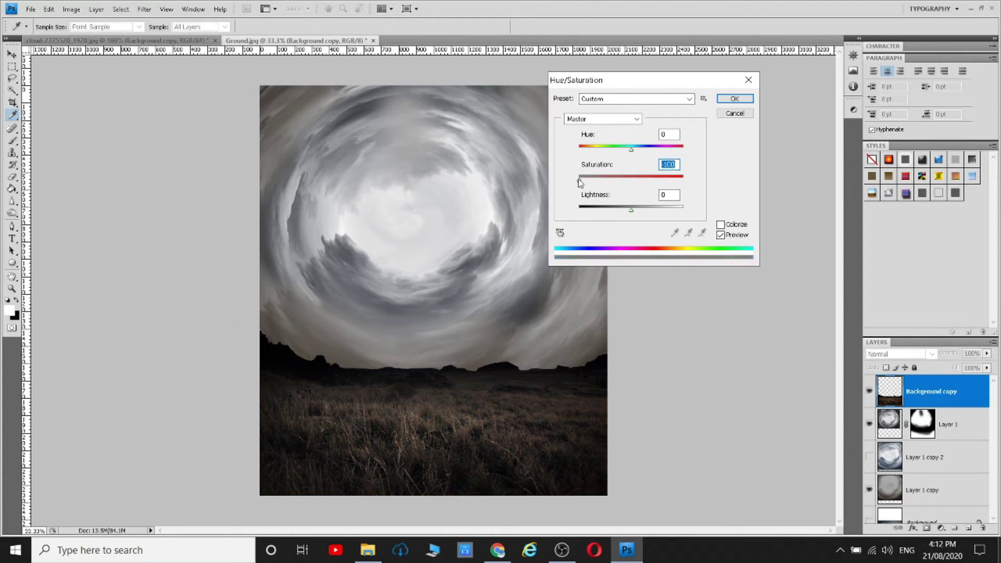
{"action": "left_click_drag", "start_coordinate": [630, 211], "coordinate": [623, 211]}
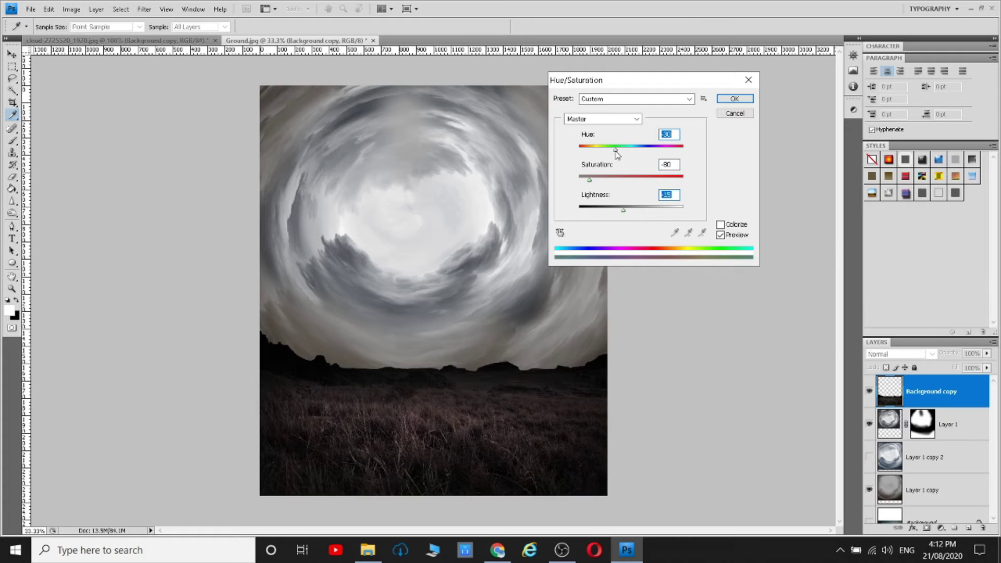
Confirm the ground adjustment and open the moon PNG from the Desktop Images folder
{"action": "key", "text": "Return"}
{"action": "key", "text": "b"}
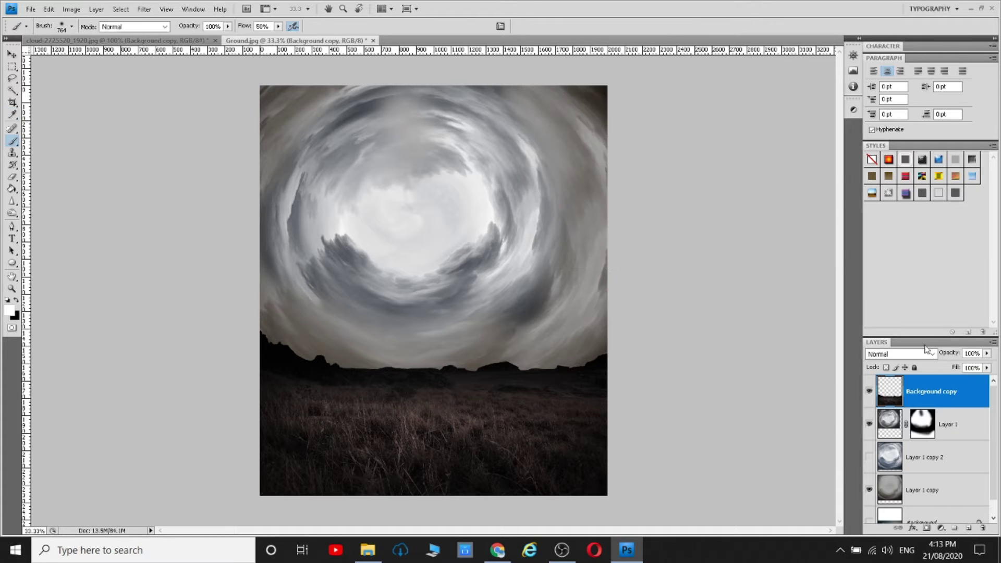
{"action": "left_click", "coordinate": [30, 9]}
{"action": "left_click", "coordinate": [46, 34]}
{"action": "scroll", "coordinate": [261, 209], "scroll_direction": "down", "scroll_amount": 5}
{"action": "left_click", "coordinate": [43, 175]}
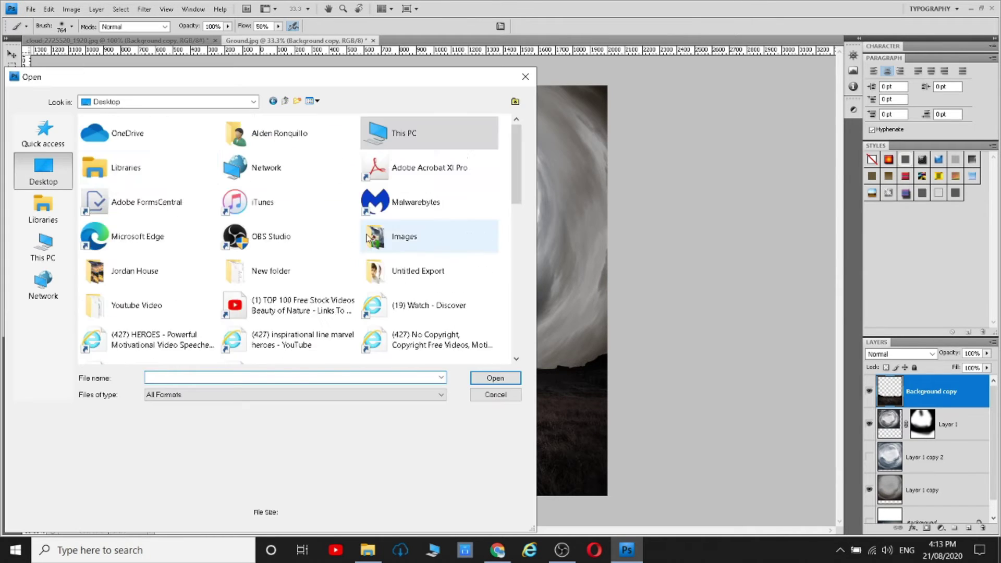
{"action": "double_click", "coordinate": [458, 167]}
{"action": "double_click", "coordinate": [177, 182]}
{"action": "double_click", "coordinate": [123, 144]}
Drag the moon into the centre of the Ground.jpg sky, trying blend modes before keeping Normal
{"action": "key", "text": "ctrl+j"}
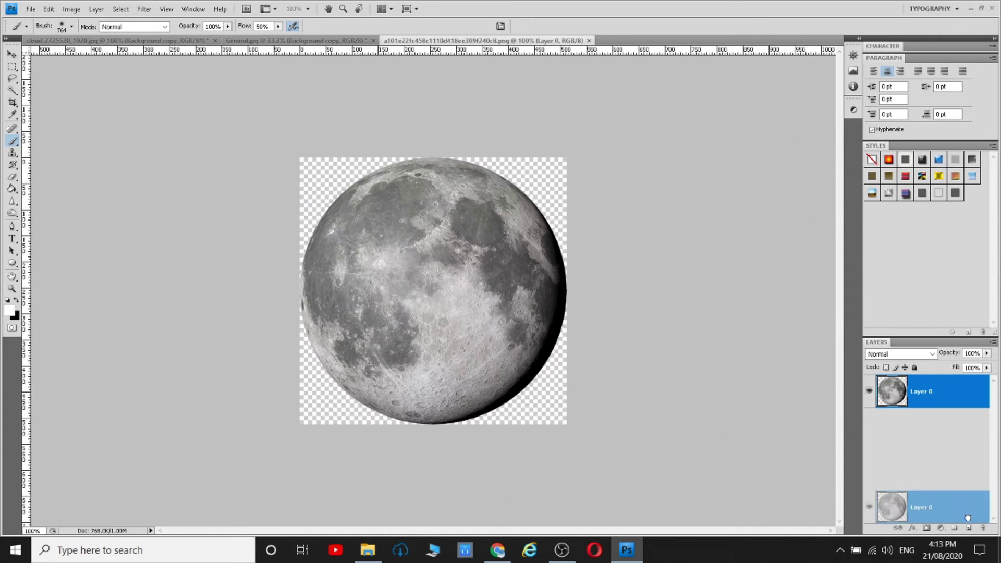
{"action": "left_click", "coordinate": [11, 55]}
{"action": "left_click_drag", "start_coordinate": [431, 231], "coordinate": [421, 208]}
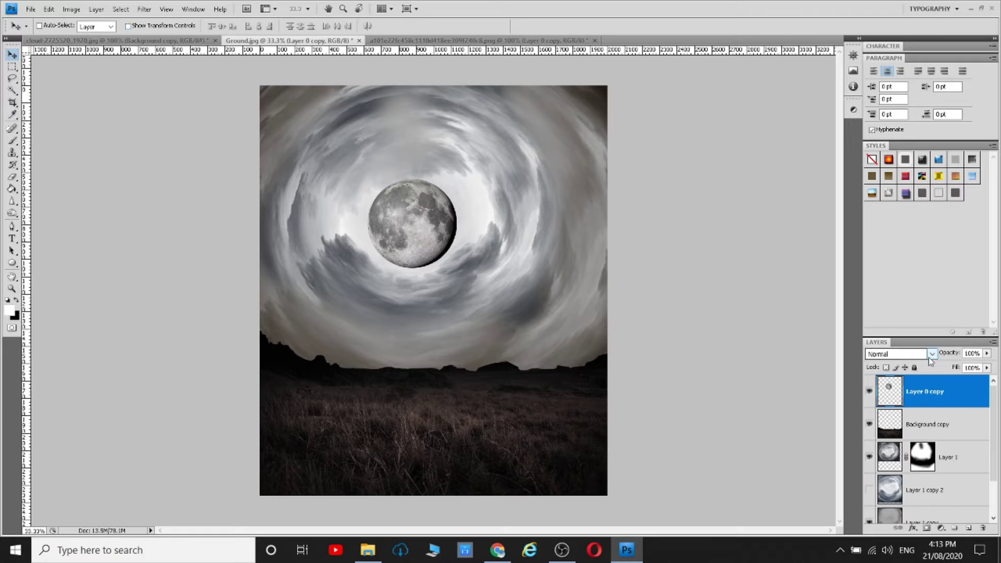
{"action": "left_click", "coordinate": [901, 354]}
{"action": "left_click", "coordinate": [886, 78]}
{"action": "left_click", "coordinate": [916, 356]}
{"action": "left_click", "coordinate": [902, 160]}
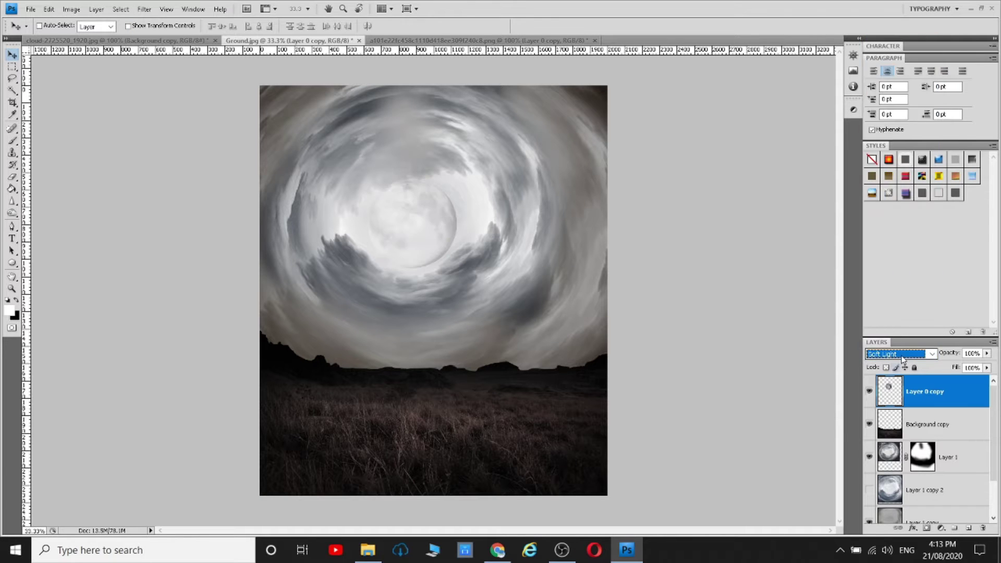
{"action": "left_click", "coordinate": [916, 357]}
{"action": "left_click", "coordinate": [902, 199]}
{"action": "left_click", "coordinate": [900, 354]}
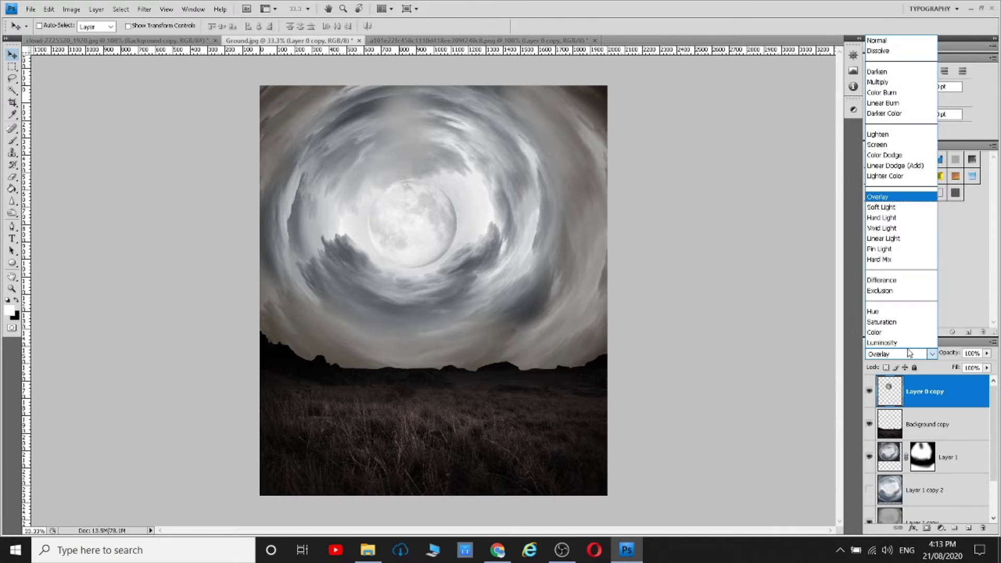
Brighten the moon and lift its lightness with Hue/Saturation
{"action": "left_click", "coordinate": [887, 41]}
{"action": "left_click", "coordinate": [72, 9]}
{"action": "mouse_move", "coordinate": [92, 41]}
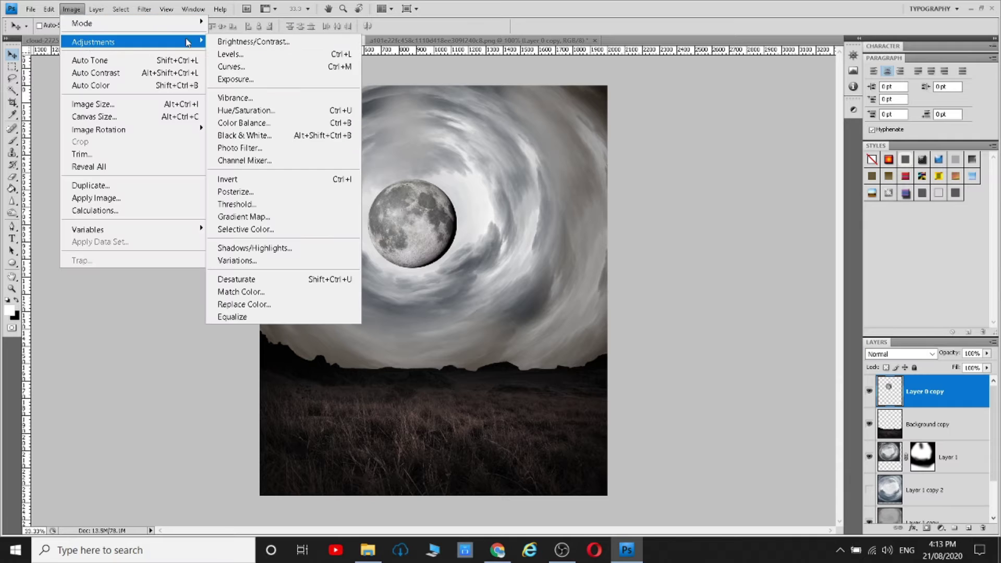
{"action": "left_click", "coordinate": [235, 111]}
{"action": "mouse_move", "coordinate": [631, 208]}
{"action": "left_mouse_down"}
{"action": "mouse_move", "coordinate": [646, 210]}
{"action": "mouse_move", "coordinate": [614, 150]}
{"action": "left_mouse_up"}
{"action": "left_click_drag", "start_coordinate": [646, 210], "coordinate": [650, 211]}
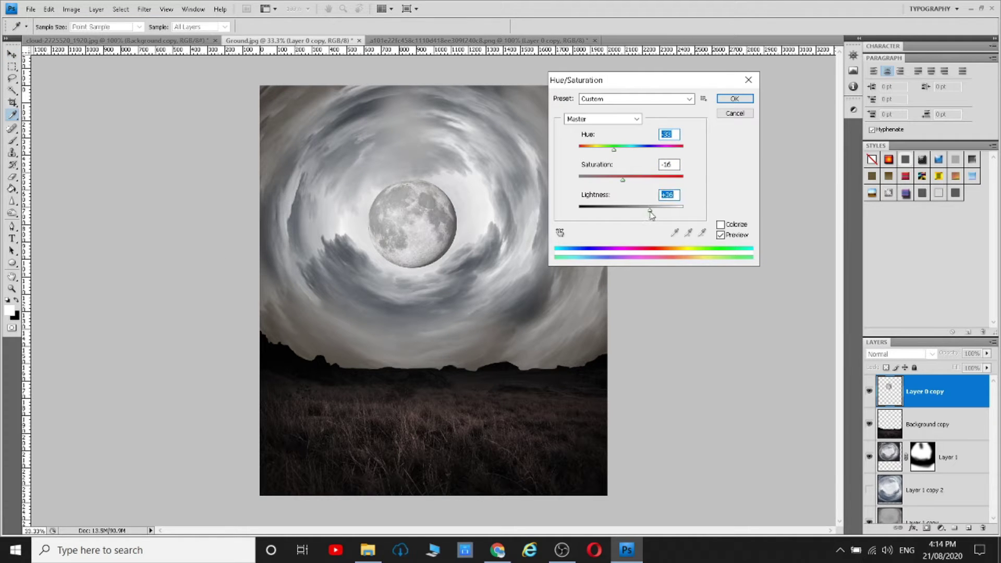
{"action": "left_click", "coordinate": [735, 99]}
Open Used-Car.jpg, duplicate its background layer and zoom in on the car
{"action": "left_click", "coordinate": [31, 9]}
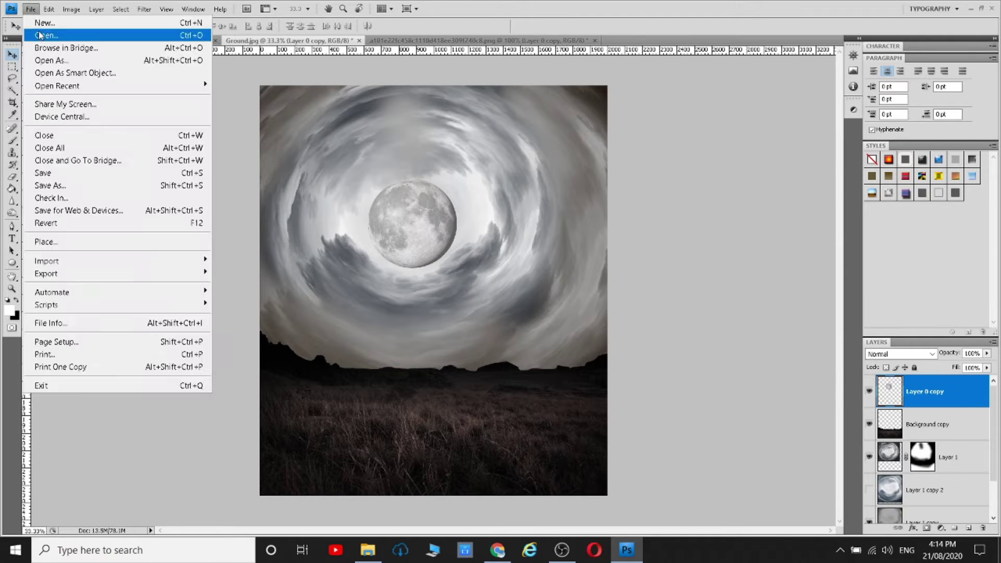
{"action": "double_click", "coordinate": [125, 277]}
{"action": "left_click_drag", "start_coordinate": [933, 385], "coordinate": [968, 528]}
{"action": "left_click", "coordinate": [11, 288]}
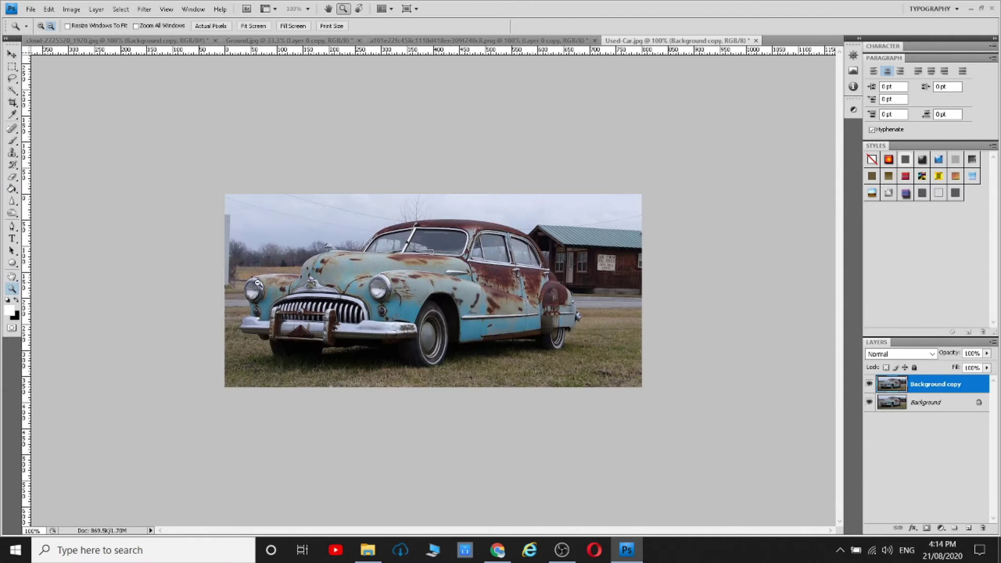
{"action": "key", "text": "ctrl+minus"}
{"action": "left_click", "coordinate": [320, 270]}
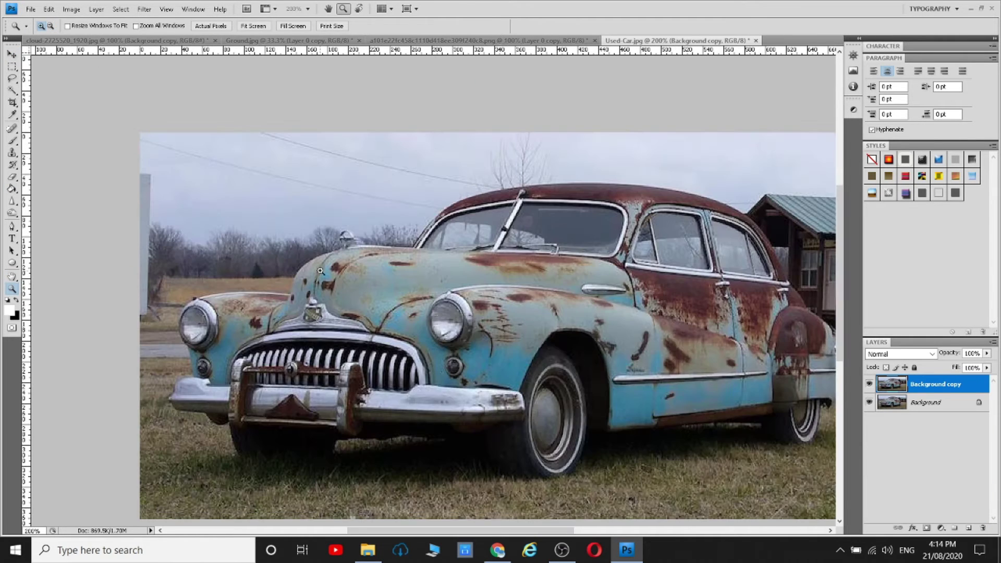
{"action": "left_click", "coordinate": [11, 90]}
{"action": "left_click", "coordinate": [553, 192]}
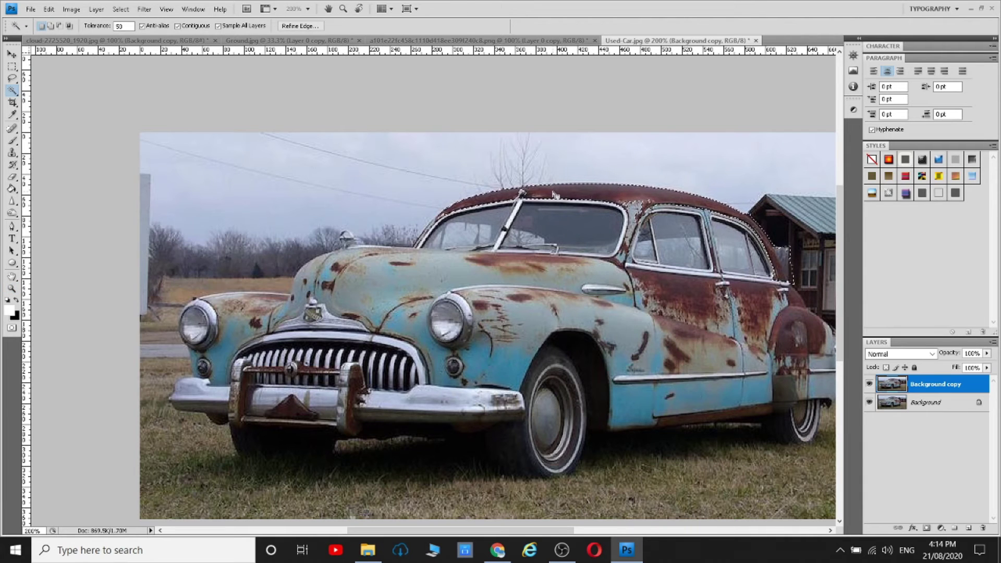
Outline the sky above the car's bonnet with the Polygonal Lasso and delete it
{"action": "key", "text": "ctrl+d"}
{"action": "right_click", "coordinate": [12, 78]}
{"action": "left_click", "coordinate": [47, 88]}
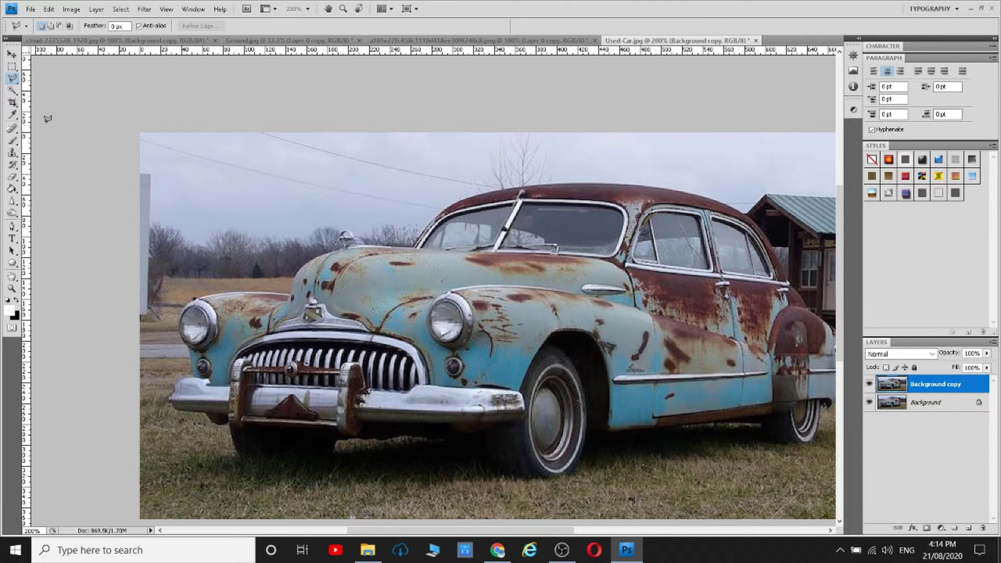
{"action": "right_click", "coordinate": [11, 77]}
{"action": "left_click", "coordinate": [47, 100]}
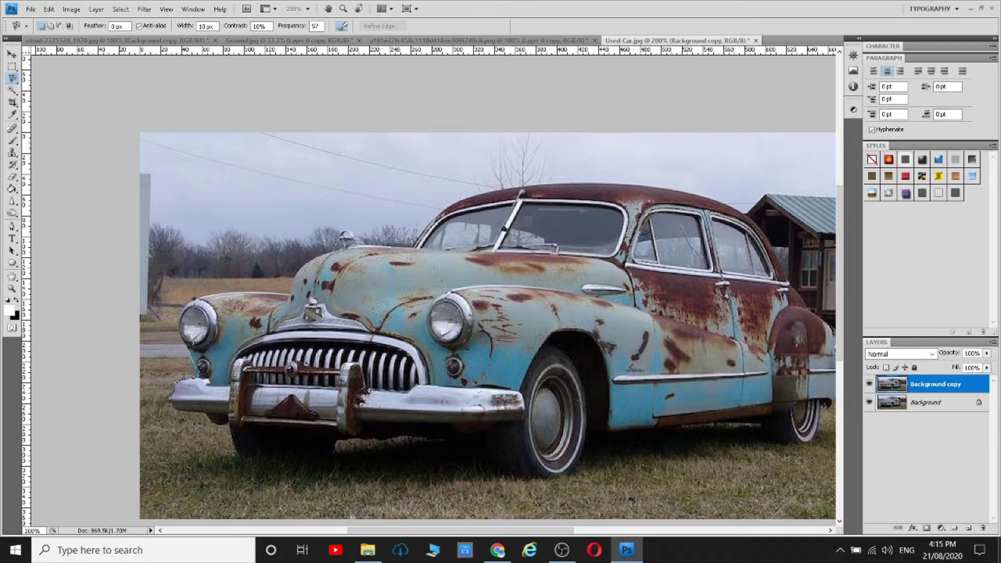
{"action": "right_click", "coordinate": [11, 77]}
{"action": "left_click", "coordinate": [47, 88]}
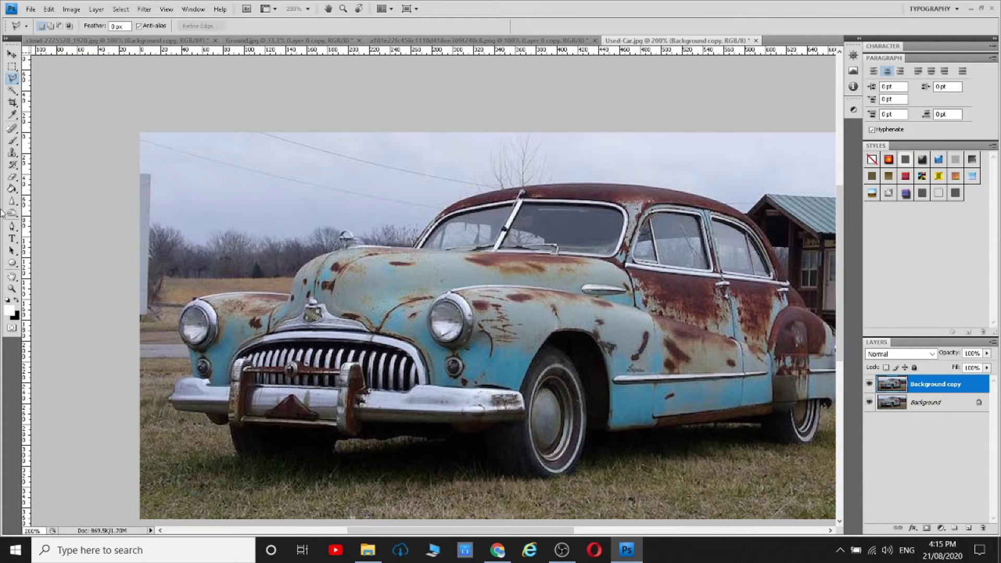
{"action": "left_click", "coordinate": [148, 298], "text": "ctrl"}
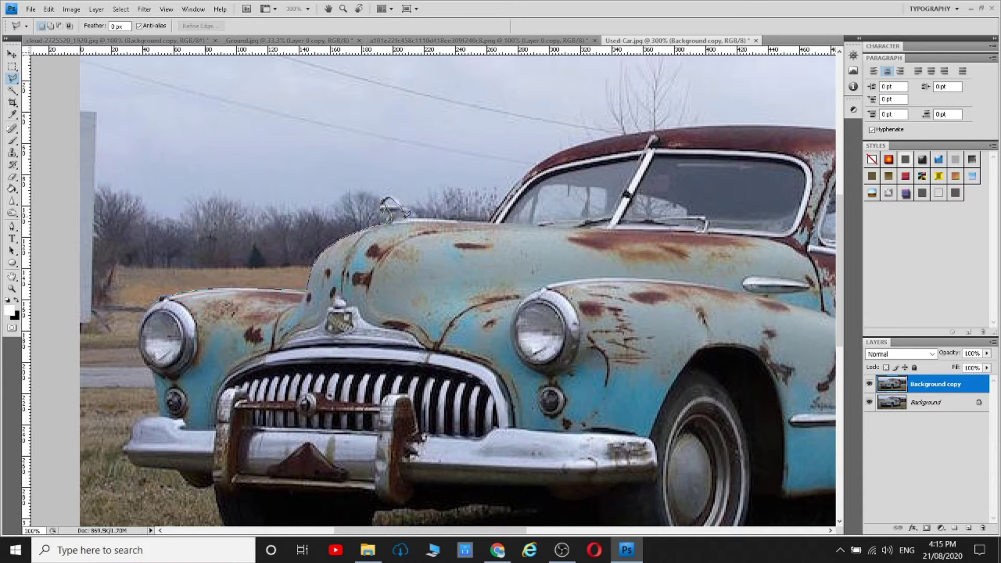
{"action": "left_click", "coordinate": [675, 125]}
{"action": "left_click", "coordinate": [530, 110]}
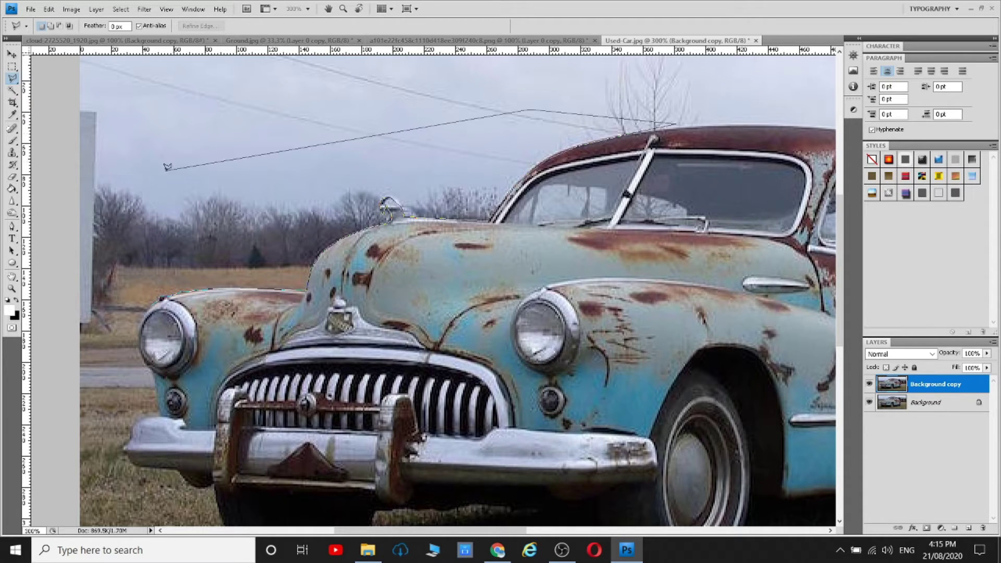
{"action": "left_click", "coordinate": [155, 298]}
{"action": "key", "text": "Delete"}
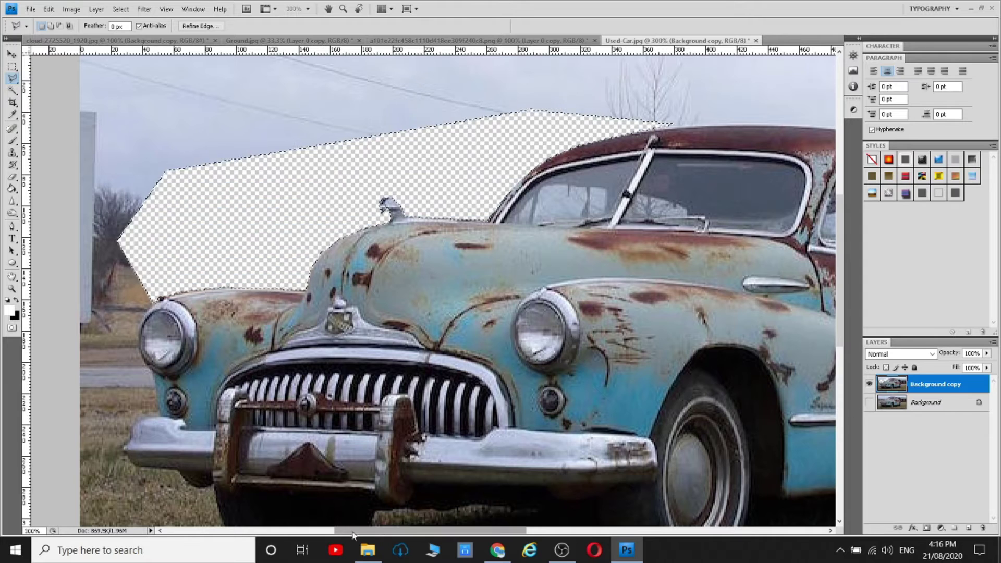
Delete the sky, house and grass area behind the car's rear
{"action": "left_click", "coordinate": [357, 69]}
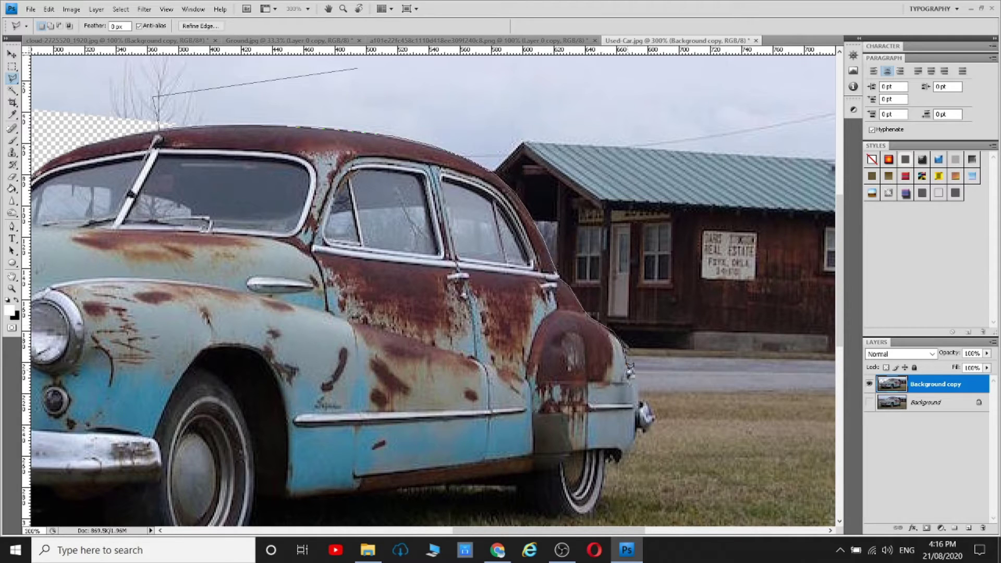
{"action": "double_click", "coordinate": [674, 177]}
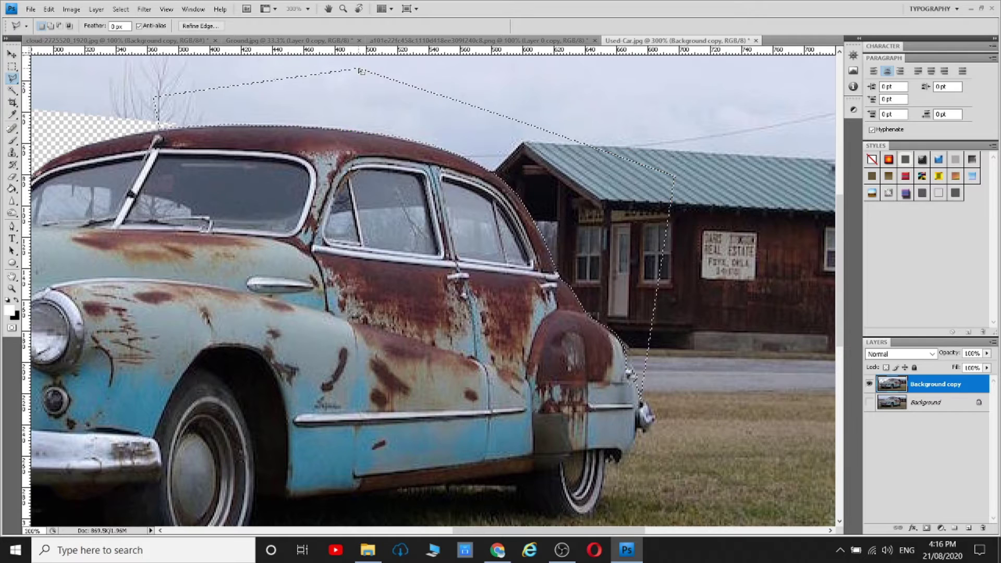
{"action": "key", "text": "Delete"}
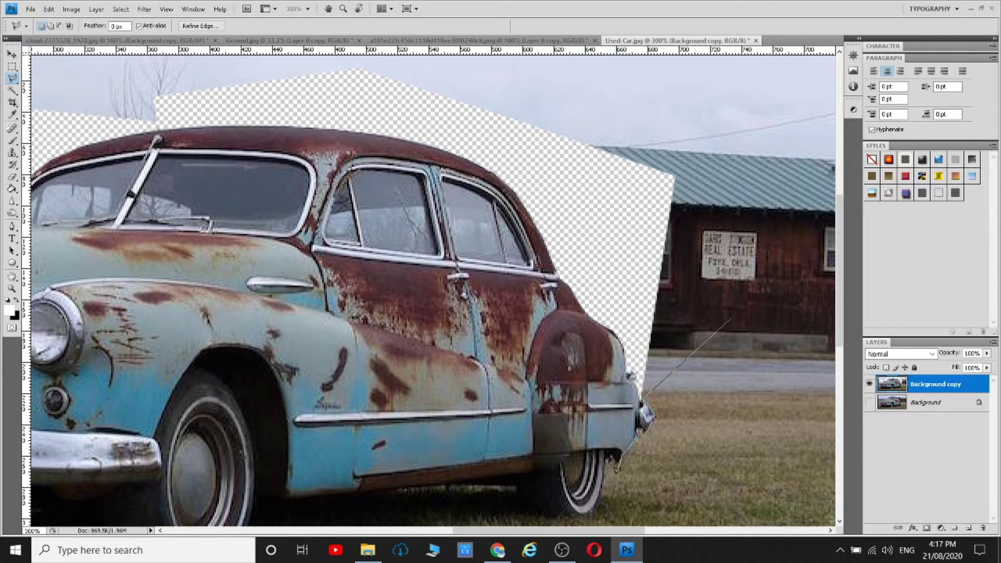
{"action": "scroll", "coordinate": [617, 469], "scroll_direction": "down", "scroll_amount": 5}
{"action": "key", "text": "Delete"}
Clear the background left of the car's headlight
{"action": "scroll", "coordinate": [280, 487], "scroll_direction": "left", "scroll_amount": 15}
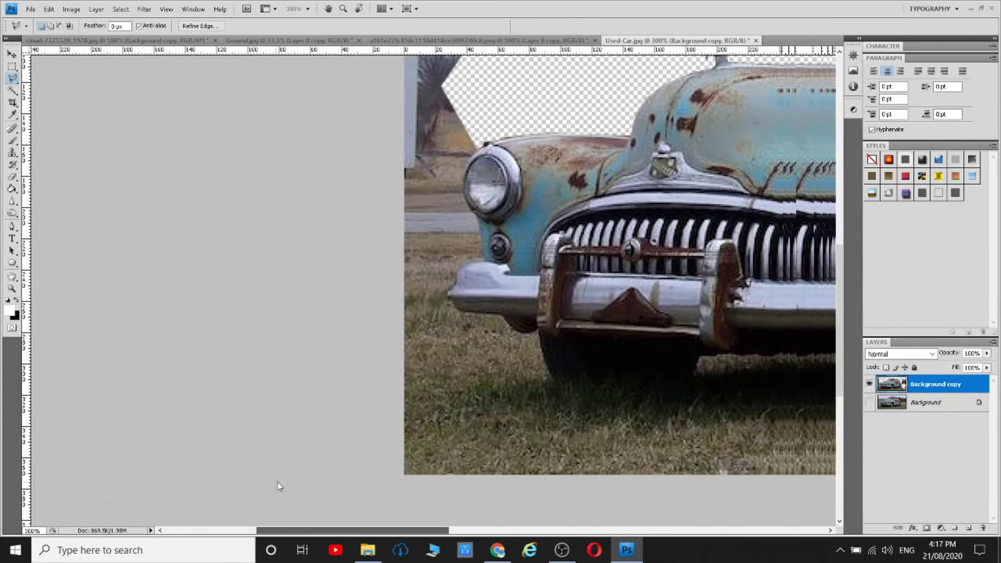
{"action": "scroll", "coordinate": [281, 487], "scroll_direction": "right", "scroll_amount": 1}
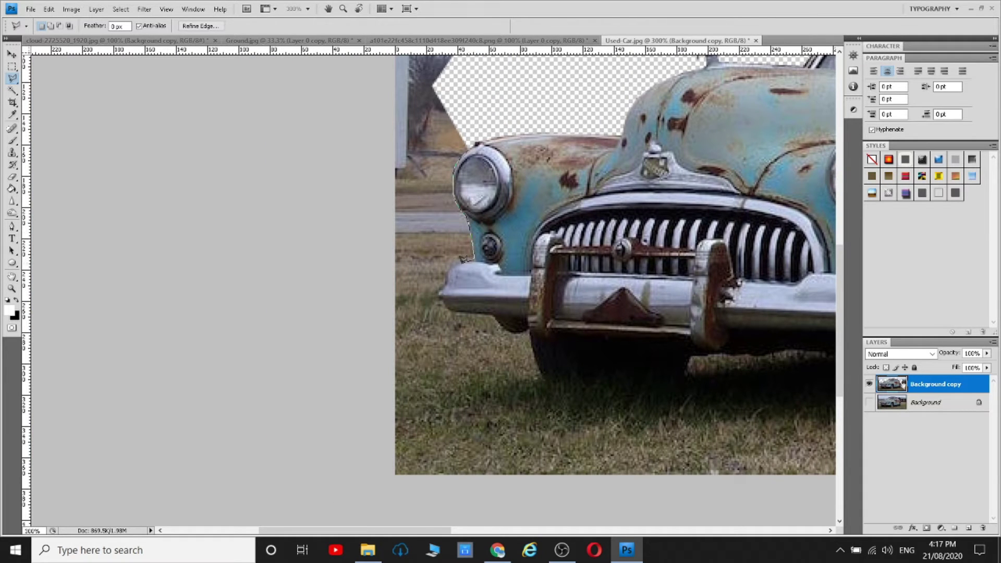
{"action": "left_click", "coordinate": [472, 259]}
{"action": "left_click", "coordinate": [462, 145]}
{"action": "key", "text": "Escape"}
{"action": "key", "text": "Delete"}
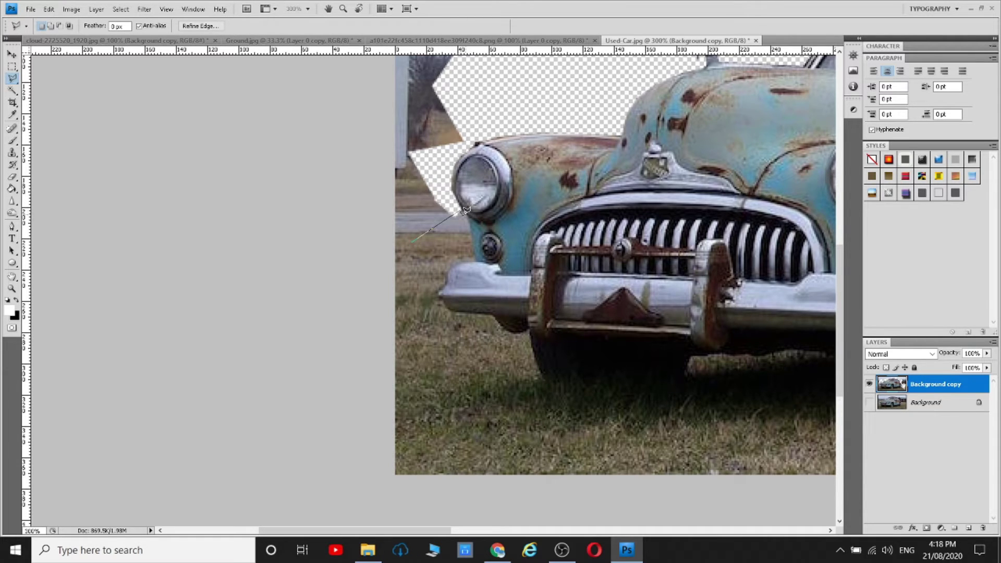
{"action": "double_click", "coordinate": [411, 242]}
{"action": "key", "text": "Delete"}
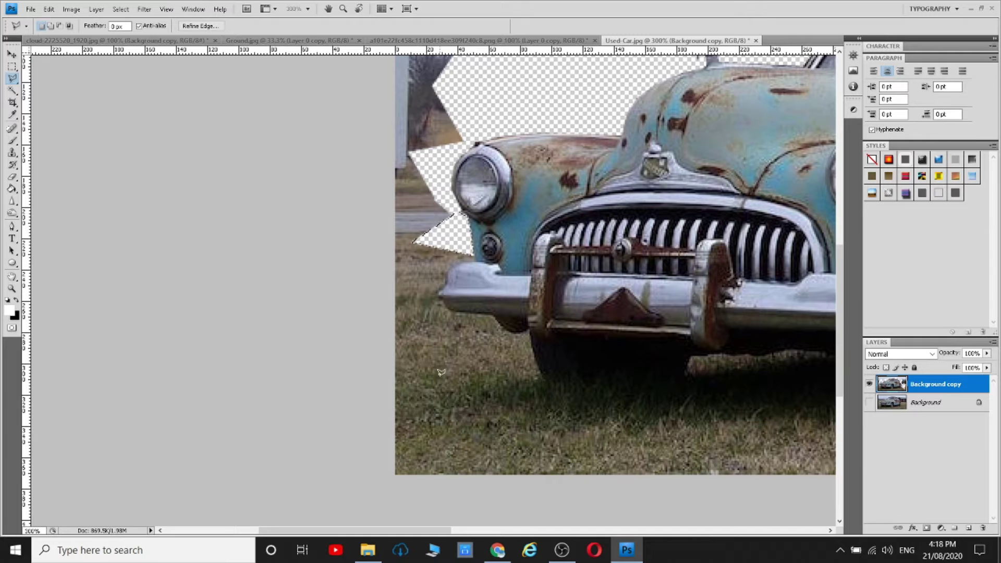
Outline and delete another background patch near the car front
{"action": "left_click", "coordinate": [443, 251]}
{"action": "left_click", "coordinate": [402, 262]}
{"action": "double_click", "coordinate": [430, 349]}
{"action": "key", "text": "Delete"}
Fit the image to the window, then delete everything outside an outline traced around the car
{"action": "key", "text": "z"}
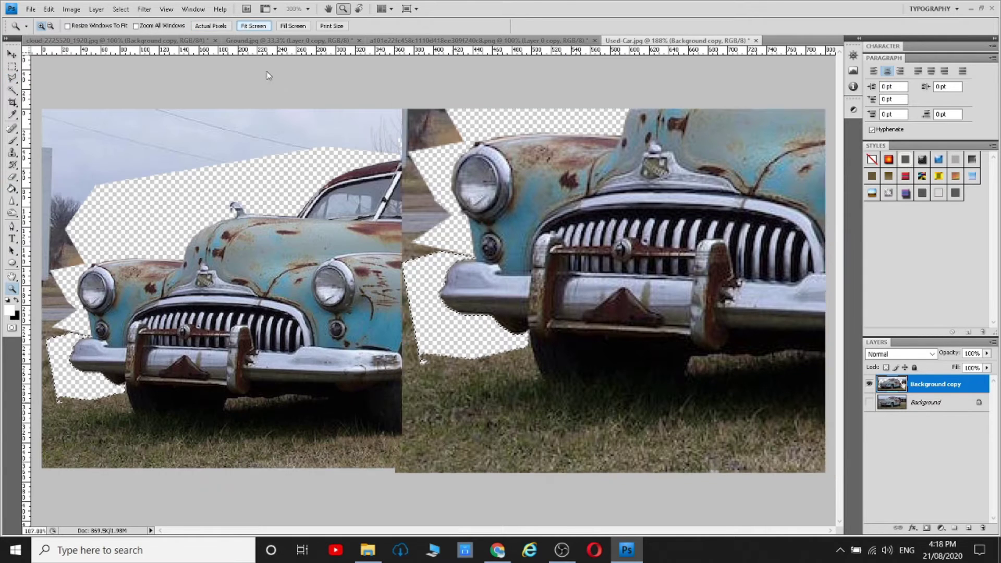
{"action": "key", "text": "ctrl+0"}
{"action": "left_click", "coordinate": [12, 81]}
{"action": "left_click", "coordinate": [62, 417]}
{"action": "left_click", "coordinate": [37, 417]}
{"action": "left_click", "coordinate": [36, 80]}
{"action": "left_click", "coordinate": [829, 107]}
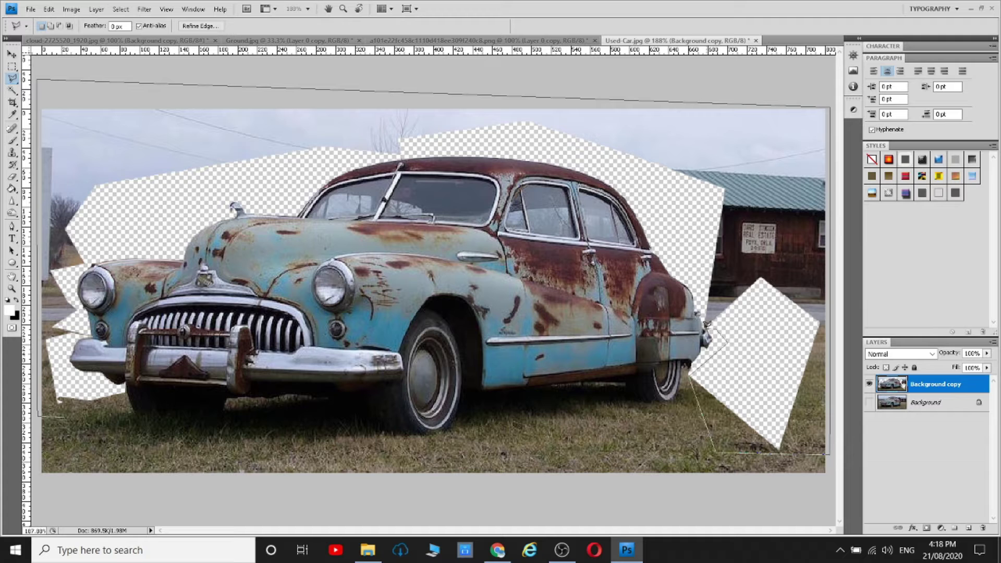
{"action": "left_click", "coordinate": [704, 243]}
{"action": "left_click", "coordinate": [568, 141]}
{"action": "left_click", "coordinate": [434, 147]}
{"action": "left_click", "coordinate": [199, 179]}
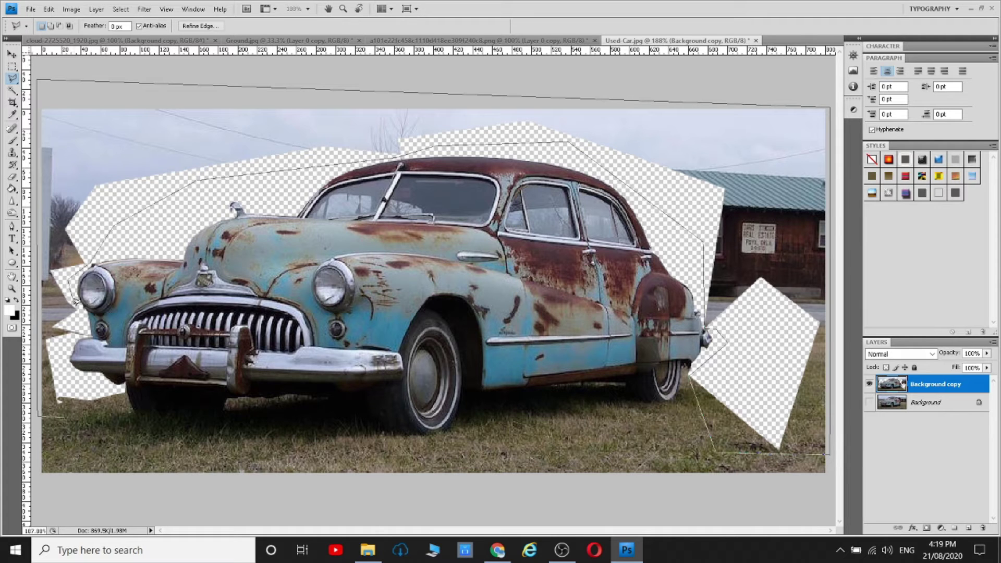
{"action": "left_click", "coordinate": [62, 417]}
{"action": "key", "text": "Delete"}
{"action": "key", "text": "ctrl+d"}
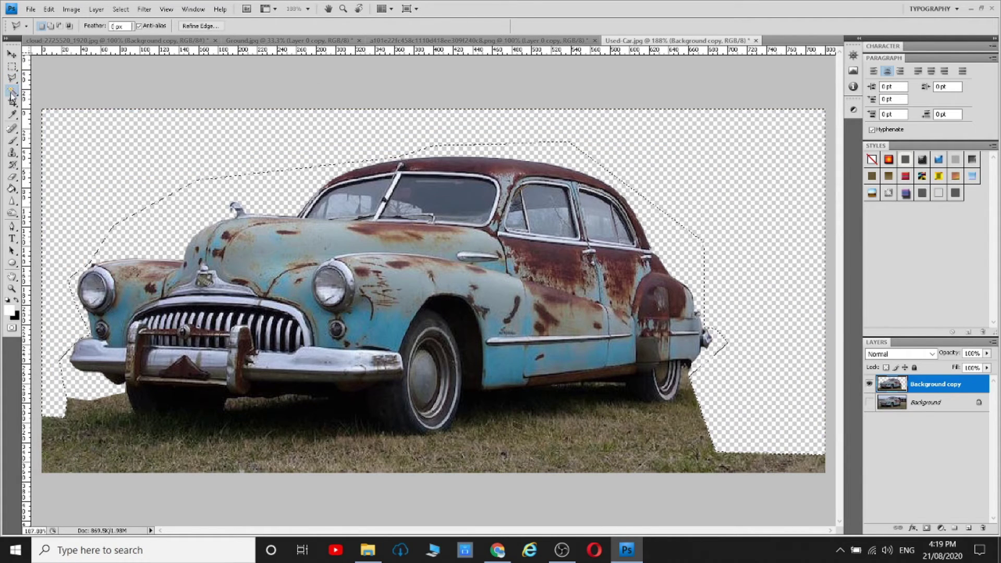
Drag the cut-out car onto Ground.jpg and enlarge it toward the lower left
{"action": "key", "text": "v"}
{"action": "mouse_move", "coordinate": [470, 218]}
{"action": "left_mouse_down"}
{"action": "mouse_move", "coordinate": [290, 41]}
{"action": "mouse_move", "coordinate": [444, 375]}
{"action": "left_mouse_up"}
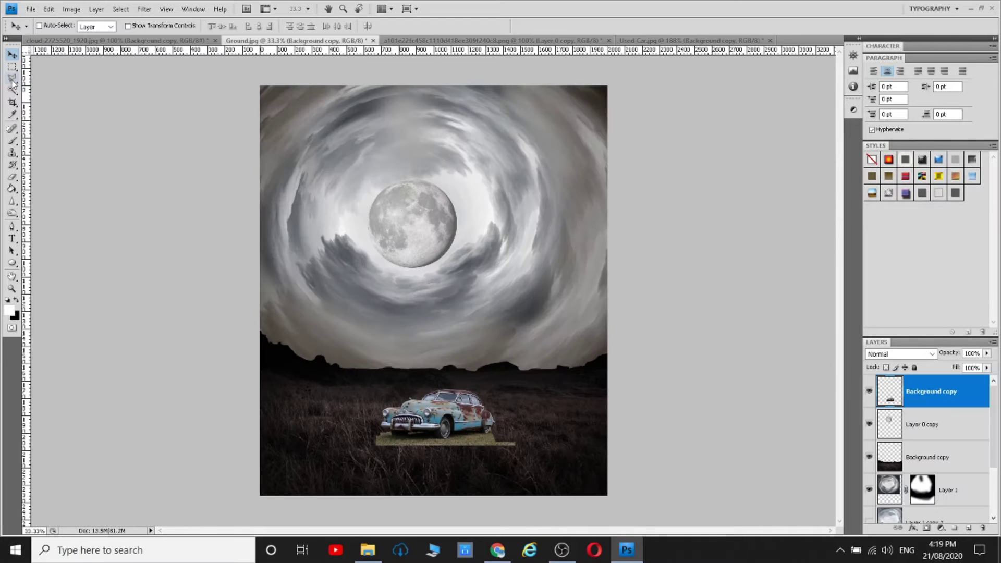
{"action": "key", "text": "ctrl+t"}
{"action": "left_click_drag", "start_coordinate": [656, 332], "coordinate": [637, 353]}
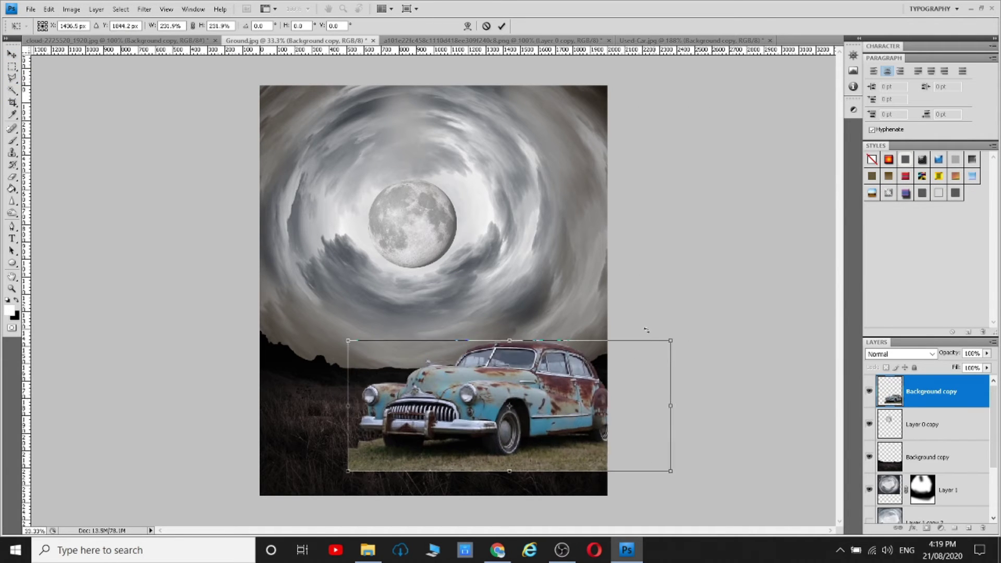
{"action": "key", "text": "Return"}
Add a layer mask to the car layer and fine-tune its placement
{"action": "key", "text": "l"}
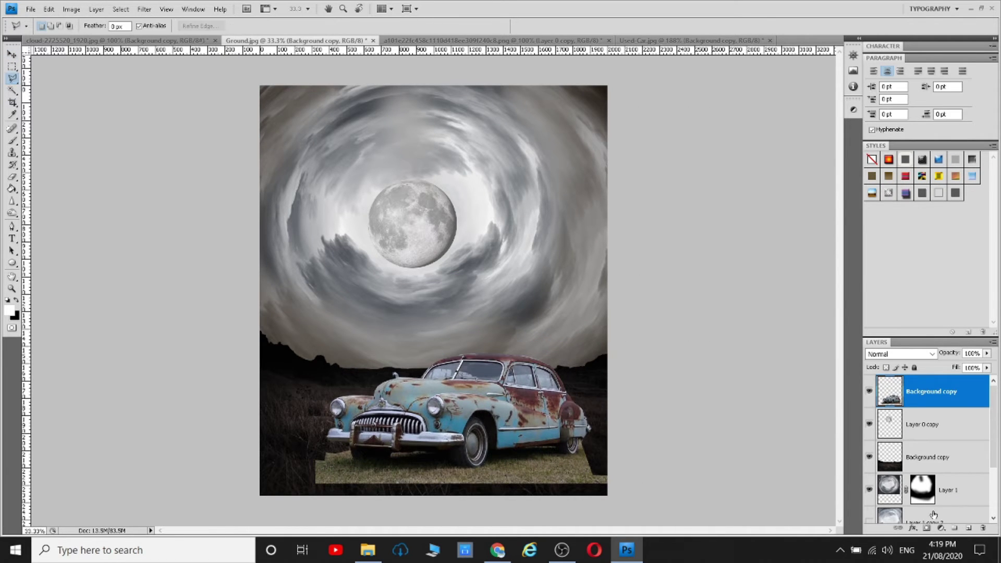
{"action": "left_click", "coordinate": [927, 529]}
{"action": "key", "text": "v"}
{"action": "key", "text": "ctrl+t"}
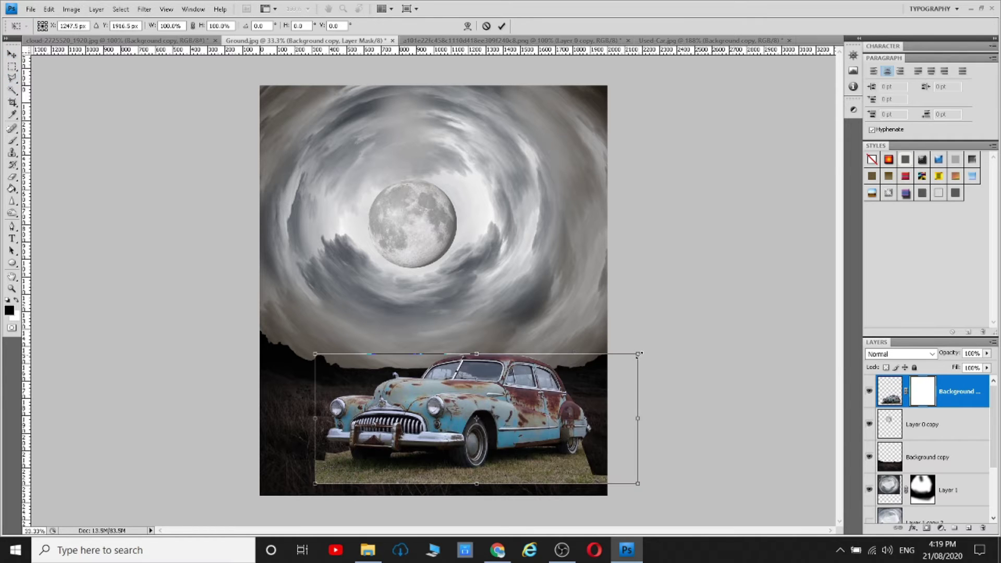
{"action": "key", "text": "Return"}
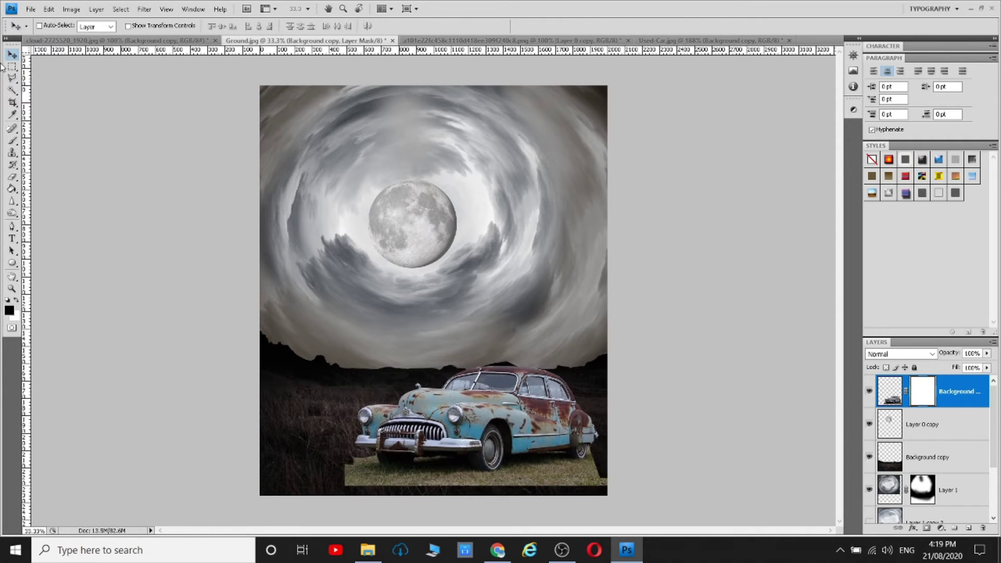
Paint black with a large soft round brush on the car's mask along the grass patch edges
{"action": "key", "text": "b"}
{"action": "right_click", "coordinate": [274, 366]}
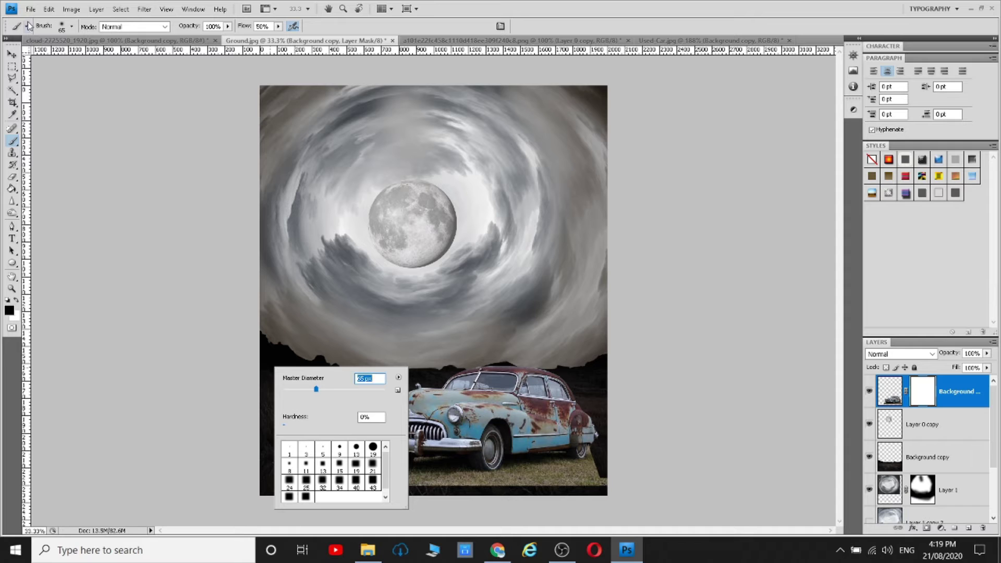
{"action": "left_click", "coordinate": [16, 26]}
{"action": "right_click", "coordinate": [358, 188]}
{"action": "key", "text": "Return"}
{"action": "mouse_move", "coordinate": [313, 472]}
{"action": "left_mouse_down"}
{"action": "mouse_move", "coordinate": [586, 490]}
{"action": "mouse_move", "coordinate": [608, 463]}
{"action": "left_mouse_up"}
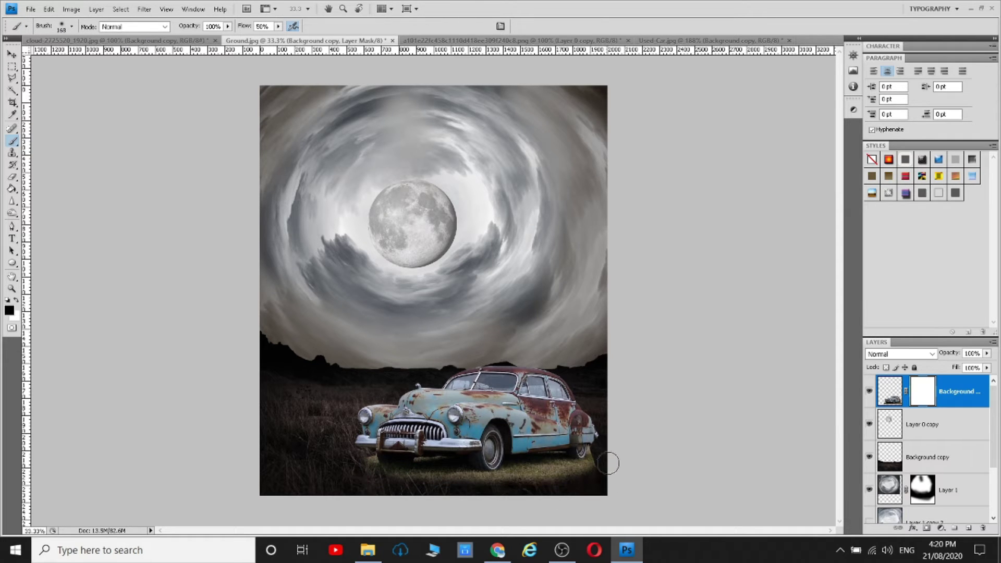
{"action": "mouse_move", "coordinate": [527, 501]}
{"action": "left_mouse_down"}
{"action": "mouse_move", "coordinate": [293, 468]}
{"action": "mouse_move", "coordinate": [599, 454]}
{"action": "left_mouse_up"}
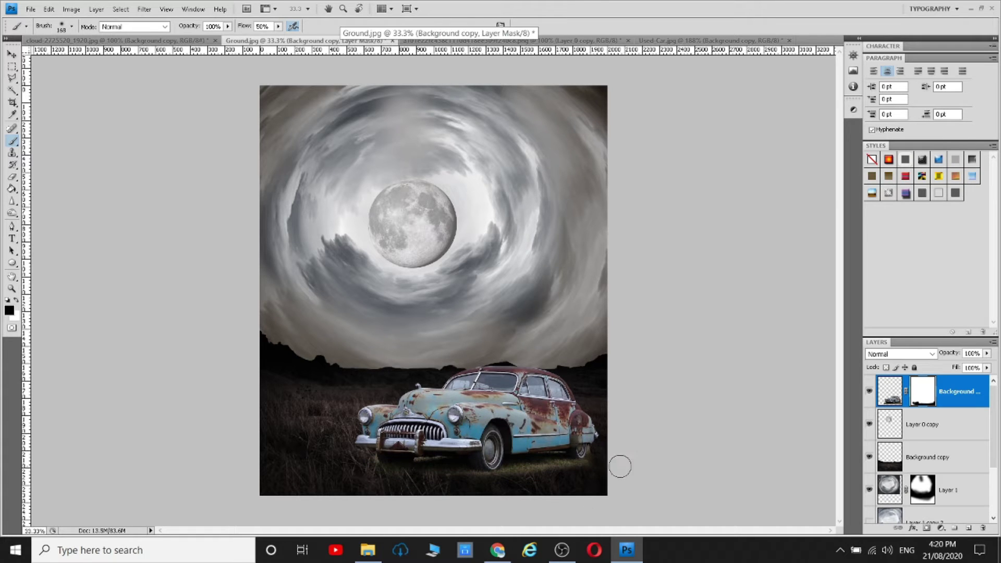
{"action": "left_click", "coordinate": [72, 9]}
{"action": "mouse_move", "coordinate": [93, 42]}
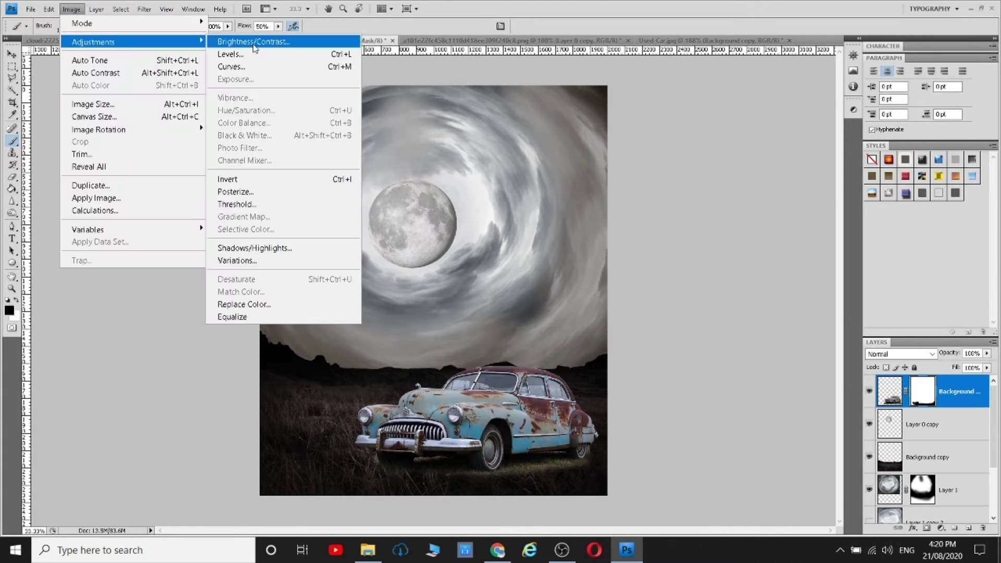
Lower the car's lightness and saturation and shift its hue with Hue/Saturation
{"action": "key", "text": "ctrl+u"}
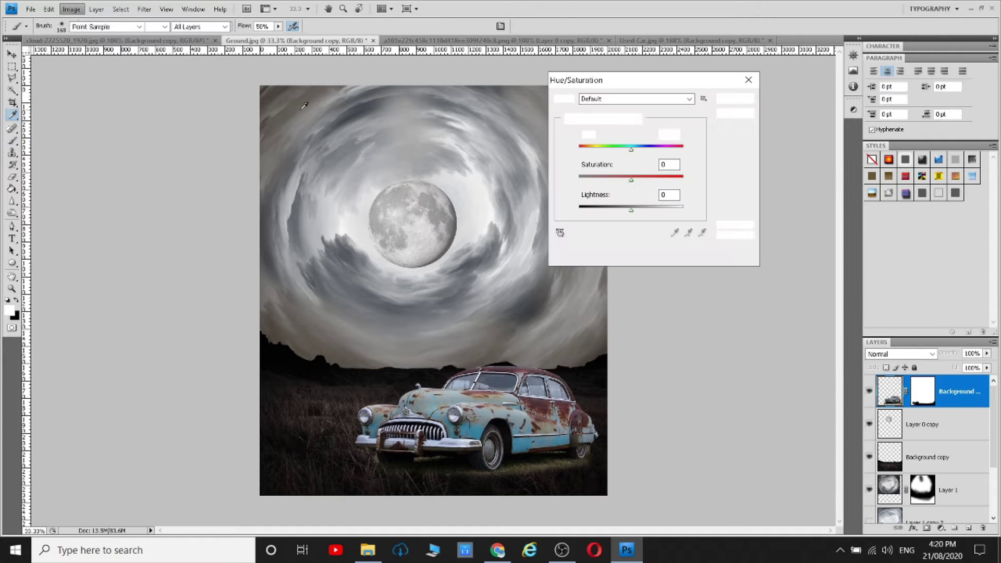
{"action": "left_click_drag", "start_coordinate": [631, 209], "coordinate": [603, 217]}
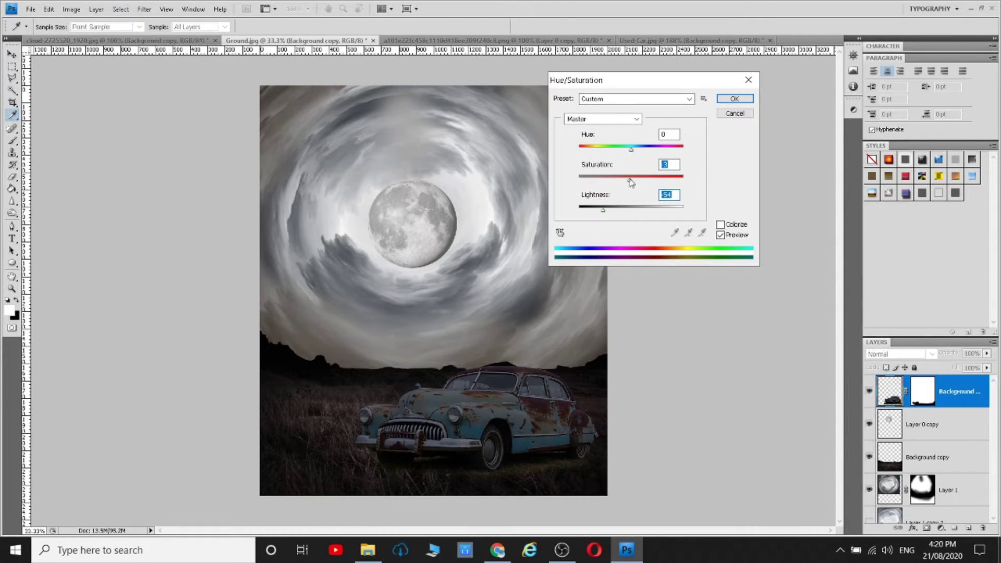
{"action": "left_click_drag", "start_coordinate": [631, 182], "coordinate": [619, 191]}
{"action": "left_click_drag", "start_coordinate": [631, 150], "coordinate": [577, 169]}
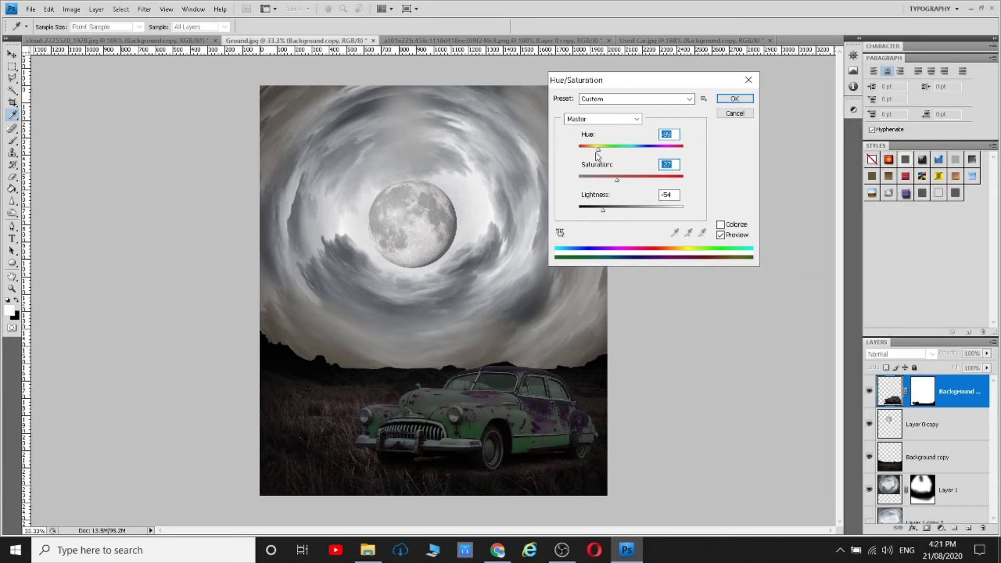
{"action": "left_click", "coordinate": [731, 98]}
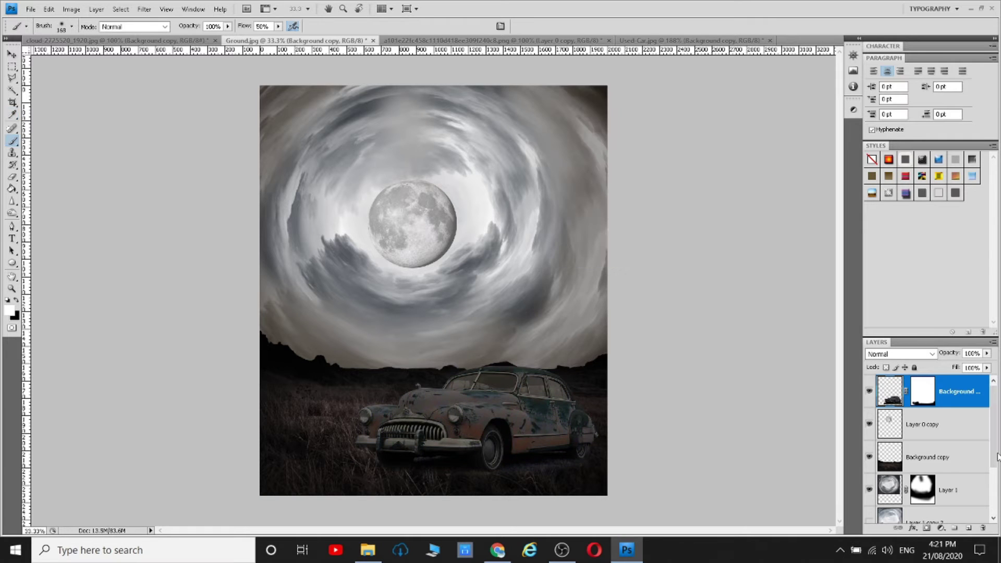
Duplicate the car, brighten the copy to 140, and move it below the dark car
{"action": "key", "text": "ctrl+j"}
{"action": "left_click", "coordinate": [71, 9]}
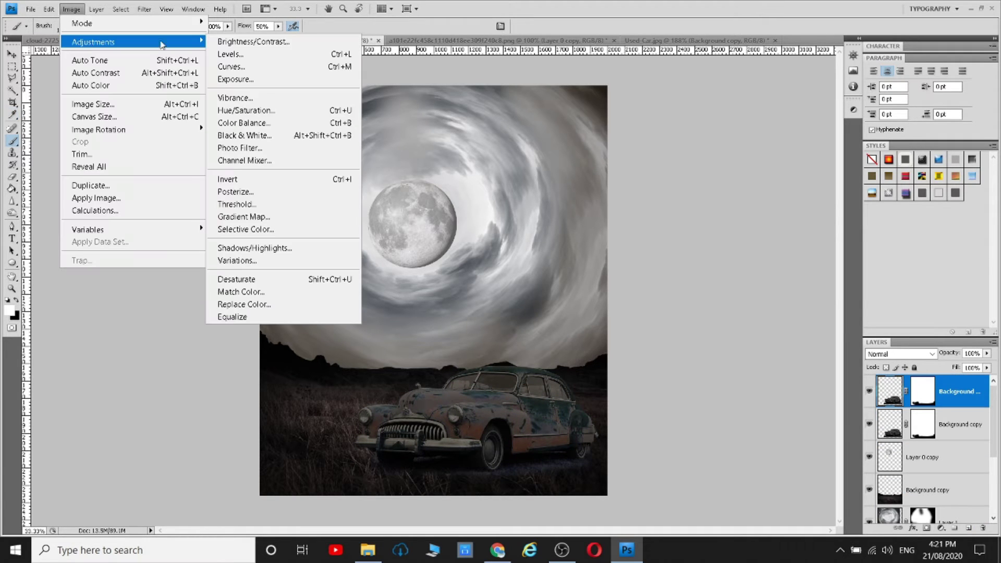
{"action": "left_click", "coordinate": [279, 33]}
{"action": "left_click_drag", "start_coordinate": [648, 78], "coordinate": [698, 85]}
{"action": "left_click", "coordinate": [731, 68]}
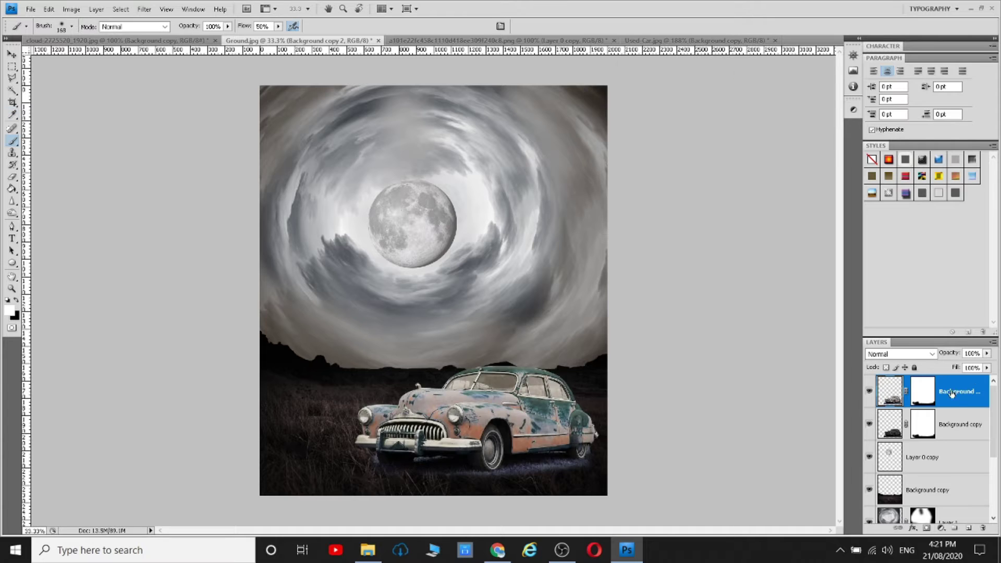
{"action": "key", "text": "ctrl+bracketleft"}
Zoom in on the car and compare with the brightened copy, leaving it hidden
{"action": "key", "text": "z"}
{"action": "left_click", "coordinate": [507, 440]}
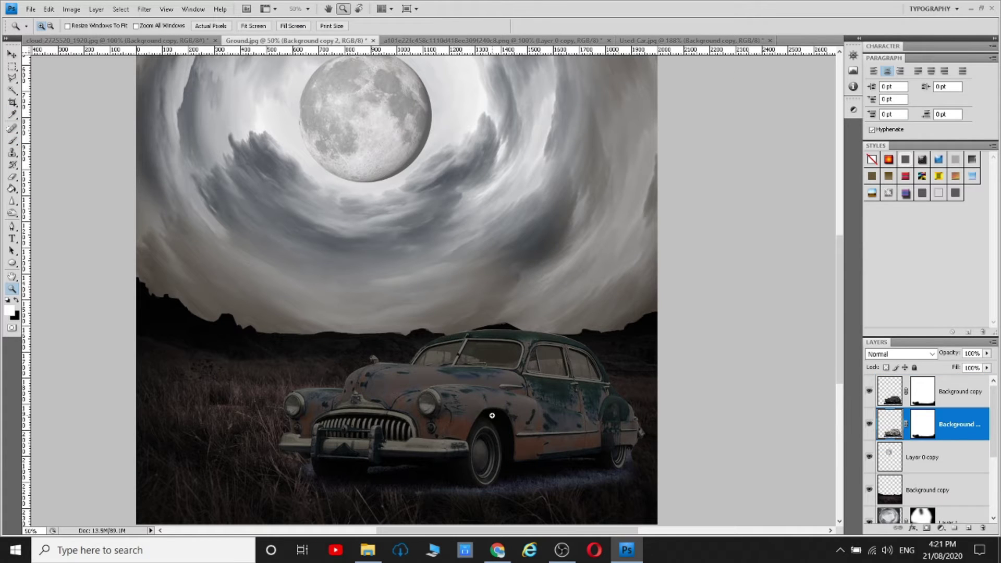
{"action": "left_click", "coordinate": [869, 391]}
{"action": "left_click", "coordinate": [942, 393]}
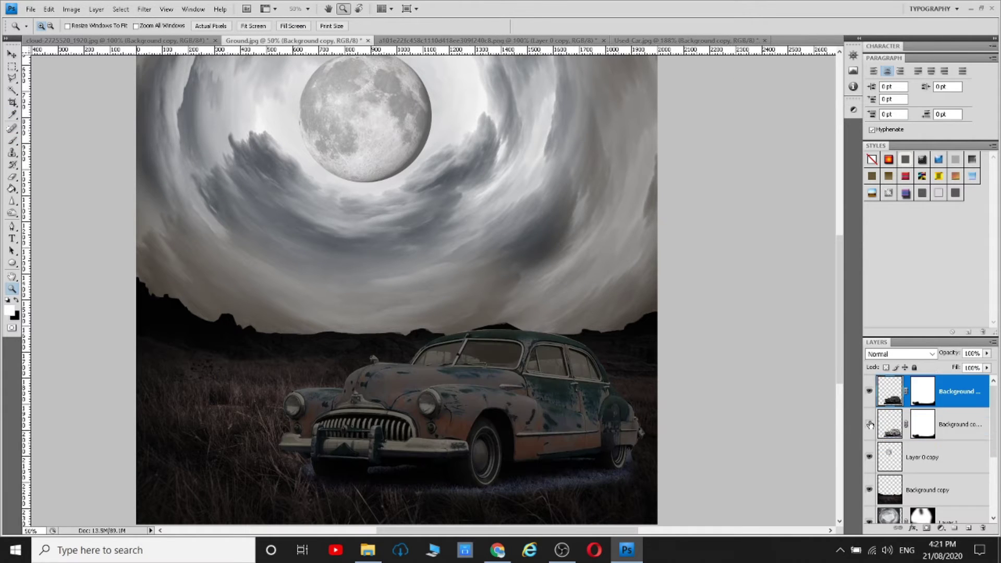
{"action": "left_click", "coordinate": [869, 424]}
{"action": "left_click", "coordinate": [870, 424]}
{"action": "left_click", "coordinate": [870, 424]}
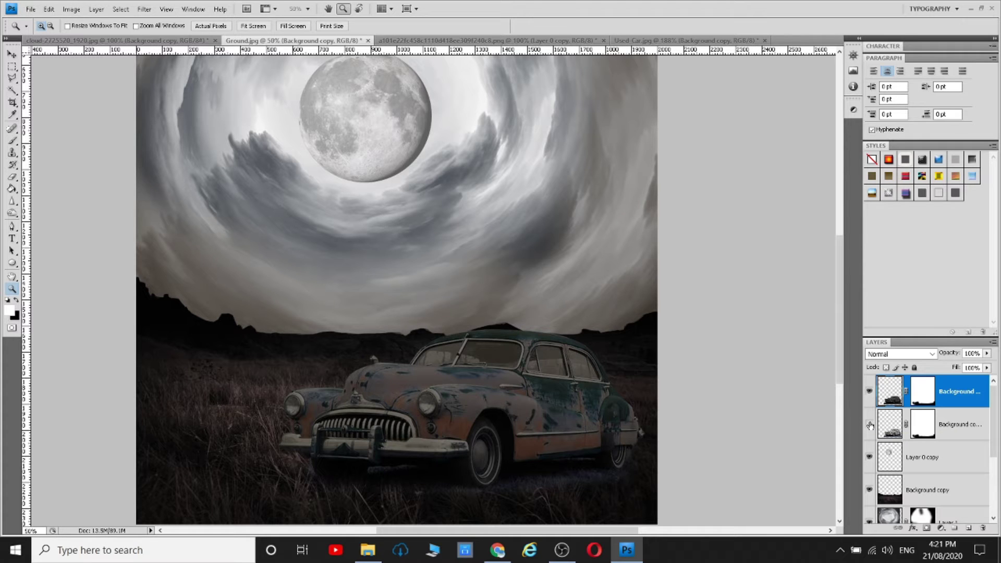
Paint black on the top car's mask at 36% flow to blend the bumper and lower edge into the grass
{"action": "key", "text": "b"}
{"action": "left_click", "coordinate": [923, 392]}
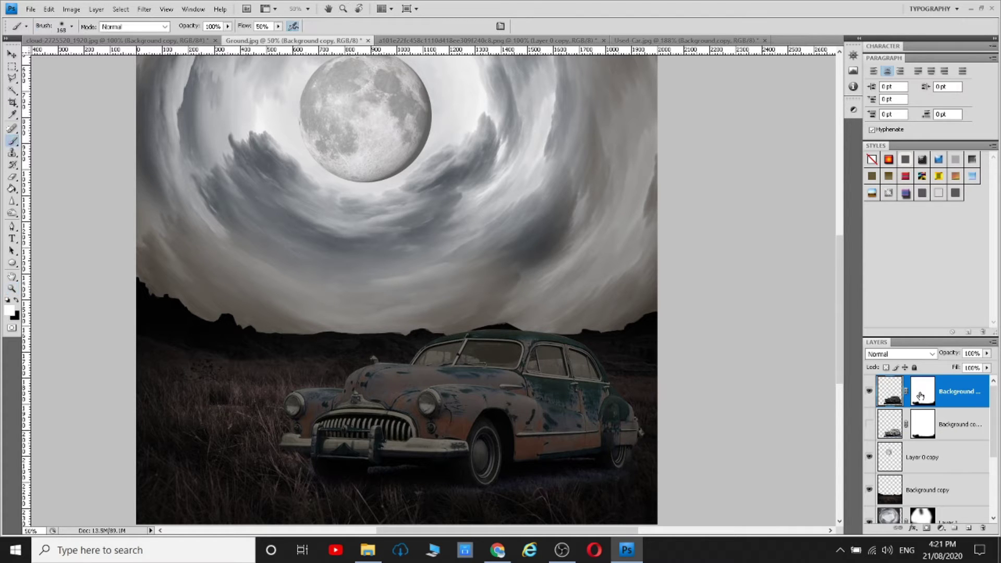
{"action": "key", "text": "x"}
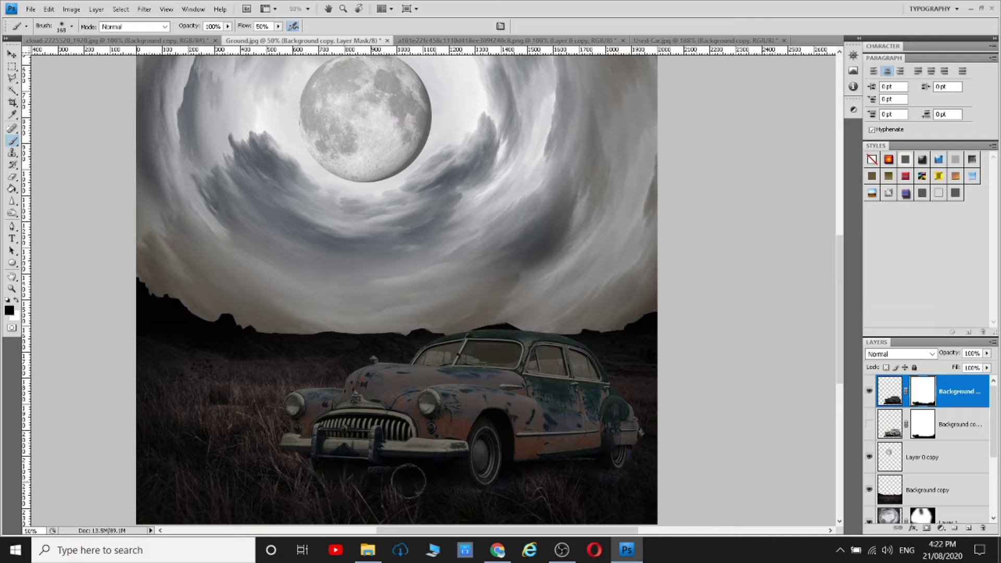
{"action": "mouse_move", "coordinate": [324, 485]}
{"action": "left_mouse_down"}
{"action": "mouse_move", "coordinate": [599, 503]}
{"action": "mouse_move", "coordinate": [631, 485]}
{"action": "left_mouse_up"}
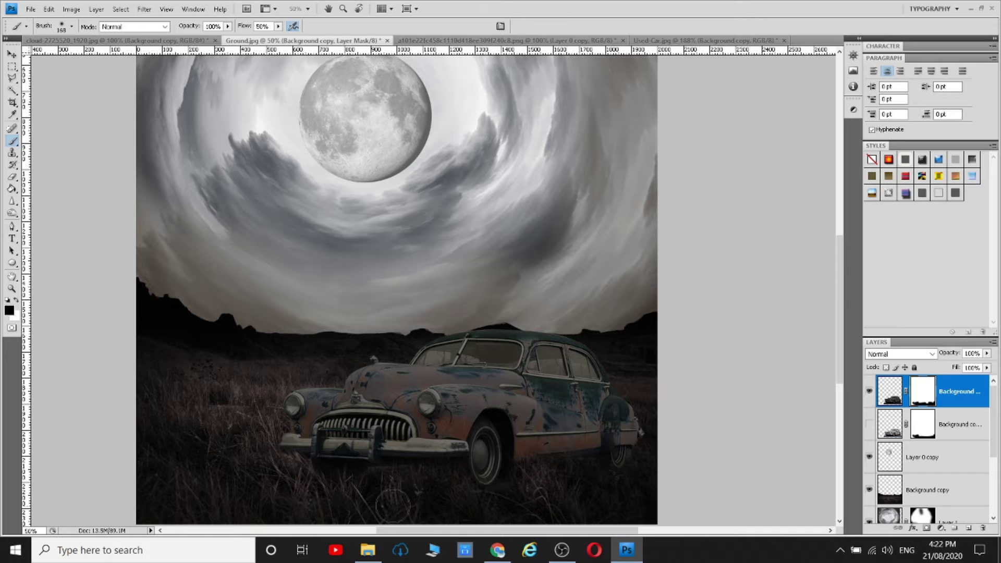
{"action": "mouse_move", "coordinate": [347, 464]}
{"action": "left_mouse_down"}
{"action": "mouse_move", "coordinate": [339, 510]}
{"action": "mouse_move", "coordinate": [457, 473]}
{"action": "left_mouse_up"}
{"action": "right_click", "coordinate": [429, 390]}
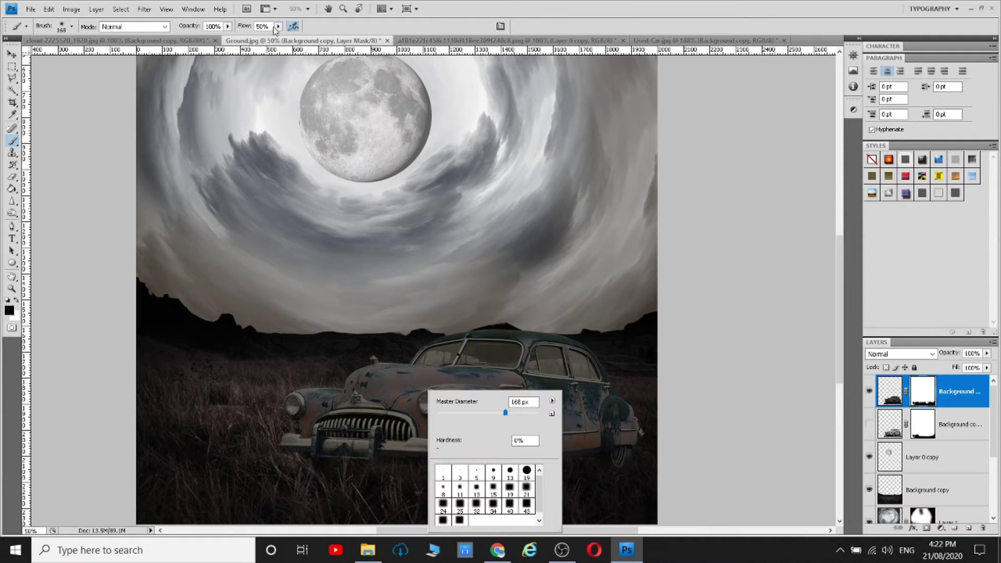
{"action": "left_click_drag", "start_coordinate": [278, 26], "coordinate": [268, 39]}
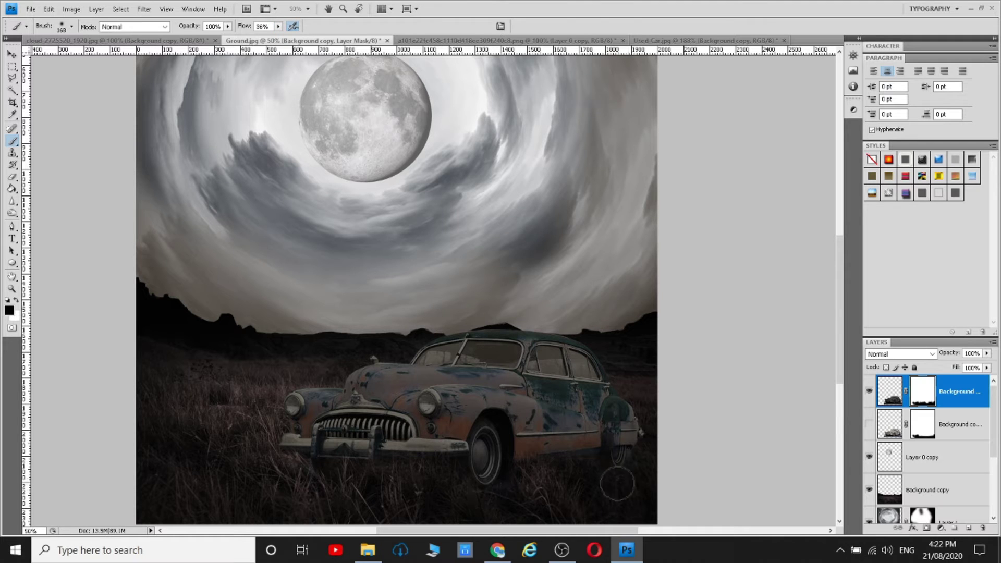
{"action": "left_click_drag", "start_coordinate": [279, 459], "coordinate": [247, 484]}
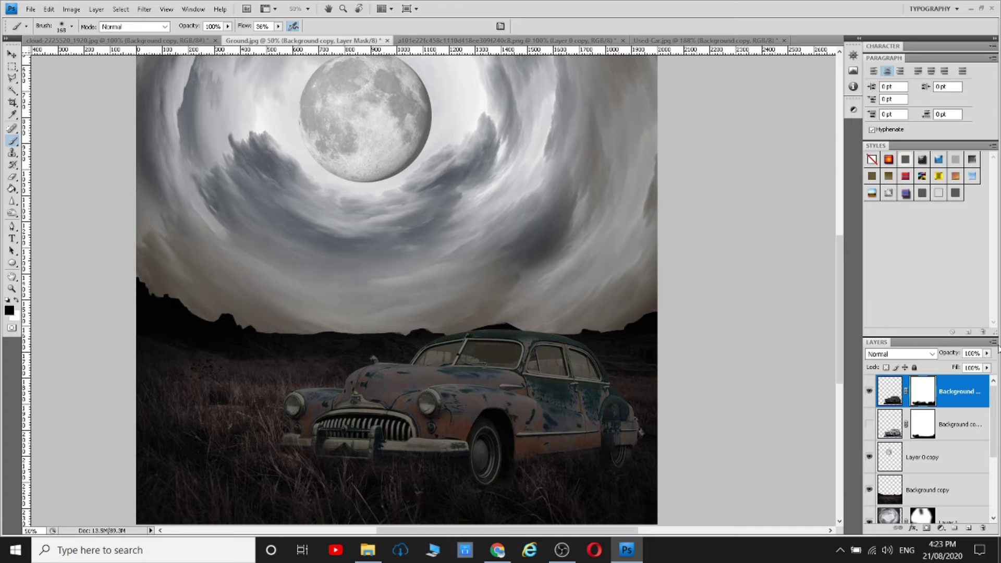
Show the second car copy and erase its bluish glow under the car, eraser sized 226 then 91
{"action": "left_click", "coordinate": [869, 424]}
{"action": "left_click", "coordinate": [12, 176]}
{"action": "key", "text": "x"}
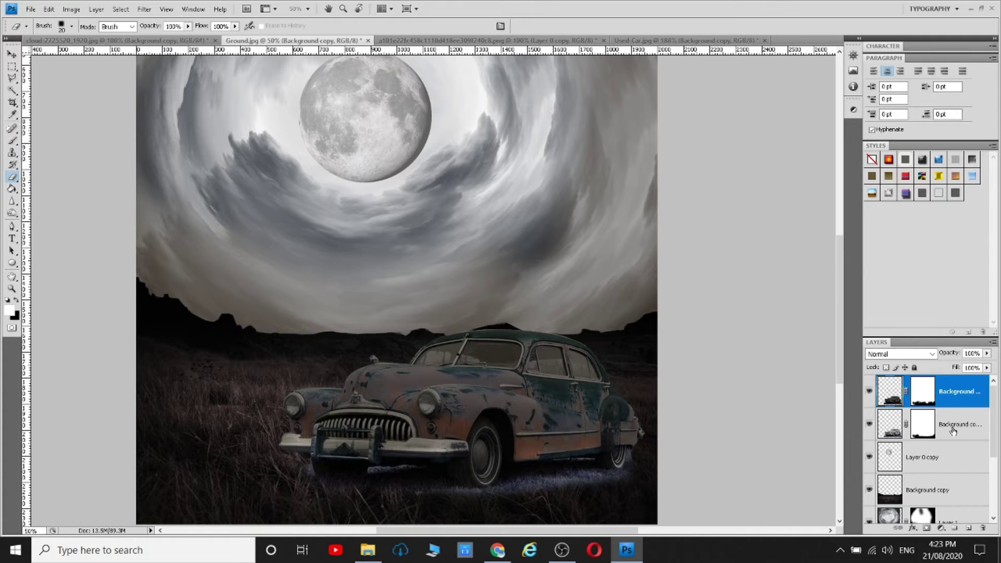
{"action": "left_click", "coordinate": [890, 423]}
{"action": "right_click", "coordinate": [536, 320]}
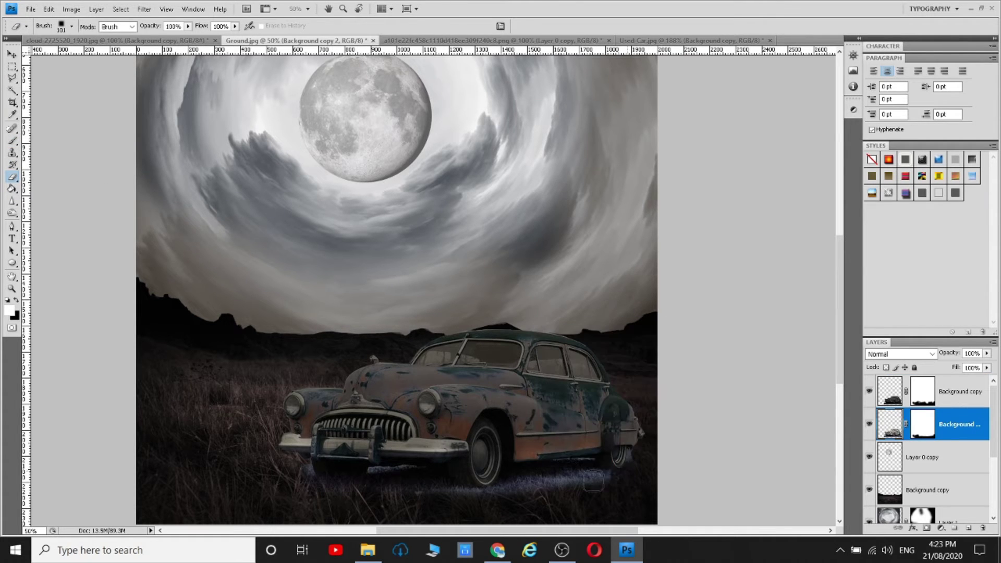
{"action": "left_click_drag", "start_coordinate": [623, 471], "coordinate": [410, 473]}
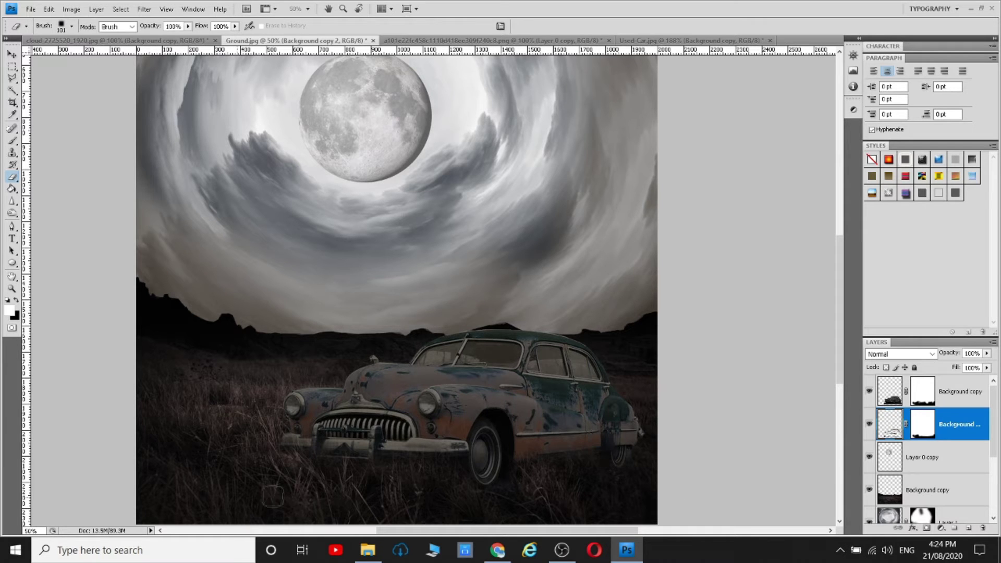
{"action": "right_click", "coordinate": [600, 394]}
{"action": "left_click_drag", "start_coordinate": [624, 412], "coordinate": [632, 412]}
{"action": "key", "text": "alt+bracketright"}
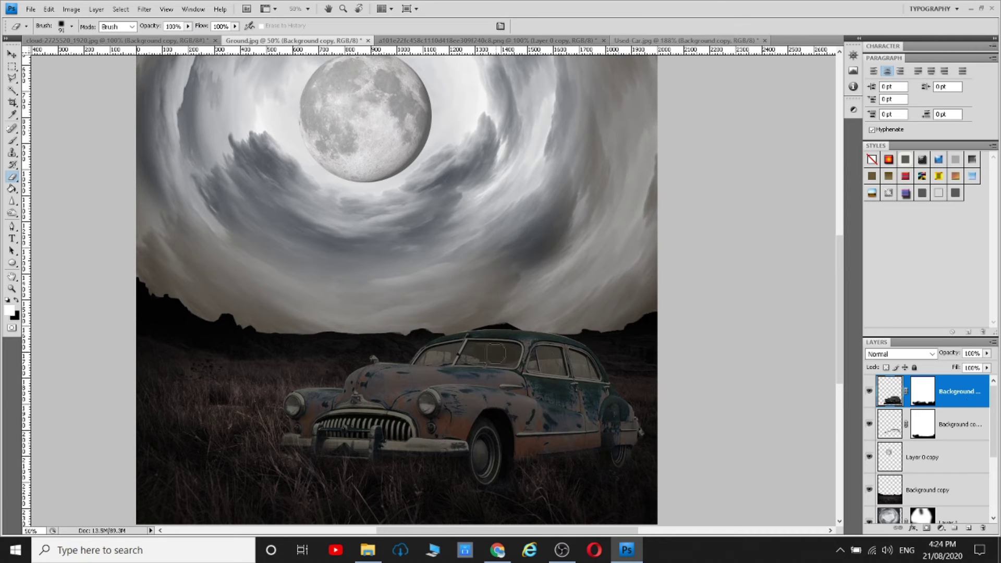
{"action": "key", "text": "bracketleft"}
{"action": "key", "text": "bracketleft"}
{"action": "key", "text": "bracketleft"}
Lower the eraser flow to 26% and shrink the brush to 15
{"action": "left_click", "coordinate": [235, 26]}
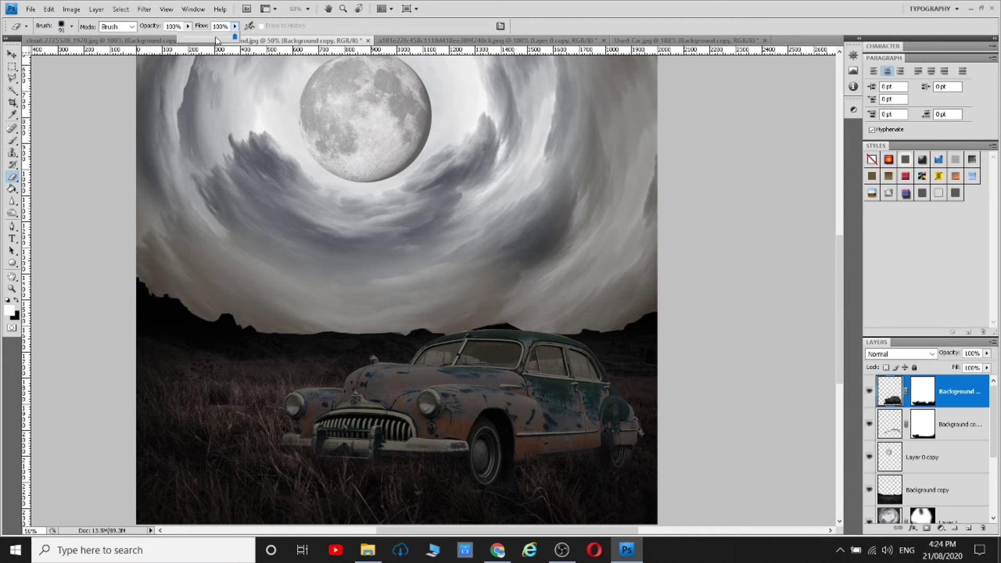
{"action": "left_click_drag", "start_coordinate": [195, 35], "coordinate": [190, 35]}
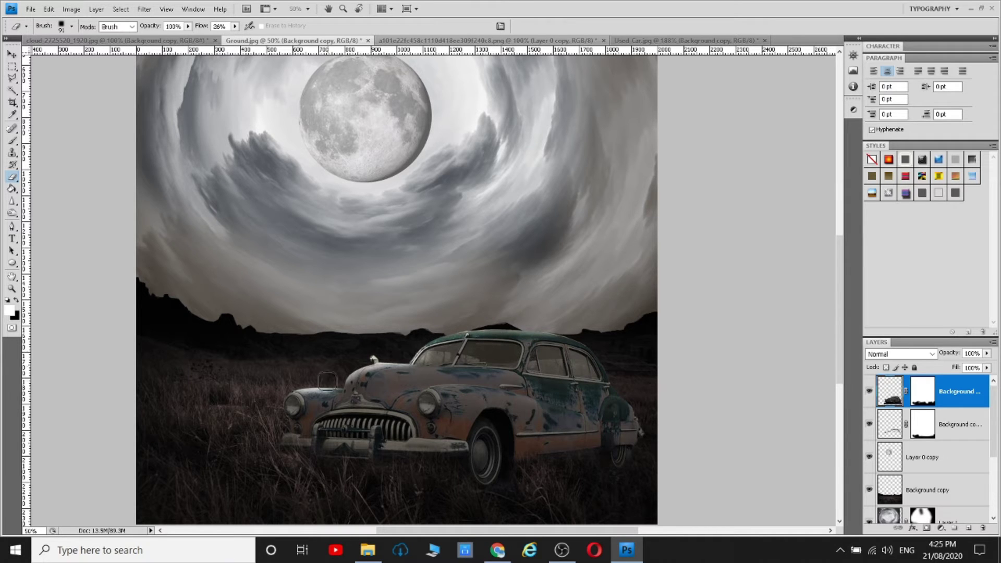
{"action": "right_click", "coordinate": [475, 381]}
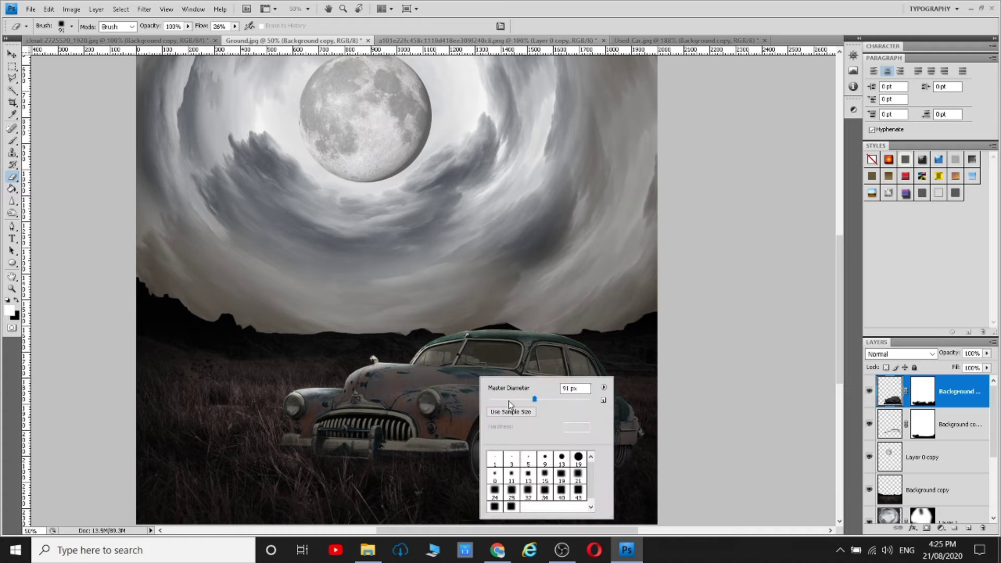
{"action": "key", "text": "Return"}
Switch between the car copy layers and fit the whole composition on screen
{"action": "left_click", "coordinate": [986, 354]}
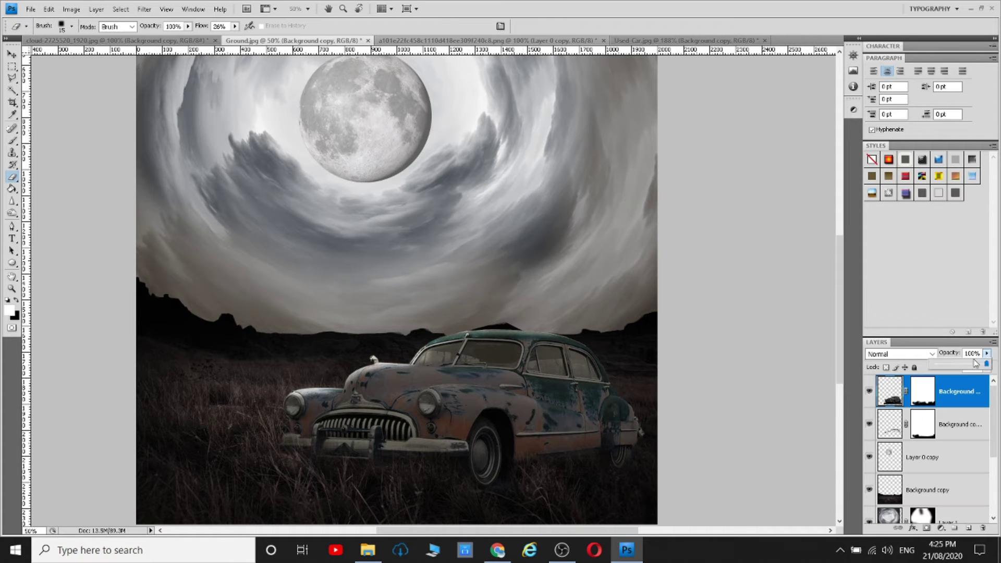
{"action": "key", "text": "alt+bracketleft"}
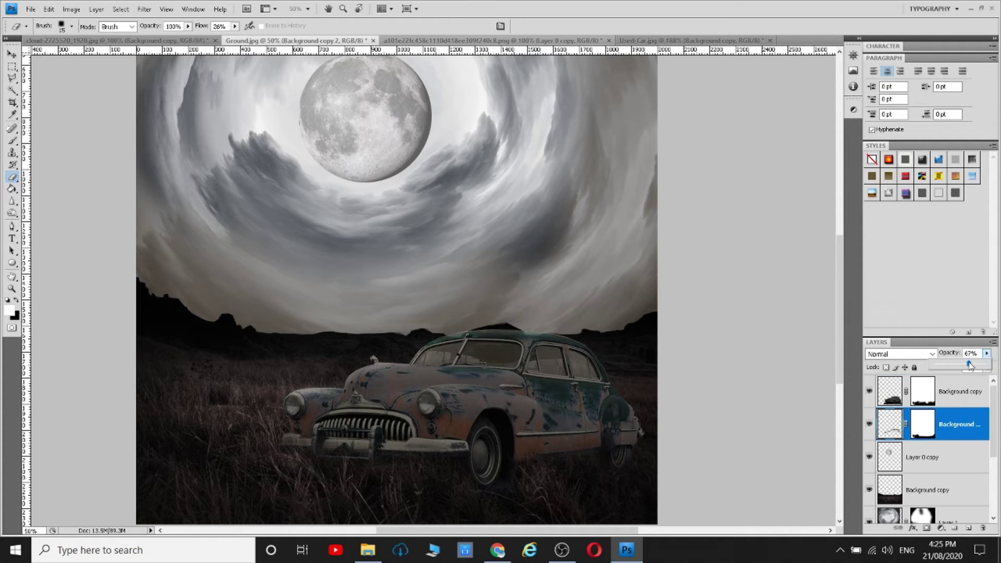
{"action": "key", "text": "alt+bracketright"}
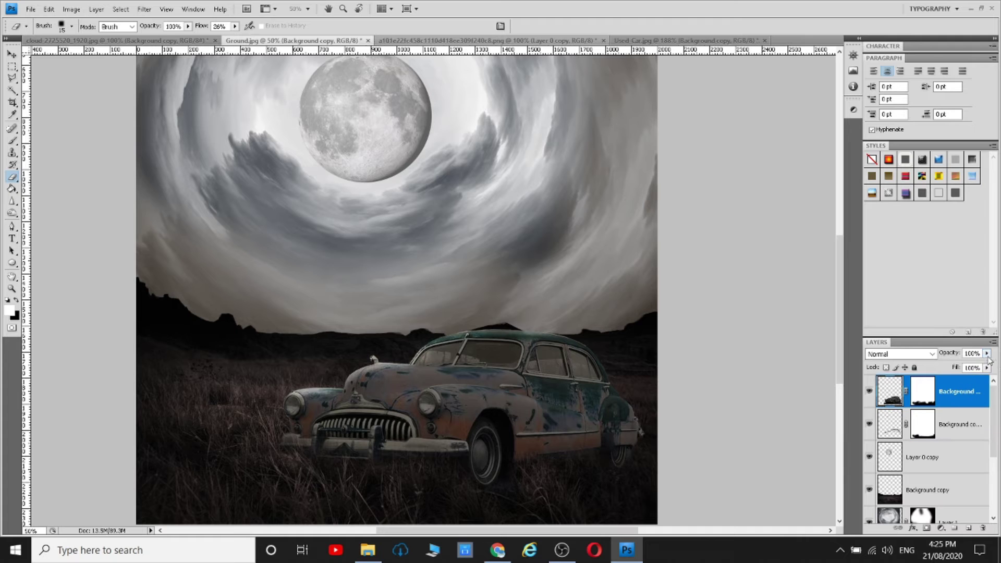
{"action": "scroll", "coordinate": [378, 310], "scroll_direction": "down", "scroll_amount": 2}
{"action": "left_click", "coordinate": [12, 288]}
{"action": "left_click", "coordinate": [253, 25]}
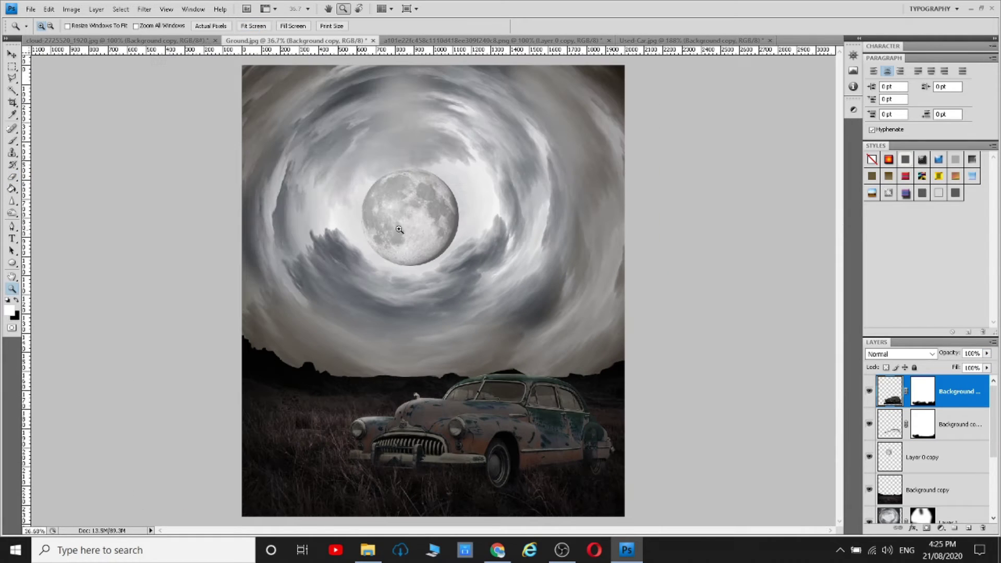
Show the second car copy layer and set its fill and opacity to 100%
{"action": "left_click", "coordinate": [869, 423]}
{"action": "key", "text": "alt+bracketleft"}
{"action": "left_click", "coordinate": [986, 368]}
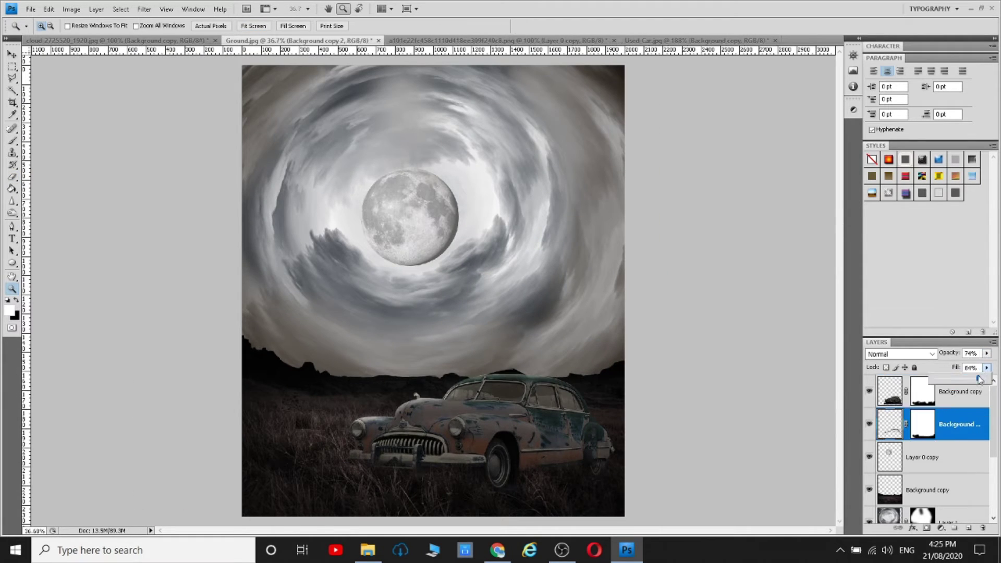
{"action": "mouse_move", "coordinate": [974, 380]}
{"action": "left_mouse_down"}
{"action": "mouse_move", "coordinate": [934, 380]}
{"action": "mouse_move", "coordinate": [993, 381]}
{"action": "mouse_move", "coordinate": [994, 364]}
{"action": "left_mouse_up"}
{"action": "left_click", "coordinate": [987, 353]}
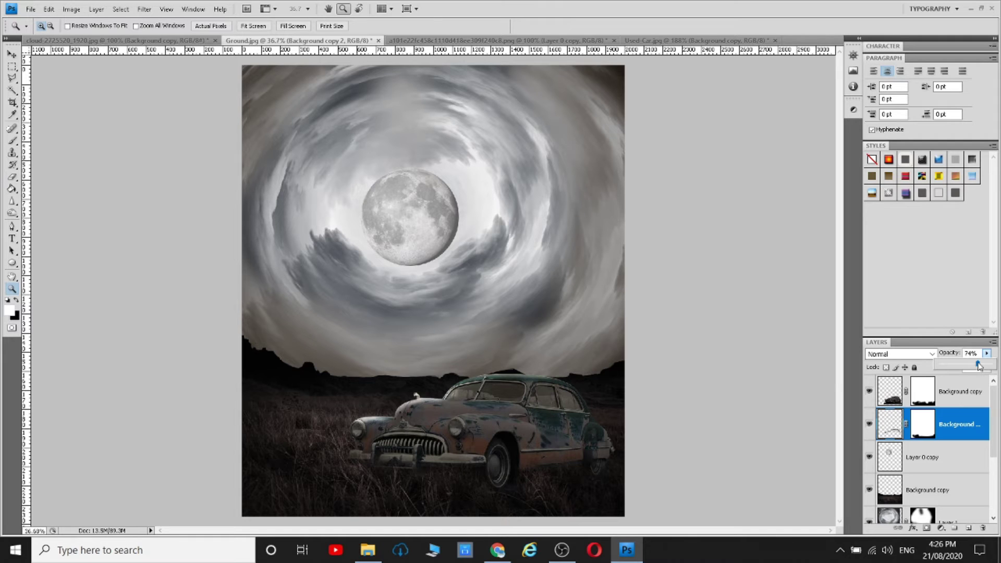
{"action": "left_click_drag", "start_coordinate": [979, 365], "coordinate": [993, 367]}
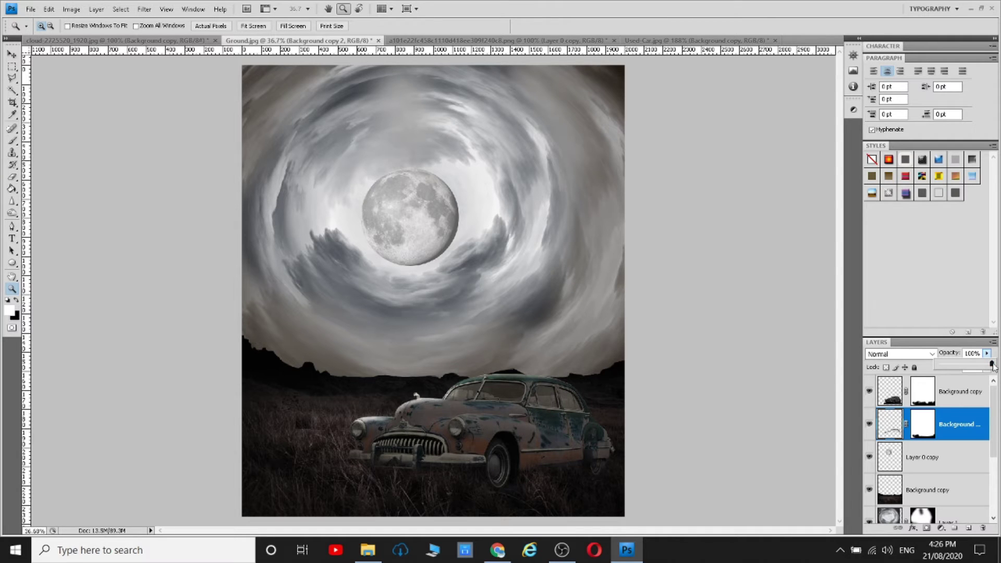
Pick the Dodge/Burn tool, check its brush size, and target the second car copy layer
{"action": "left_click", "coordinate": [12, 213]}
{"action": "right_click", "coordinate": [604, 407]}
{"action": "key", "text": "Escape"}
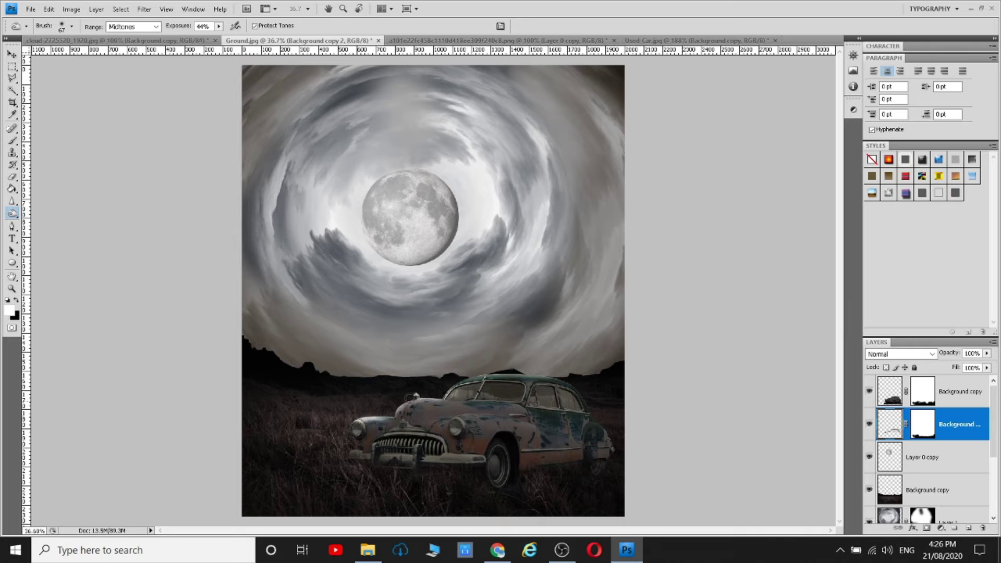
{"action": "left_click", "coordinate": [983, 384]}
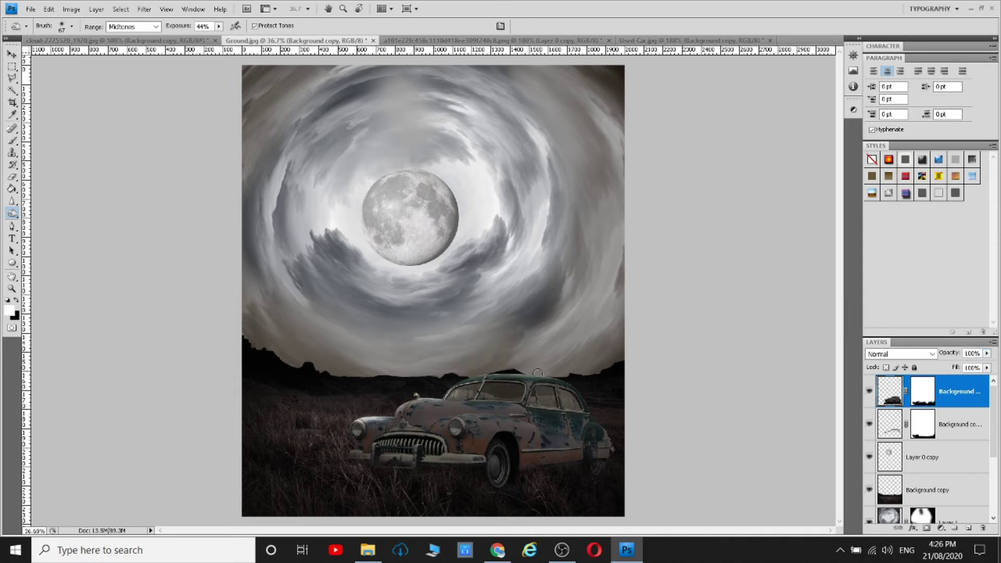
{"action": "key", "text": "alt+bracketleft"}
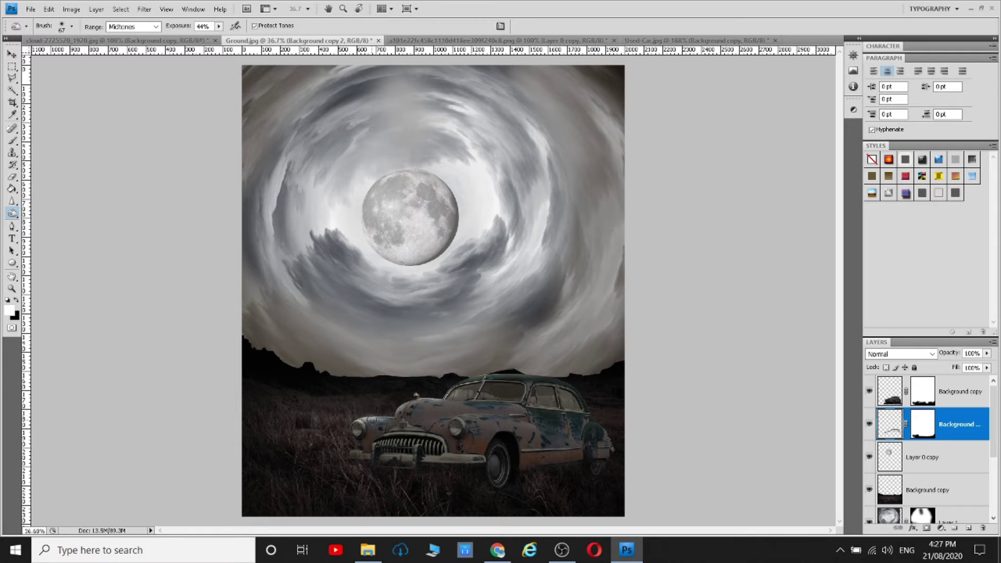
{"action": "left_click", "coordinate": [31, 9]}
Cancel the Open dialog and search Google for 'man standing' in the browser
{"action": "left_click", "coordinate": [42, 33]}
{"action": "left_click", "coordinate": [292, 152]}
{"action": "left_click", "coordinate": [485, 376]}
{"action": "left_click", "coordinate": [498, 550]}
{"action": "left_click", "coordinate": [442, 260]}
{"action": "type", "text": "man sta"}
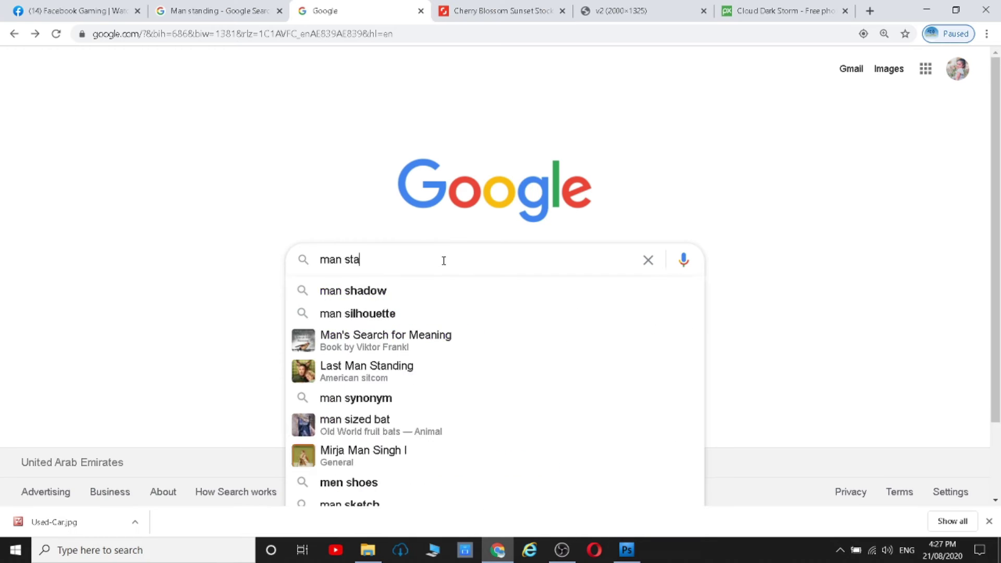
{"action": "type", "text": "nding"}
{"action": "key", "text": "Return"}
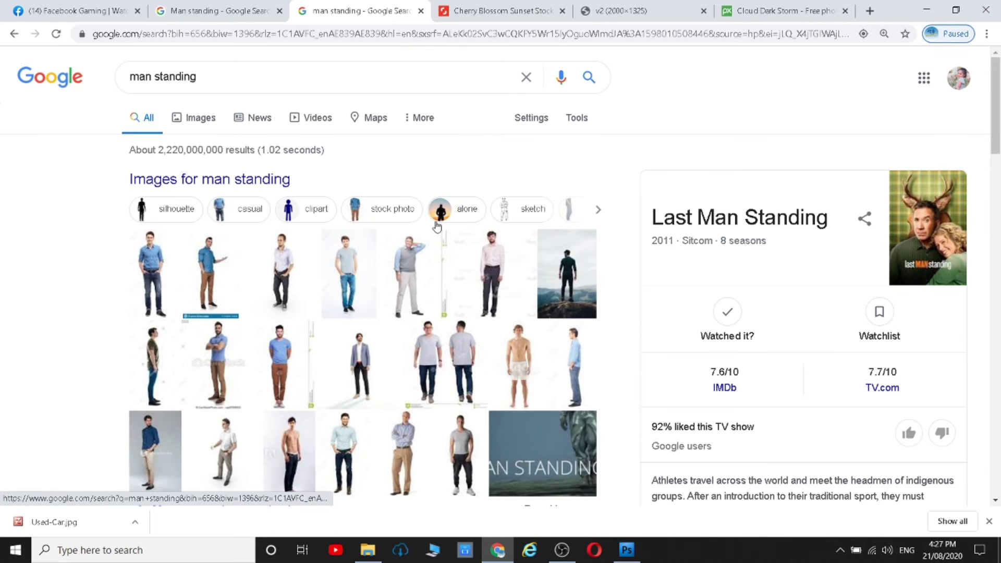
Browse the Google Images results for man standing, including related images
{"action": "left_click", "coordinate": [557, 255]}
{"action": "scroll", "coordinate": [556, 255], "scroll_direction": "down", "scroll_amount": 5}
{"action": "scroll", "coordinate": [757, 329], "scroll_direction": "down", "scroll_amount": 5}
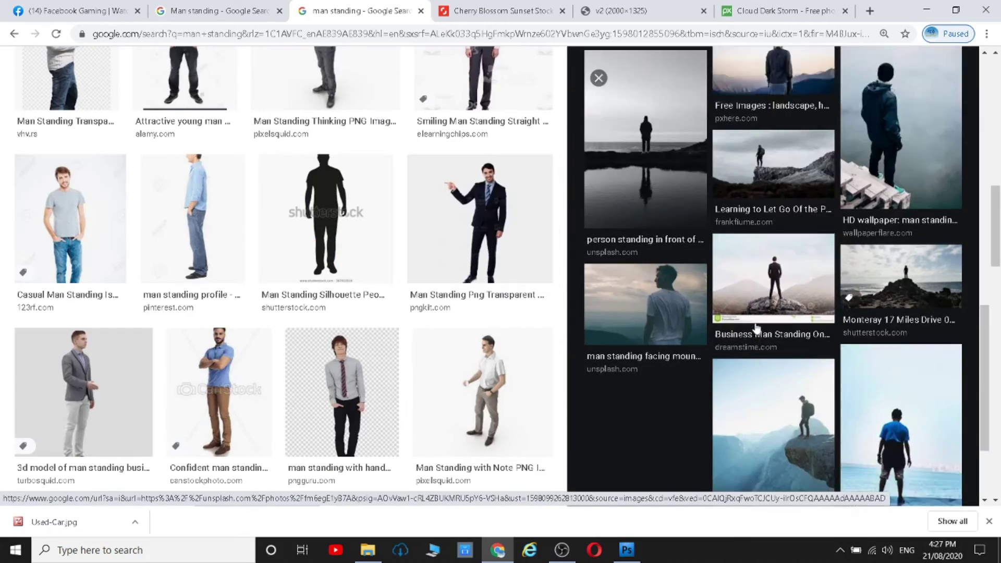
{"action": "scroll", "coordinate": [758, 329], "scroll_direction": "down", "scroll_amount": 3}
{"action": "left_click", "coordinate": [773, 467]}
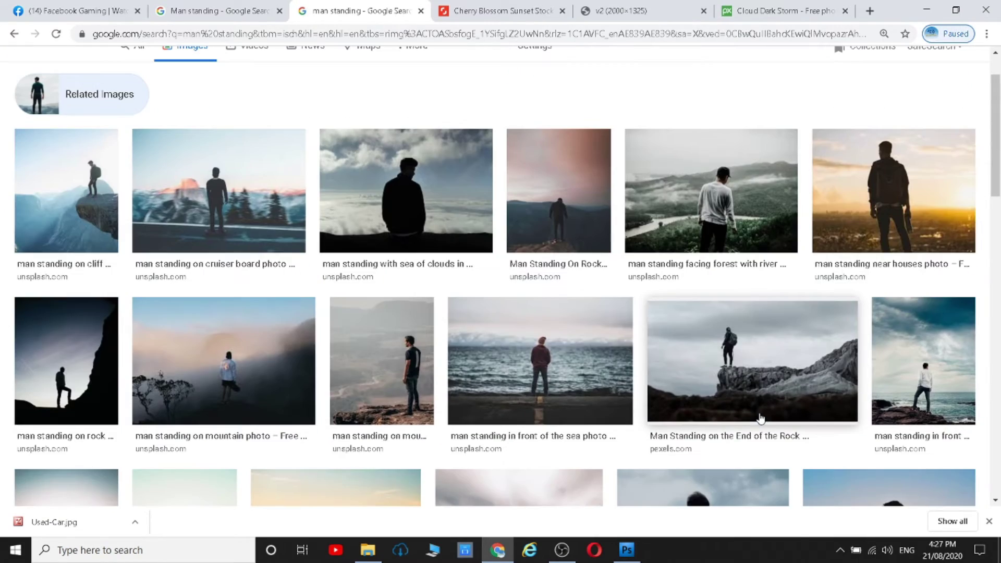
{"action": "scroll", "coordinate": [637, 369], "scroll_direction": "down", "scroll_amount": 5}
{"action": "scroll", "coordinate": [636, 369], "scroll_direction": "down", "scroll_amount": 5}
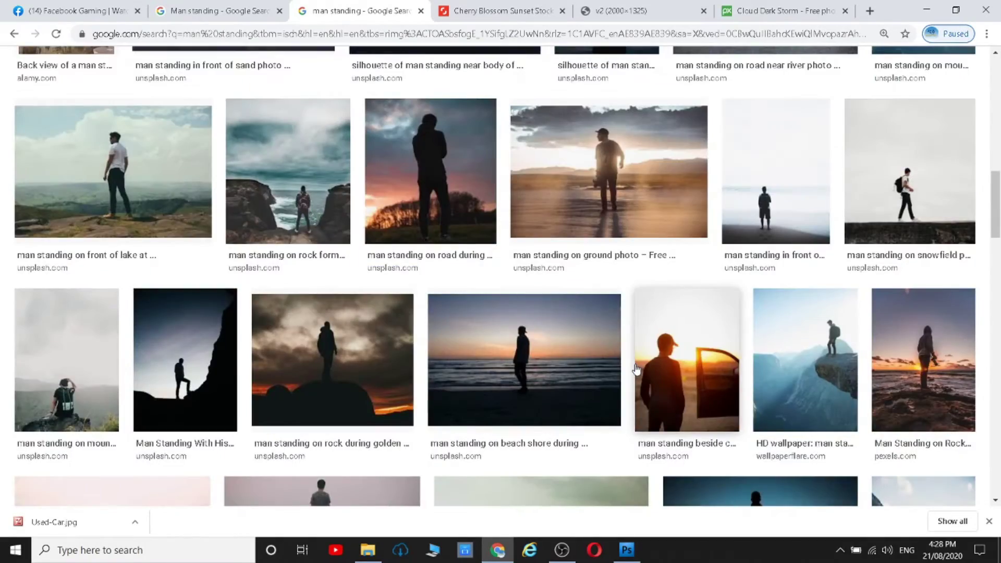
{"action": "scroll", "coordinate": [636, 369], "scroll_direction": "down", "scroll_amount": 5}
{"action": "scroll", "coordinate": [637, 369], "scroll_direction": "down", "scroll_amount": 5}
{"action": "scroll", "coordinate": [623, 360], "scroll_direction": "down", "scroll_amount": 5}
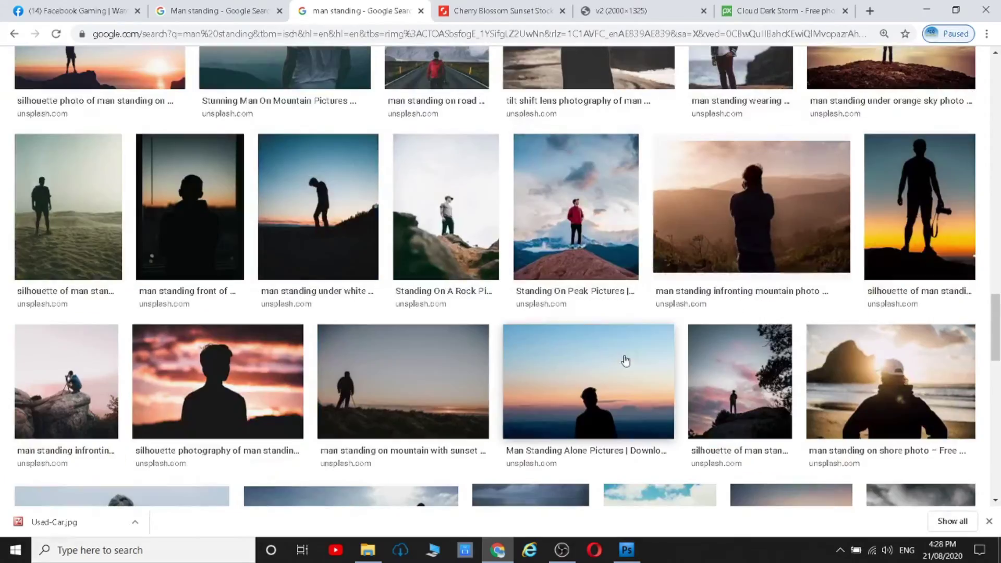
{"action": "scroll", "coordinate": [626, 361], "scroll_direction": "down", "scroll_amount": 5}
{"action": "scroll", "coordinate": [625, 361], "scroll_direction": "down", "scroll_amount": 5}
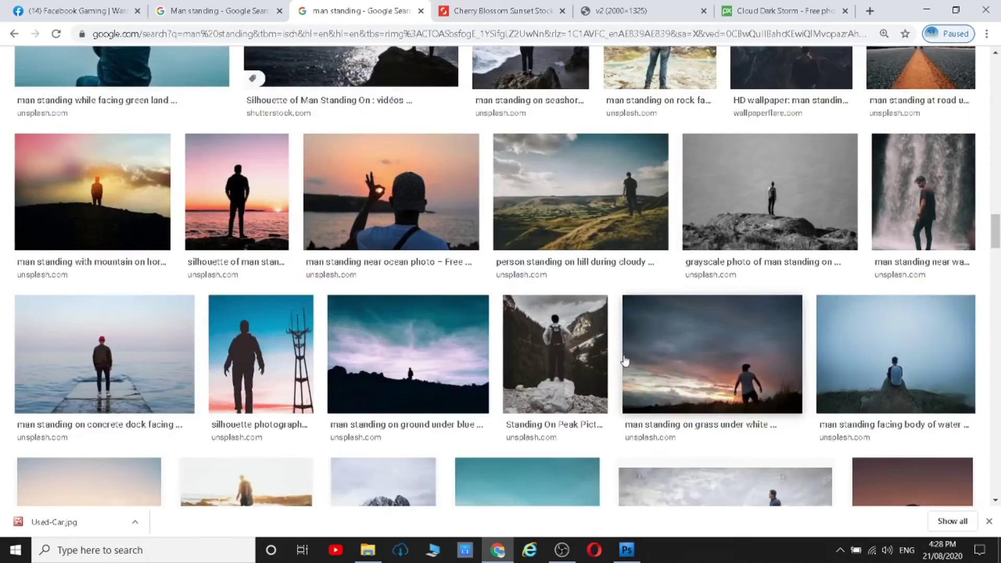
{"action": "scroll", "coordinate": [625, 361], "scroll_direction": "down", "scroll_amount": 5}
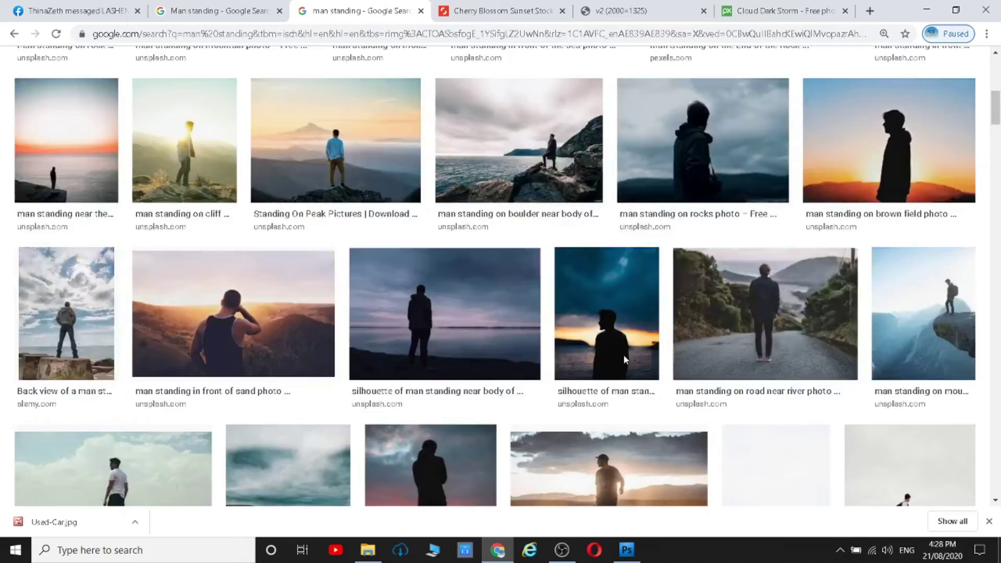
Preview candidate photos and save the Standing On Peak image to disk
{"action": "left_click", "coordinate": [624, 355]}
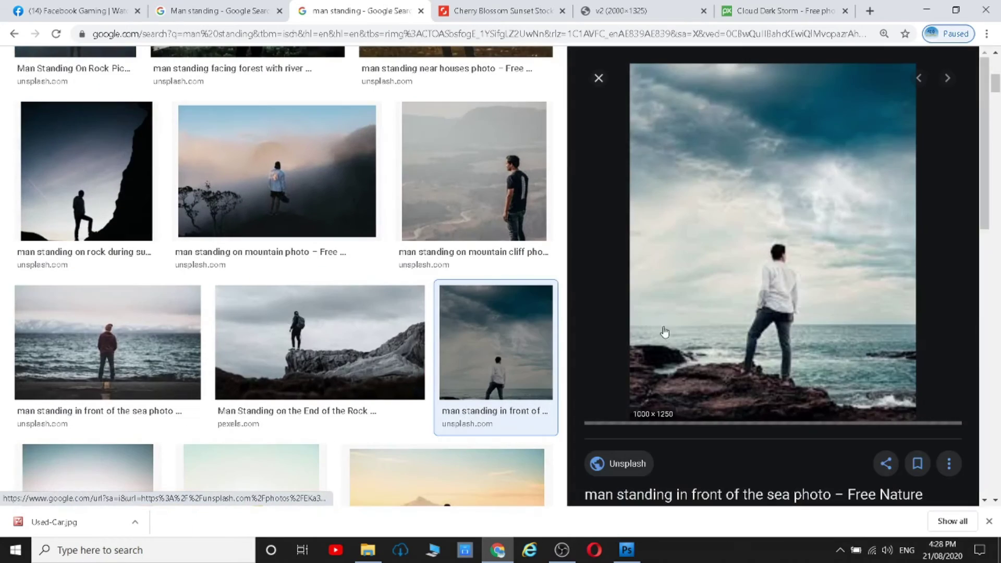
{"action": "scroll", "coordinate": [847, 291], "scroll_direction": "down", "scroll_amount": 5}
{"action": "left_click", "coordinate": [847, 290]}
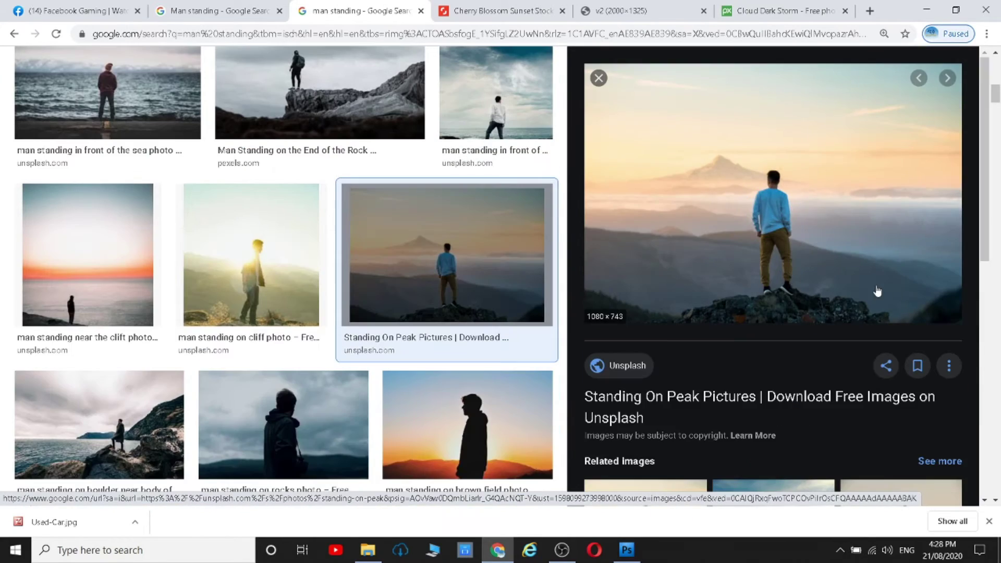
{"action": "scroll", "coordinate": [847, 287], "scroll_direction": "down", "scroll_amount": 5}
{"action": "scroll", "coordinate": [721, 346], "scroll_direction": "down", "scroll_amount": 5}
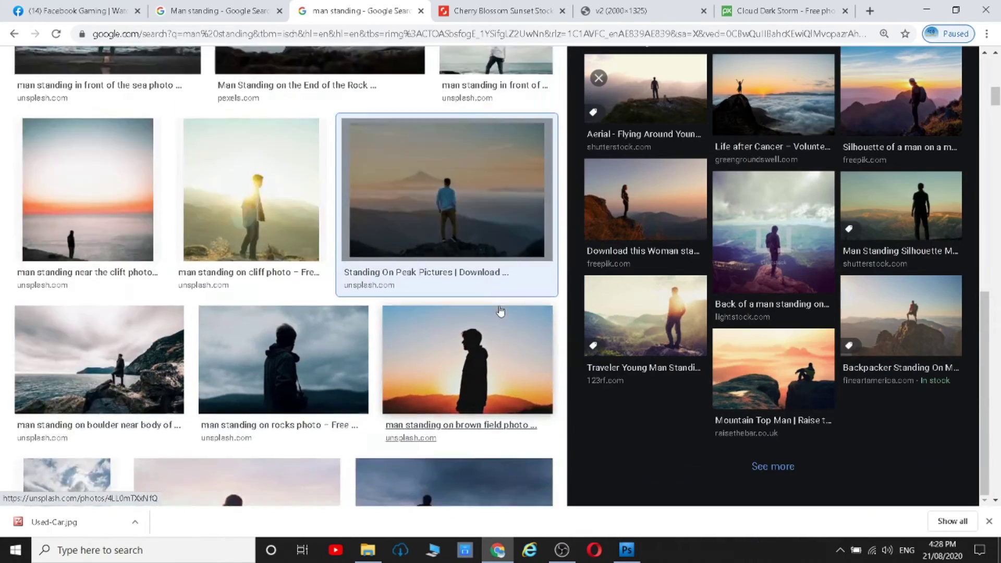
{"action": "scroll", "coordinate": [819, 236], "scroll_direction": "up", "scroll_amount": 4}
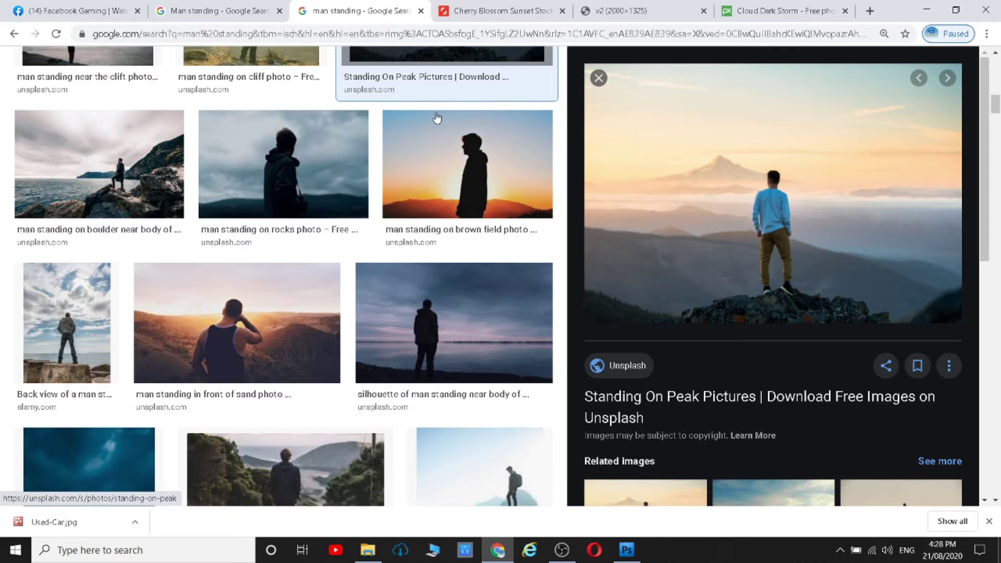
{"action": "right_click", "coordinate": [810, 204]}
{"action": "left_click", "coordinate": [845, 318]}
{"action": "left_click", "coordinate": [536, 487]}
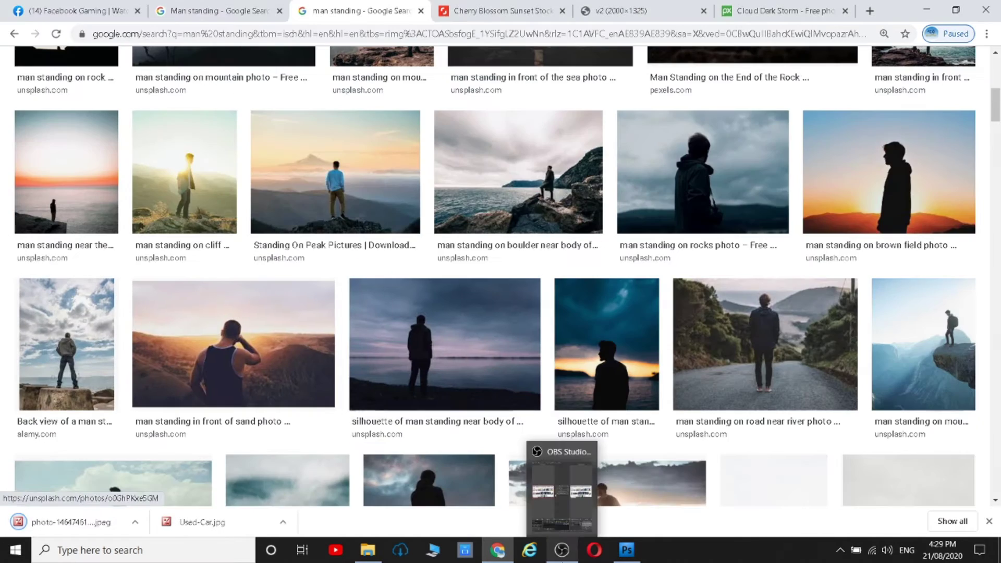
Open the downloaded man-standing photo in Photoshop
{"action": "left_click", "coordinate": [627, 551]}
{"action": "left_click", "coordinate": [30, 8]}
{"action": "left_click", "coordinate": [44, 26]}
{"action": "double_click", "coordinate": [377, 154]}
Duplicate the photo's background layer and erase its top, right and bottom edges with a 195 px eraser
{"action": "left_click_drag", "start_coordinate": [923, 391], "coordinate": [969, 528]}
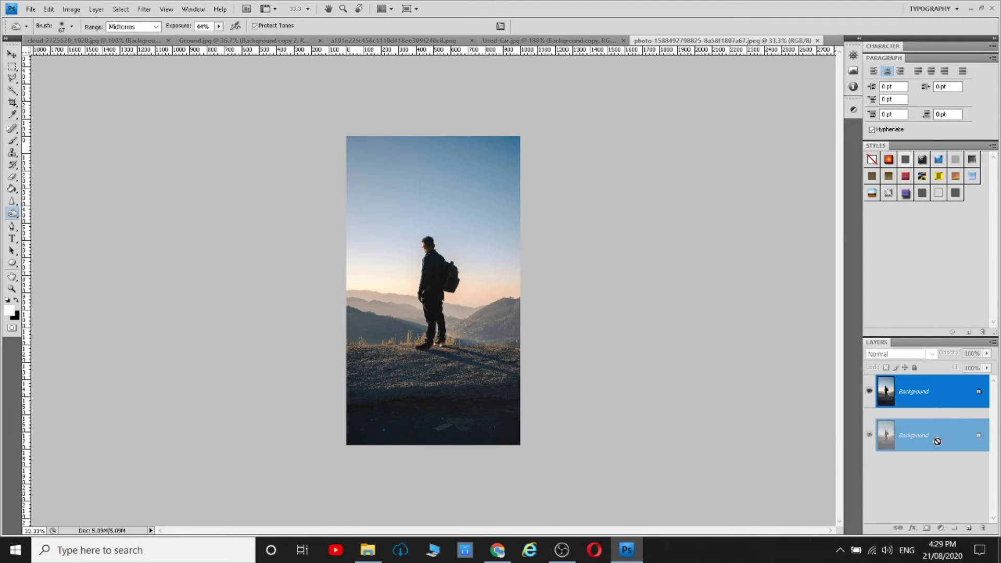
{"action": "left_click", "coordinate": [15, 179]}
{"action": "right_click", "coordinate": [402, 145]}
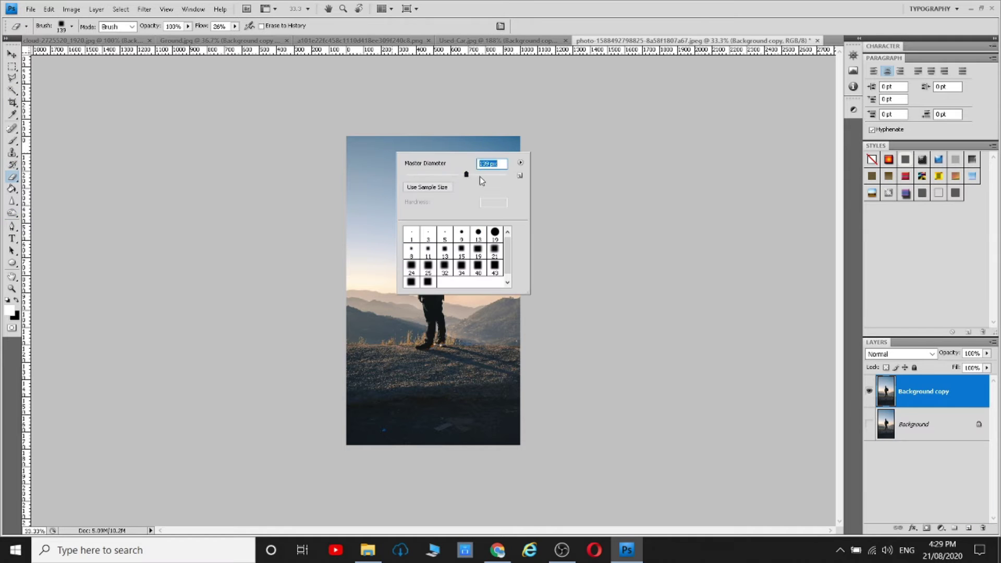
{"action": "key", "text": "Return"}
{"action": "mouse_move", "coordinate": [389, 74]}
{"action": "left_mouse_down"}
{"action": "mouse_move", "coordinate": [465, 179]}
{"action": "mouse_move", "coordinate": [580, 434]}
{"action": "mouse_move", "coordinate": [405, 380]}
{"action": "mouse_move", "coordinate": [367, 235]}
{"action": "mouse_move", "coordinate": [419, 206]}
{"action": "mouse_move", "coordinate": [447, 380]}
{"action": "left_mouse_up"}
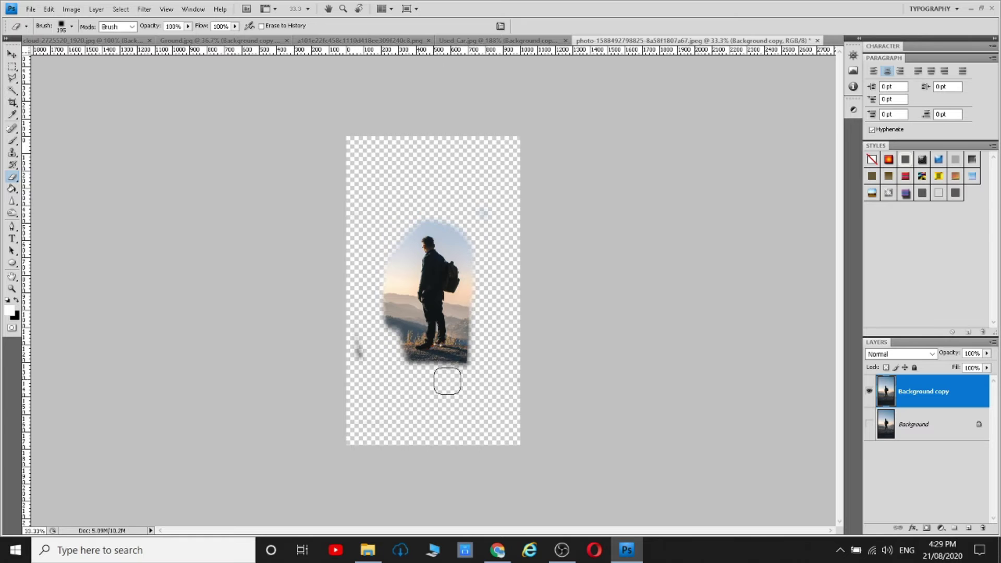
Magic Wand-select and delete the sky and mountain areas around the hiker
{"action": "key", "text": "w"}
{"action": "key", "text": "ctrl+plus"}
{"action": "left_click", "coordinate": [372, 238]}
{"action": "key", "text": "Delete"}
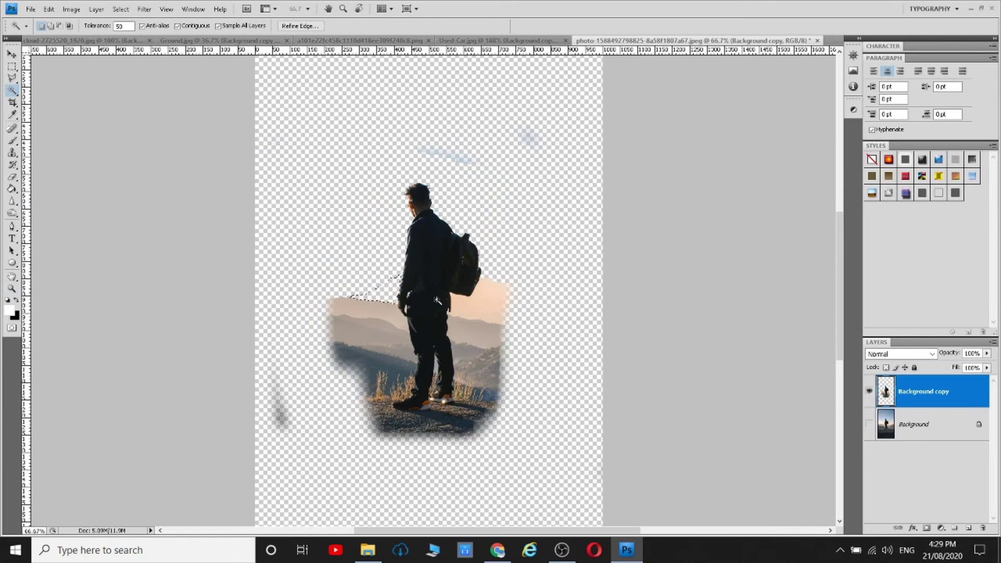
{"action": "left_click", "coordinate": [517, 313]}
{"action": "key", "text": "Delete"}
{"action": "left_click", "coordinate": [490, 376]}
{"action": "key", "text": "Delete"}
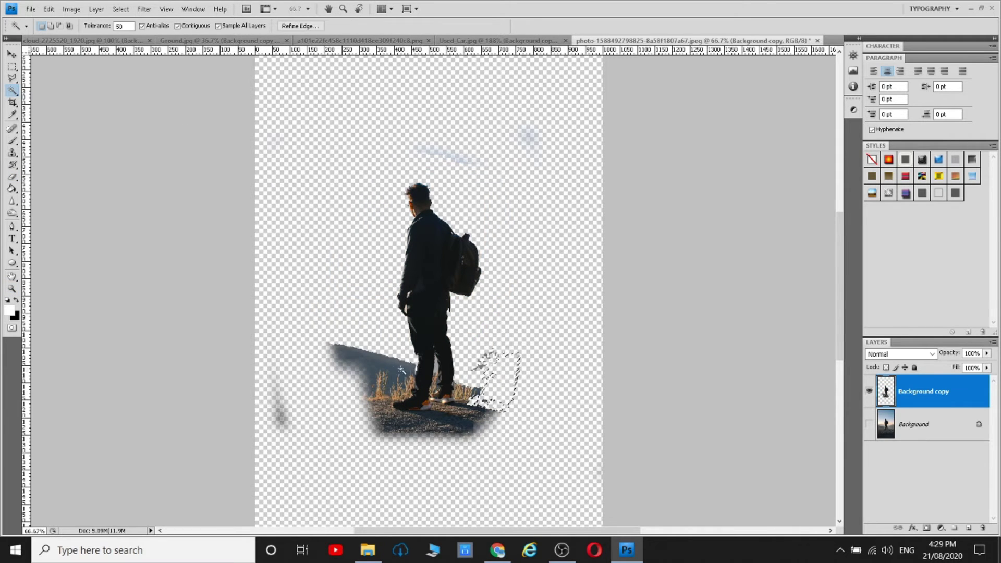
{"action": "left_click", "coordinate": [360, 365]}
{"action": "key", "text": "Delete"}
Zoom in closely on the man's feet
{"action": "left_click", "coordinate": [12, 290]}
{"action": "left_click", "coordinate": [437, 421]}
{"action": "left_click", "coordinate": [437, 420]}
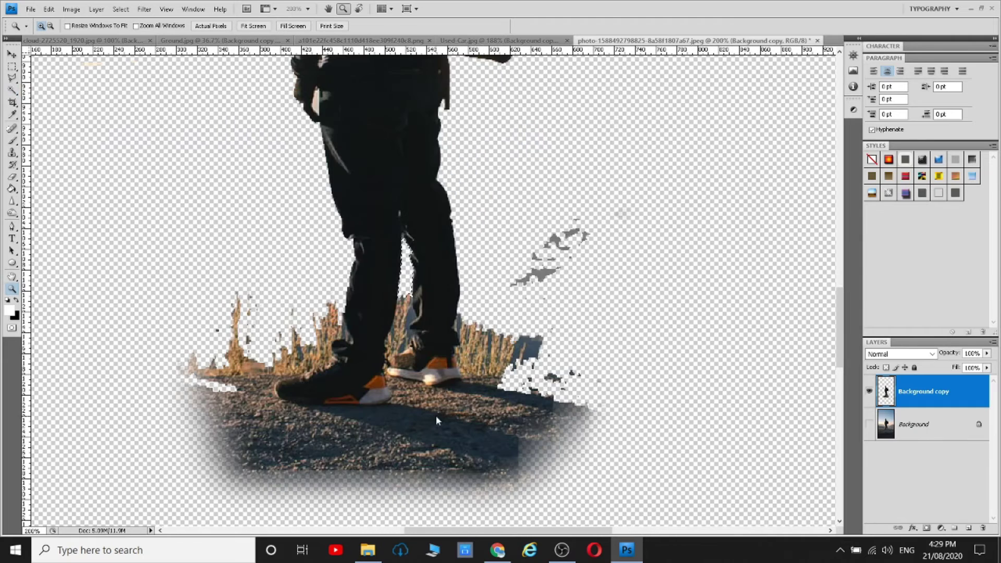
{"action": "left_click", "coordinate": [36, 135]}
Outline the leftover ground around the hiker's shoes with the Polygonal Lasso and delete it
{"action": "left_click", "coordinate": [12, 78]}
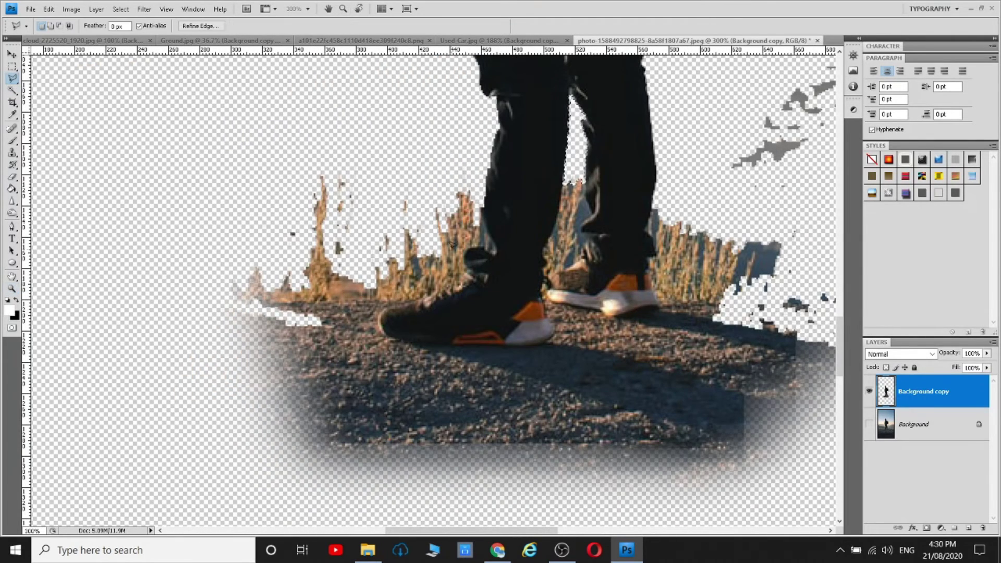
{"action": "left_click", "coordinate": [327, 118]}
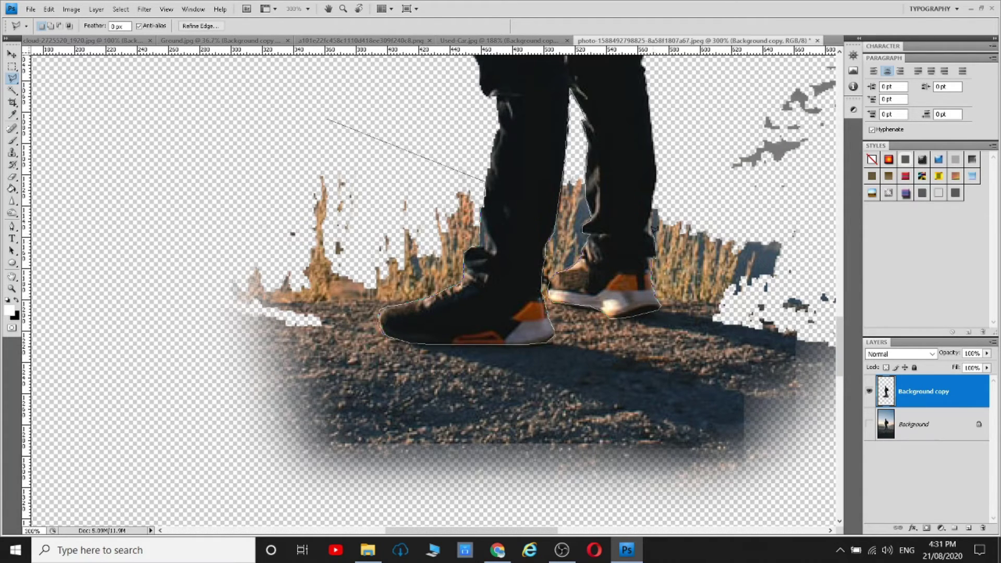
{"action": "left_click", "coordinate": [526, 145]}
{"action": "left_click", "coordinate": [816, 317]}
{"action": "left_click", "coordinate": [730, 467]}
{"action": "left_click", "coordinate": [99, 463]}
{"action": "double_click", "coordinate": [94, 190]}
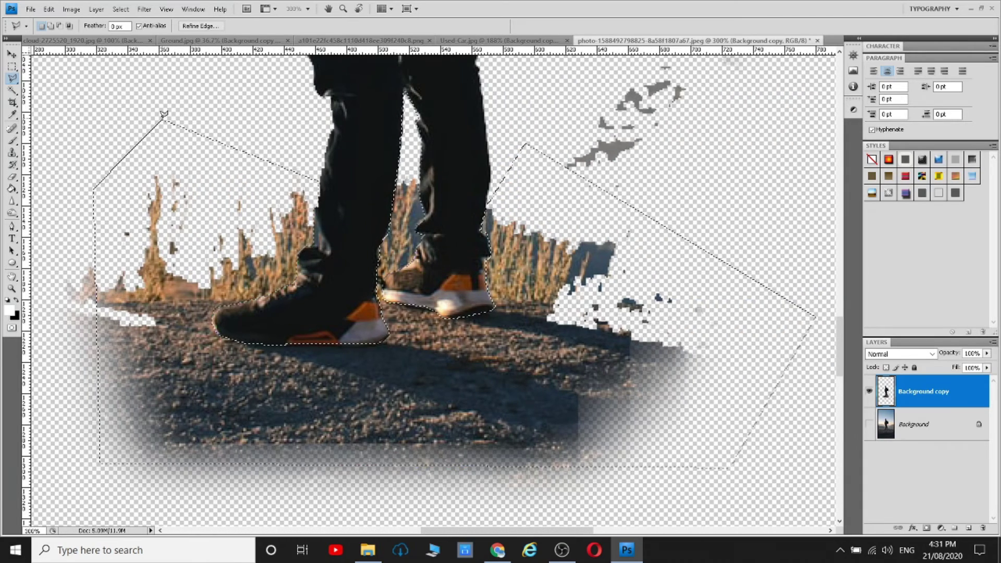
{"action": "key", "text": "Delete"}
{"action": "key", "text": "ctrl+d"}
{"action": "key", "text": "ctrl+0"}
Erase the leftover smudges and shadow around the man
{"action": "key", "text": "w"}
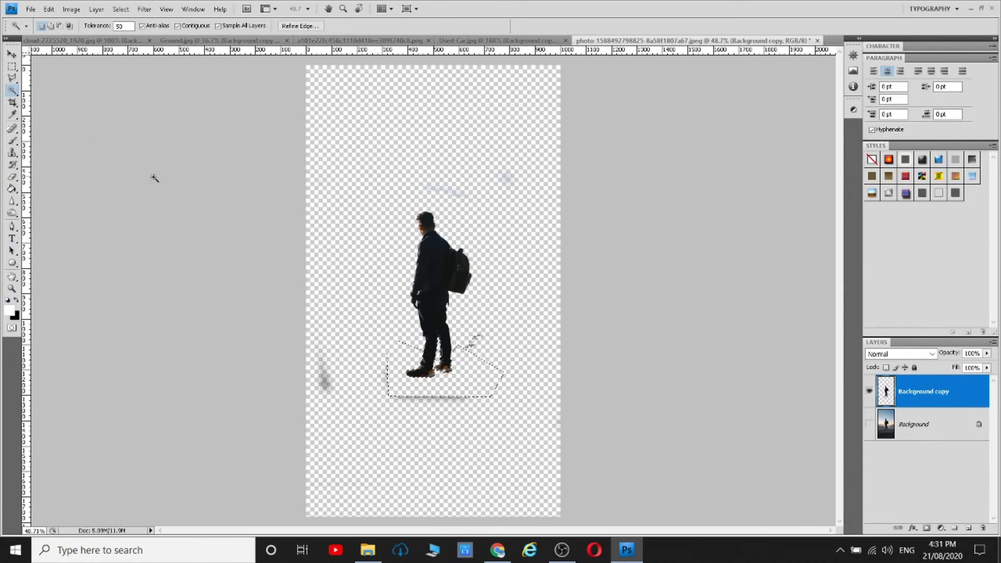
{"action": "left_click", "coordinate": [12, 176]}
{"action": "mouse_move", "coordinate": [324, 257]}
{"action": "left_mouse_down"}
{"action": "mouse_move", "coordinate": [368, 398]}
{"action": "mouse_move", "coordinate": [473, 331]}
{"action": "mouse_move", "coordinate": [395, 167]}
{"action": "left_mouse_up"}
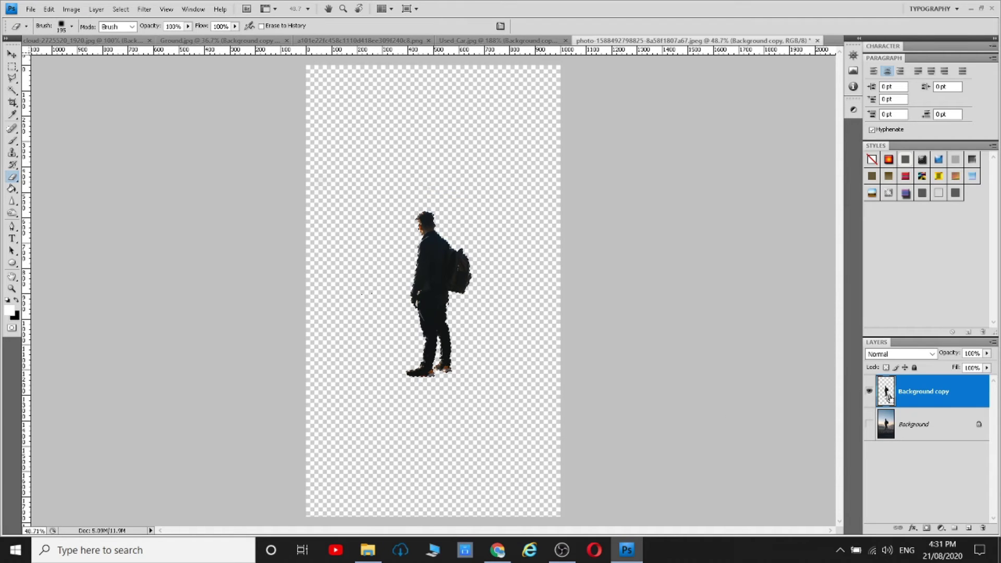
{"action": "key", "text": "v"}
{"action": "key", "text": "w"}
{"action": "key", "text": "e"}
{"action": "key", "text": "w"}
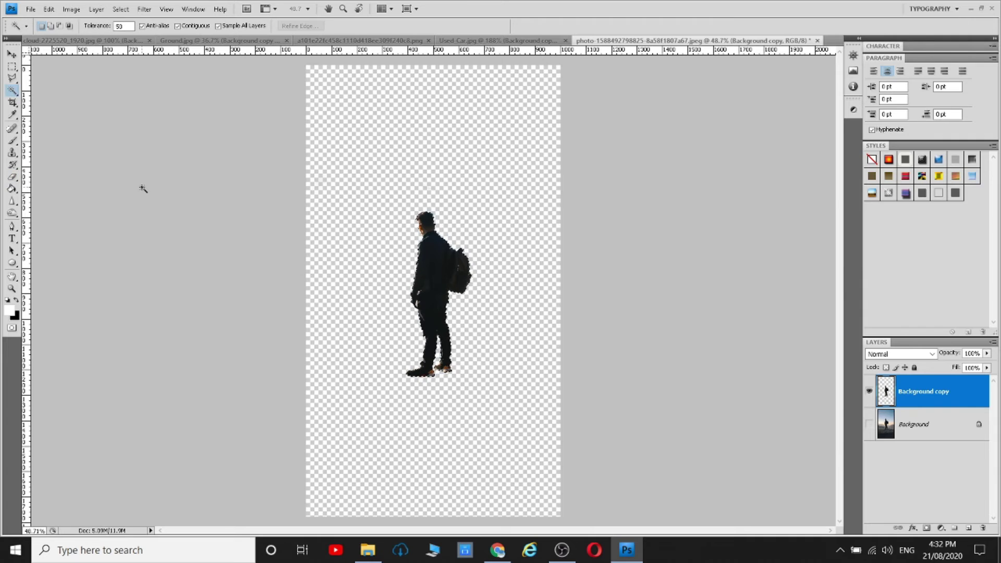
Bring the man into Ground.jpg as the top layer, standing on the car roof
{"action": "key", "text": "v"}
{"action": "left_click_drag", "start_coordinate": [393, 223], "coordinate": [459, 322]}
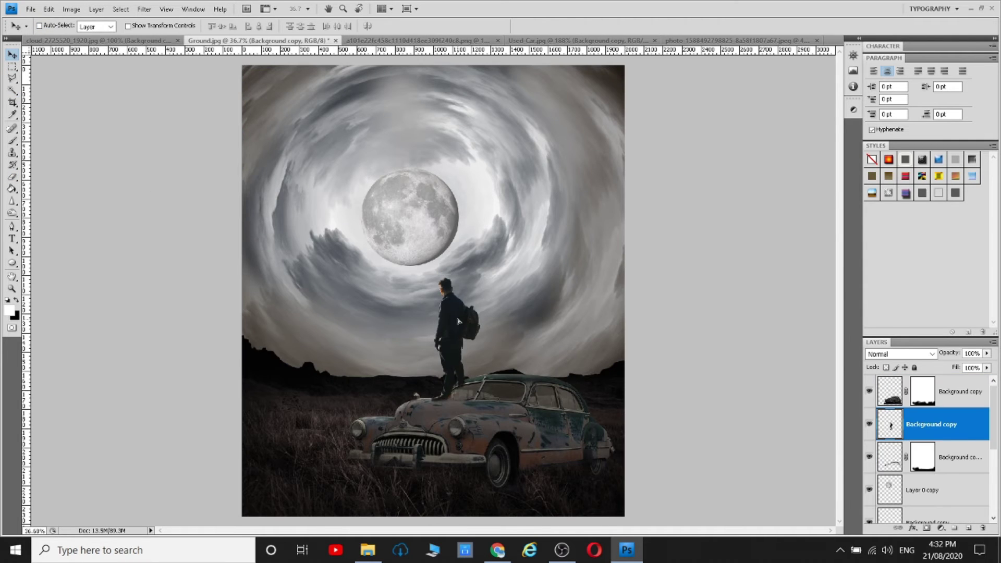
{"action": "key", "text": "ctrl+]"}
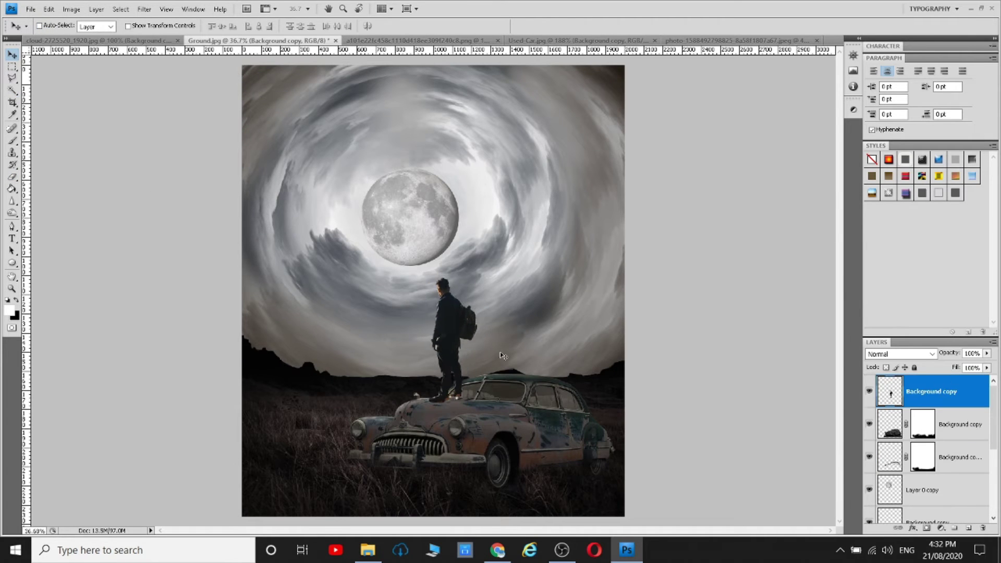
{"action": "mouse_move", "coordinate": [500, 354]}
{"action": "left_mouse_down"}
{"action": "mouse_move", "coordinate": [532, 320]}
{"action": "mouse_move", "coordinate": [462, 348]}
{"action": "mouse_move", "coordinate": [450, 341]}
{"action": "left_mouse_up"}
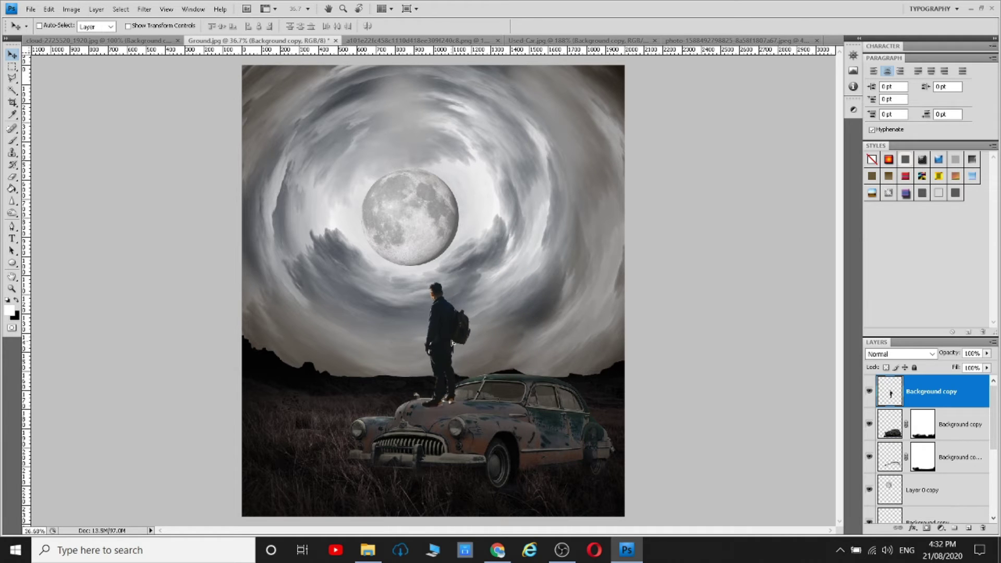
Lower the man's Saturation and set Lightness to +5 in Hue/Saturation, then add empty Layer 2
{"action": "left_click", "coordinate": [72, 9]}
{"action": "mouse_move", "coordinate": [96, 108]}
{"action": "left_click", "coordinate": [245, 109]}
{"action": "mouse_move", "coordinate": [631, 209]}
{"action": "left_mouse_down"}
{"action": "mouse_move", "coordinate": [606, 180]}
{"action": "mouse_move", "coordinate": [598, 149]}
{"action": "left_mouse_up"}
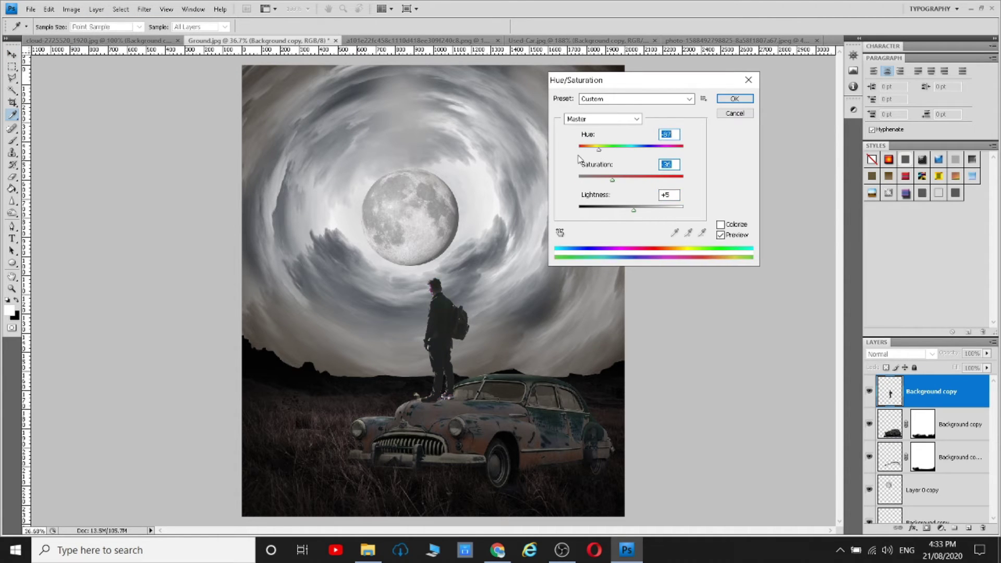
{"action": "left_click", "coordinate": [734, 99]}
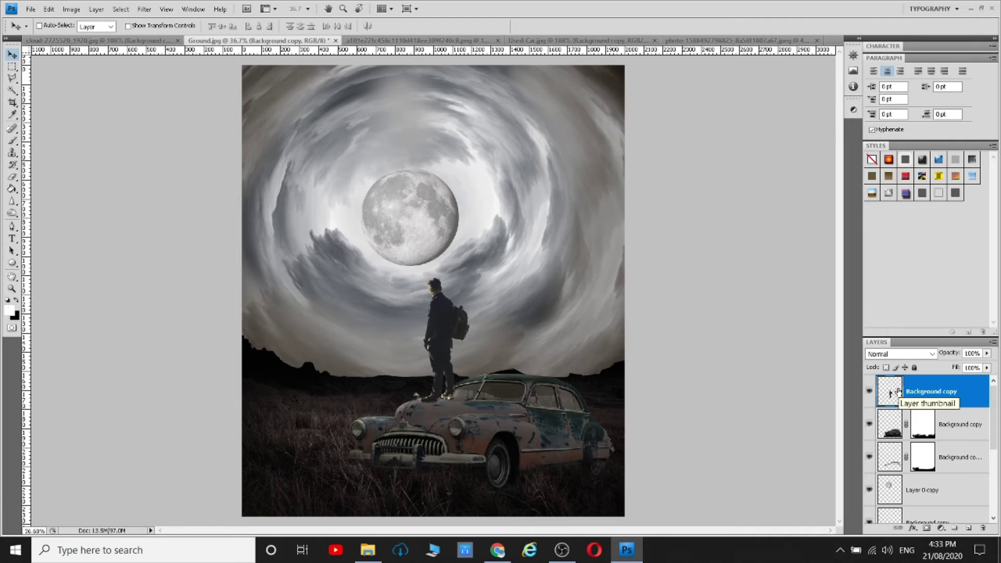
{"action": "left_click", "coordinate": [969, 529]}
Paint a trial headlight glow at full brush flow, then undo it
{"action": "key", "text": "b"}
{"action": "left_click", "coordinate": [278, 27]}
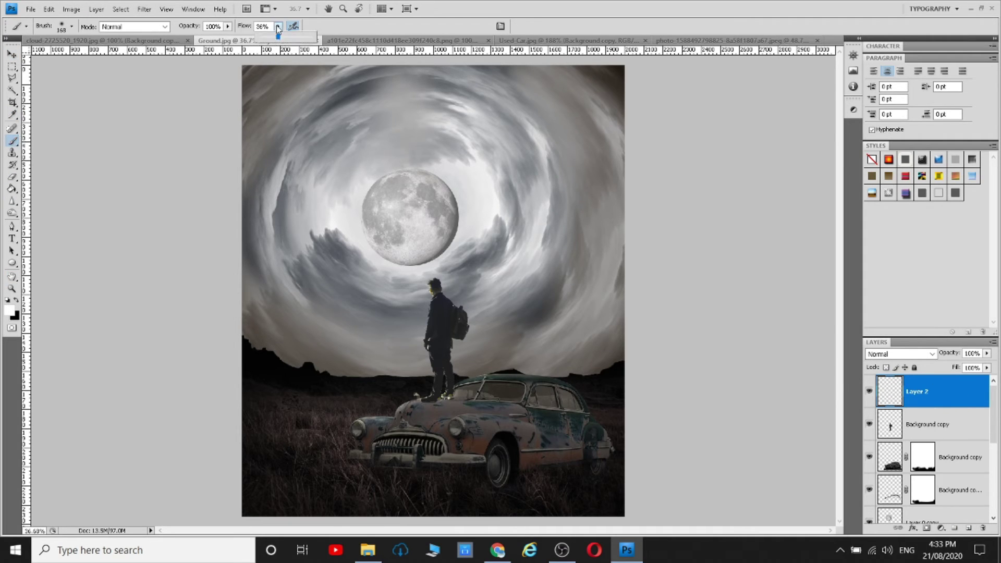
{"action": "left_click", "coordinate": [456, 427]}
{"action": "left_click", "coordinate": [355, 428]}
{"action": "left_click", "coordinate": [900, 354]}
{"action": "left_click", "coordinate": [898, 203]}
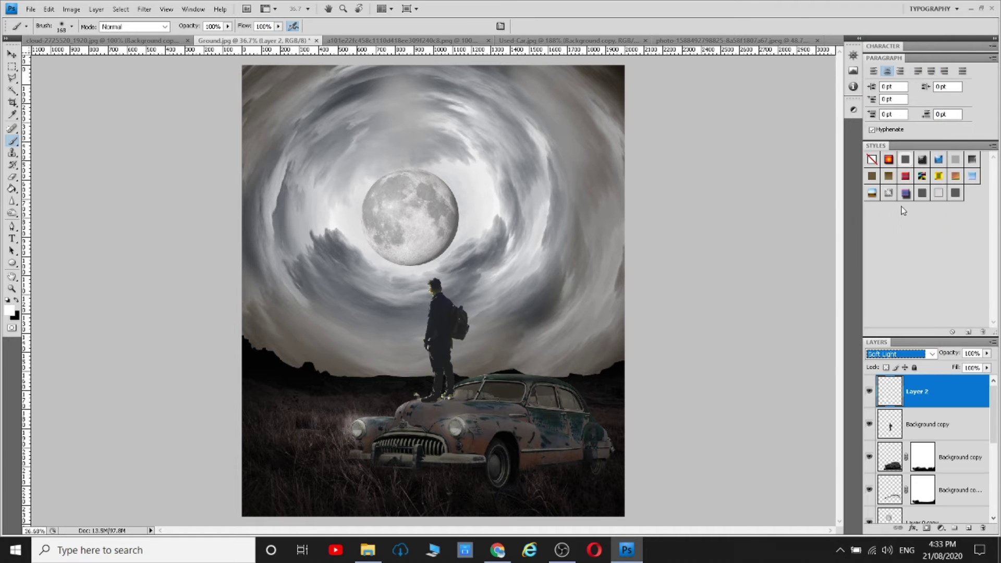
{"action": "key", "text": "ctrl+alt+z"}
{"action": "key", "text": "ctrl+alt+z"}
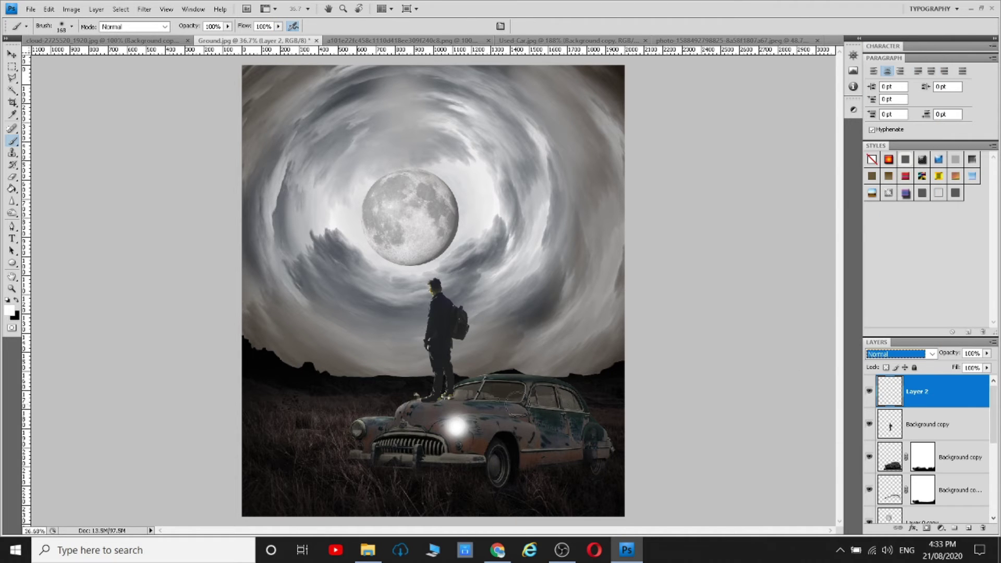
Paint a white glow on the left headlight and blend Layer 2 as Overlay
{"action": "right_click", "coordinate": [441, 417]}
{"action": "left_click", "coordinate": [358, 428]}
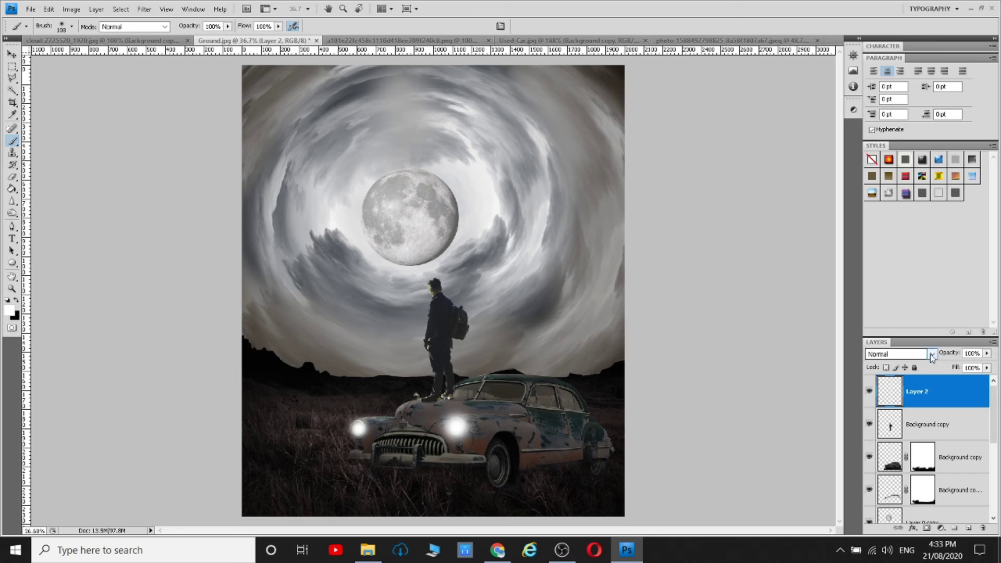
{"action": "left_click", "coordinate": [932, 356]}
{"action": "left_click", "coordinate": [908, 215]}
{"action": "left_click", "coordinate": [913, 356]}
{"action": "left_click", "coordinate": [898, 197]}
{"action": "left_click", "coordinate": [916, 356]}
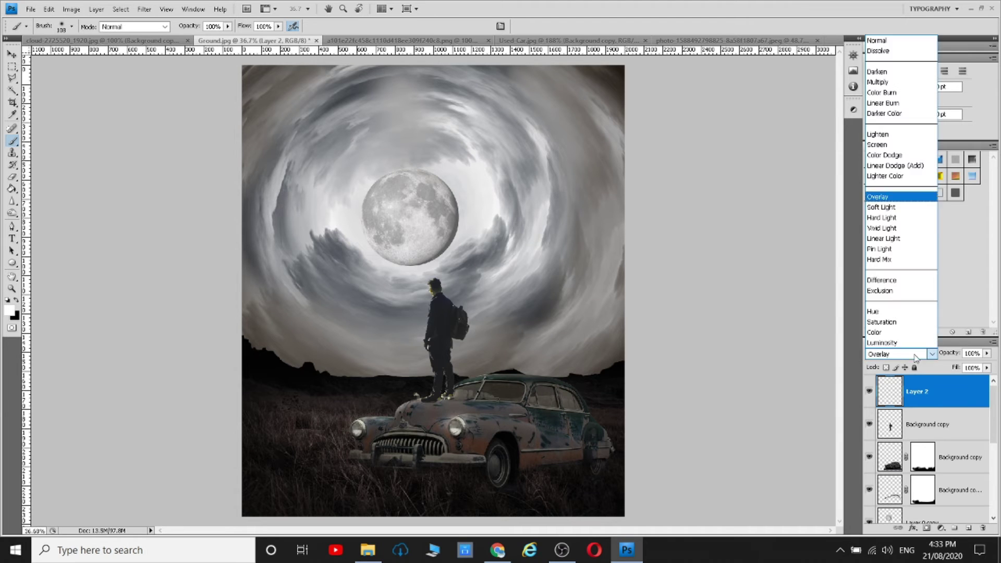
{"action": "left_click", "coordinate": [881, 197]}
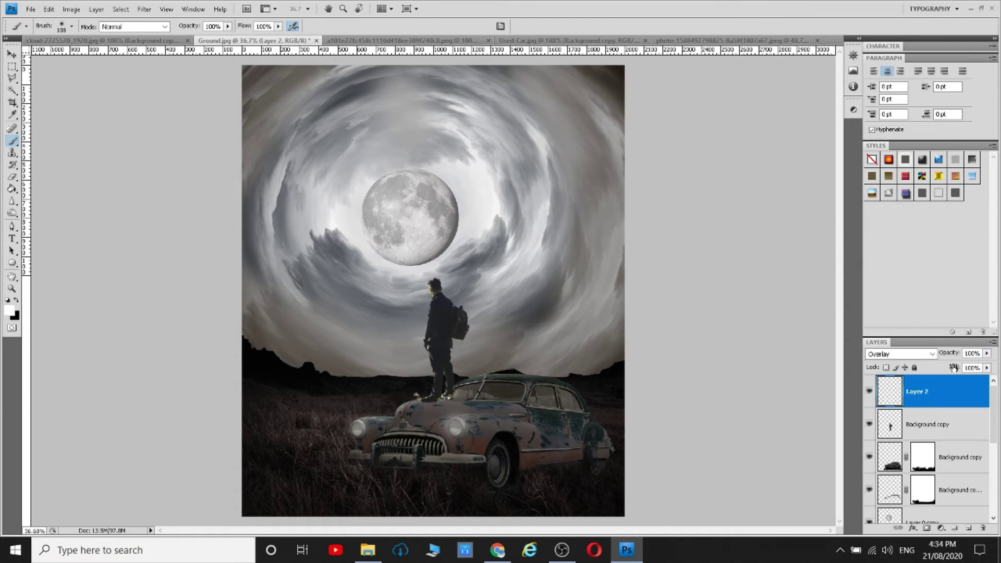
Enlarge the brush to 86 px and paint glow on the headlights
{"action": "right_click", "coordinate": [425, 312]}
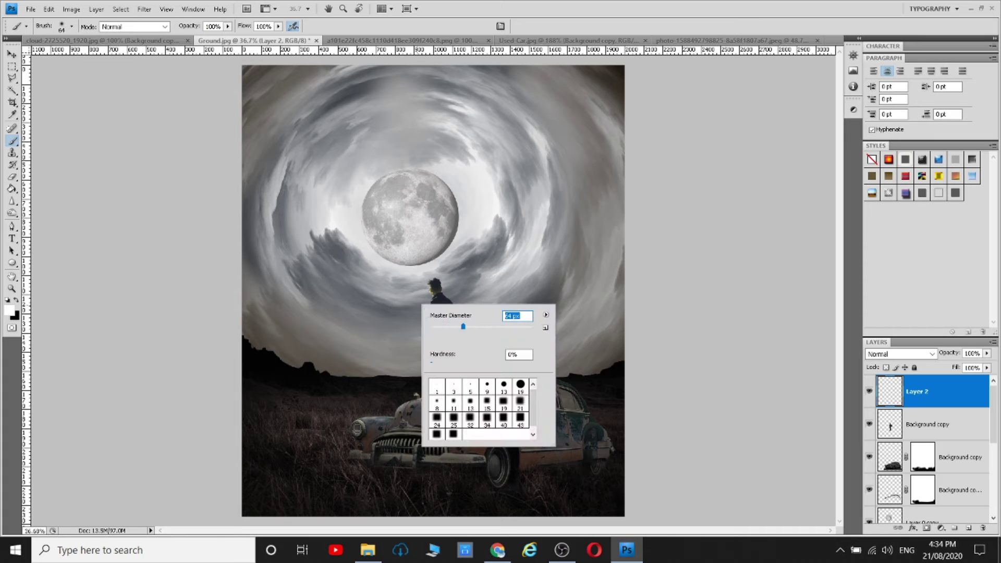
{"action": "left_click", "coordinate": [358, 428]}
{"action": "right_click", "coordinate": [445, 391]}
{"action": "left_click_drag", "start_coordinate": [485, 413], "coordinate": [499, 413]}
{"action": "key", "text": "Return"}
{"action": "left_click", "coordinate": [456, 428]}
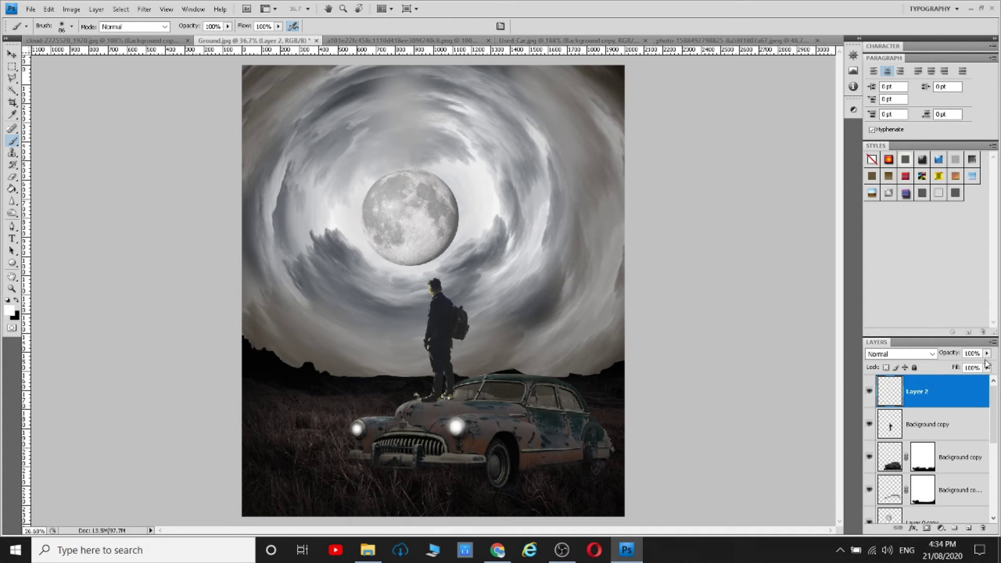
Compare Multiply, Hard Mix, Soft Light and Overlay for the glow layer, settling on Overlay
{"action": "left_click", "coordinate": [918, 354]}
{"action": "left_click", "coordinate": [886, 207]}
{"action": "left_click", "coordinate": [917, 354]}
{"action": "left_click", "coordinate": [886, 81]}
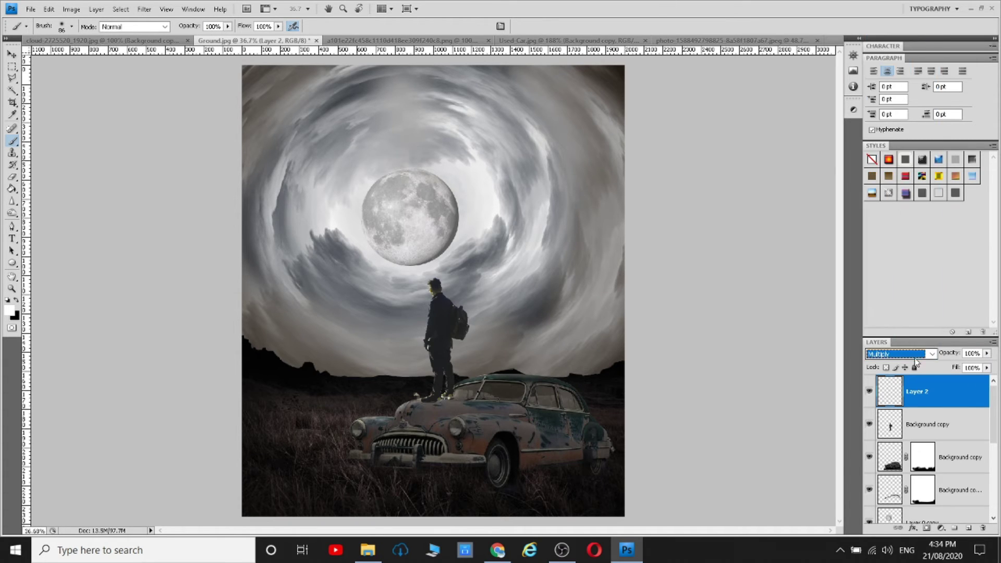
{"action": "left_click", "coordinate": [916, 354]}
{"action": "left_click", "coordinate": [887, 259]}
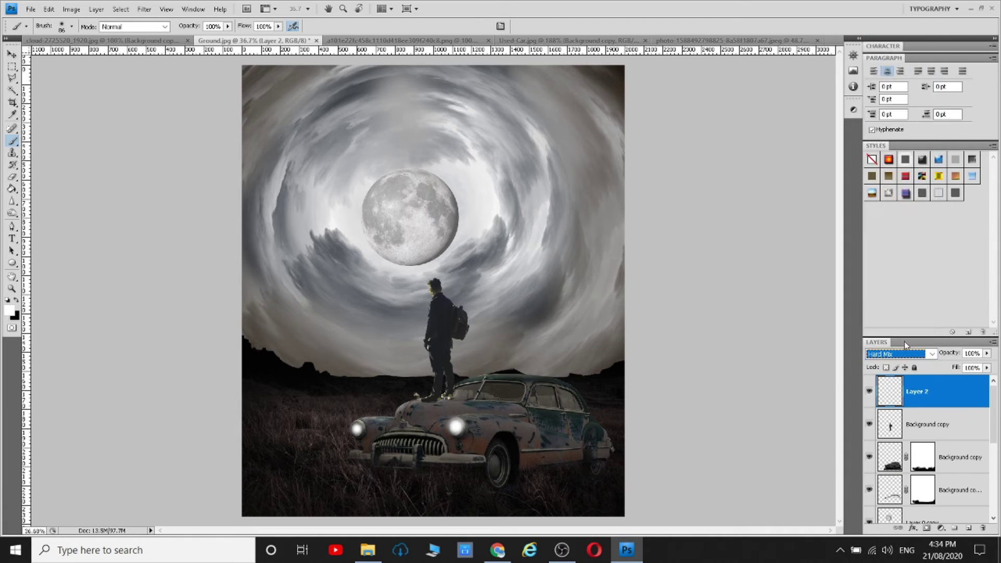
{"action": "left_click", "coordinate": [907, 354]}
{"action": "left_click", "coordinate": [887, 196]}
{"action": "left_click", "coordinate": [918, 355]}
{"action": "left_click", "coordinate": [887, 207]}
{"action": "left_click", "coordinate": [918, 354]}
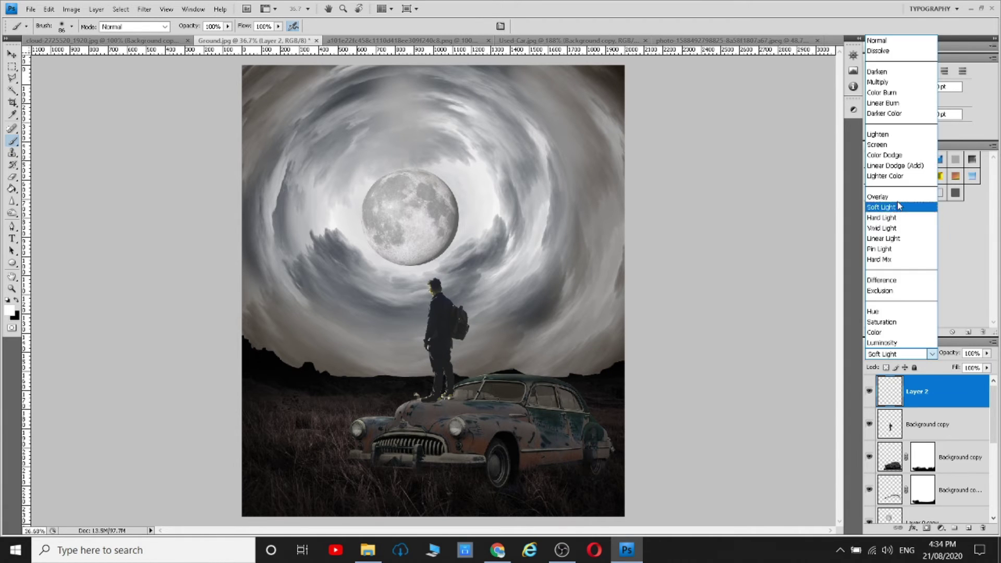
{"action": "left_click", "coordinate": [894, 198]}
Add Layer 3 with extra white glow on the left headlight at 52% opacity
{"action": "left_click", "coordinate": [967, 528]}
{"action": "left_click", "coordinate": [358, 428]}
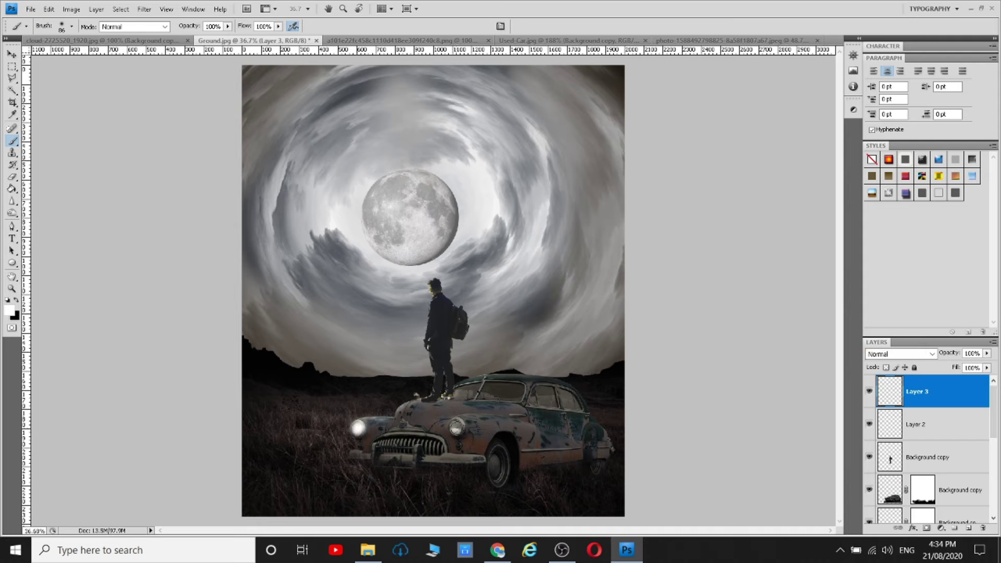
{"action": "left_click_drag", "start_coordinate": [987, 353], "coordinate": [971, 365]}
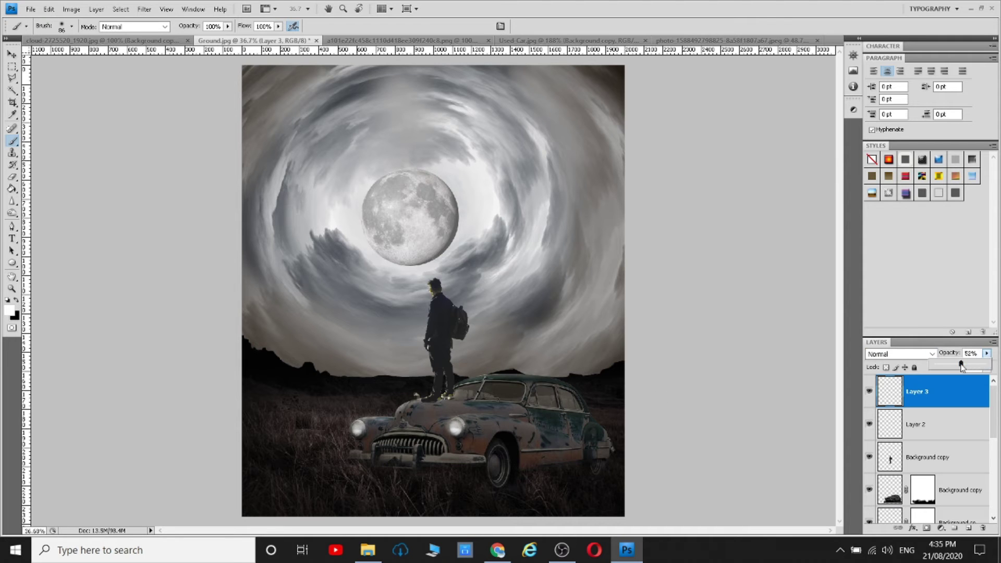
On a new layer, paint bright white glow on both headlights blended as Soft Light
{"action": "key", "text": "ctrl+shift+alt+n"}
{"action": "right_click", "coordinate": [447, 262]}
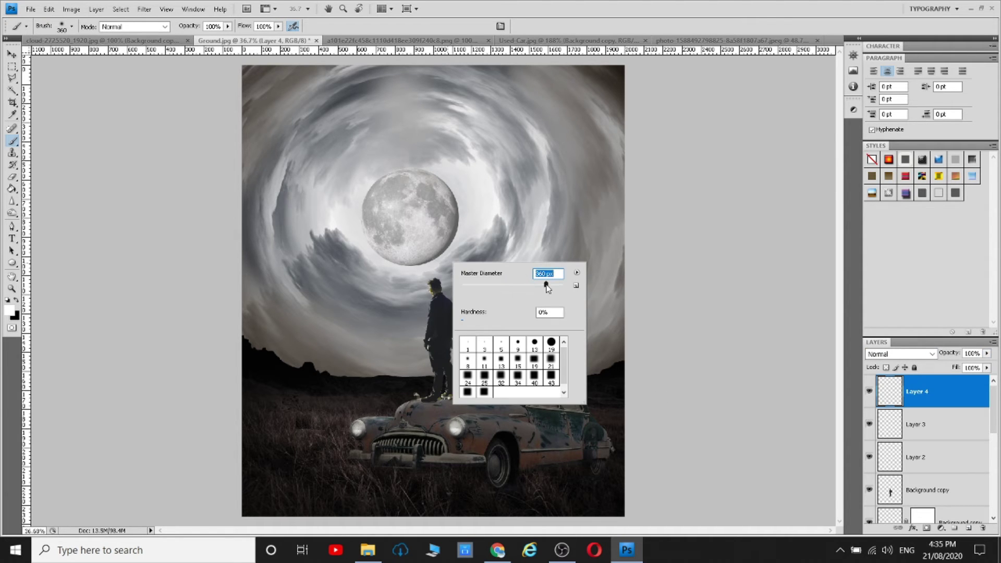
{"action": "left_click", "coordinate": [360, 426]}
{"action": "left_click", "coordinate": [455, 427]}
{"action": "left_click", "coordinate": [899, 354]}
{"action": "left_click", "coordinate": [897, 204]}
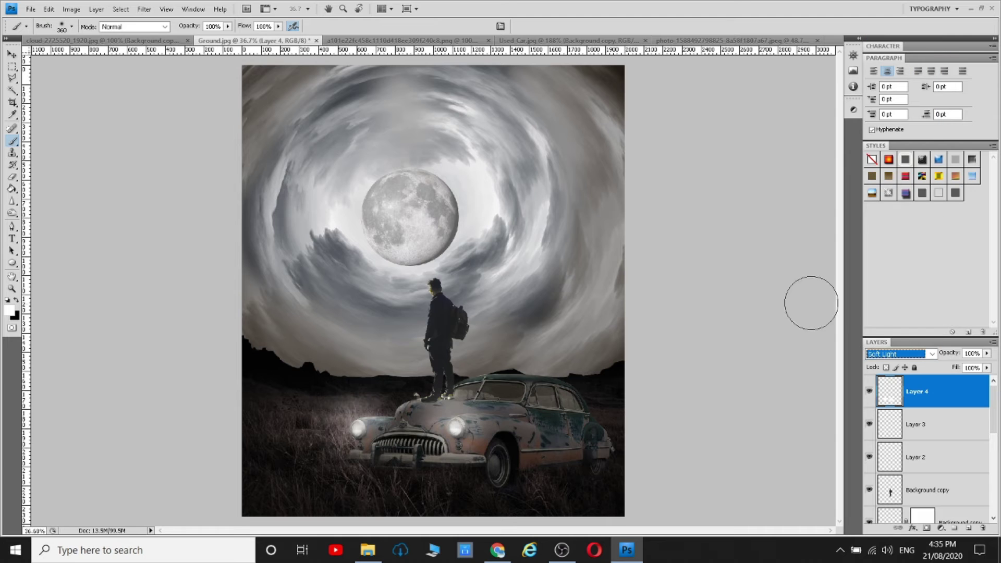
Set the brush to 1242 px and paint Soft Light brightness over the car front
{"action": "right_click", "coordinate": [524, 396]}
{"action": "type", "text": "1242"}
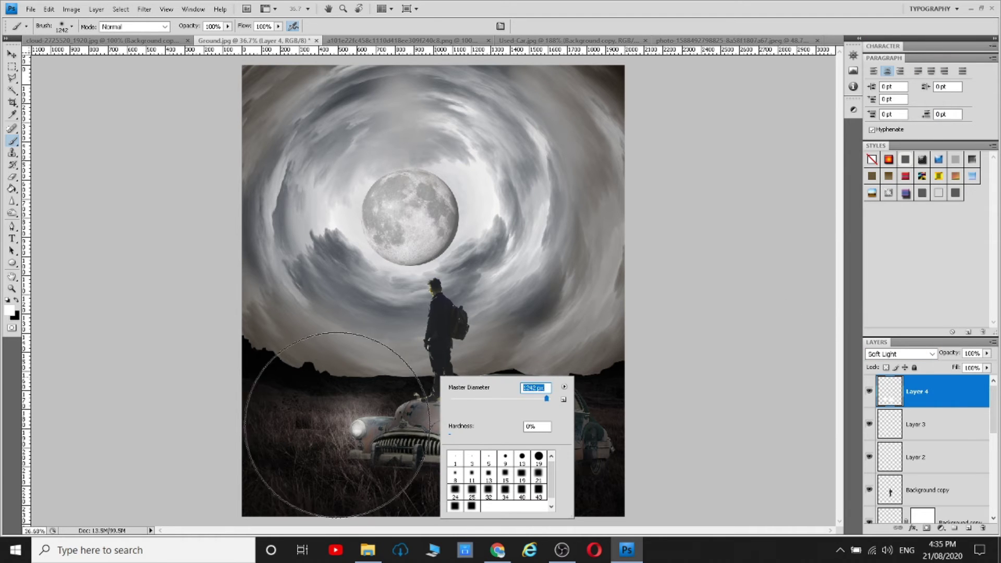
{"action": "left_click_drag", "start_coordinate": [396, 444], "coordinate": [522, 438]}
{"action": "left_click", "coordinate": [900, 354]}
{"action": "left_click", "coordinate": [903, 217]}
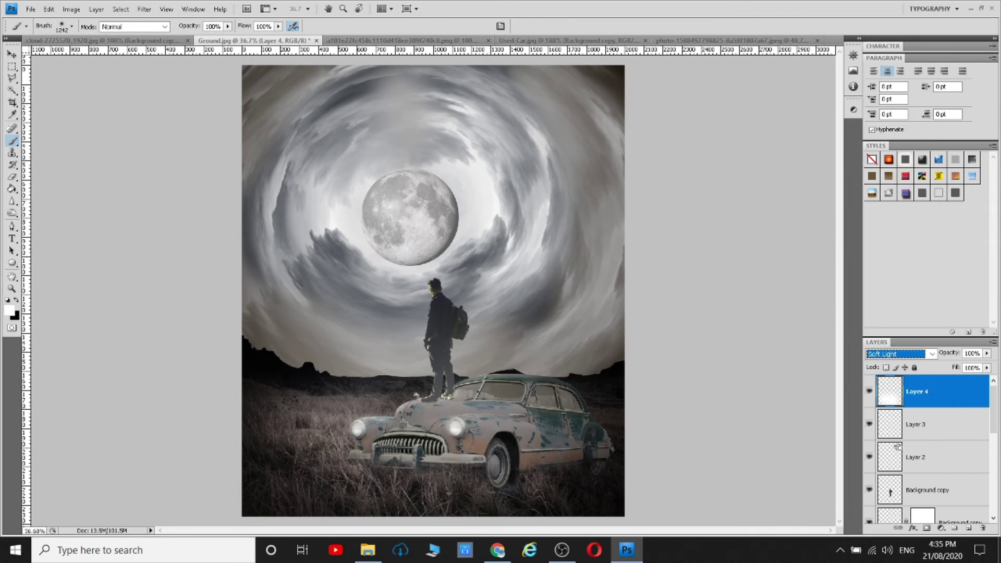
Paint a large white glow over the car front on new Layer 5, blended Soft Light
{"action": "left_click", "coordinate": [968, 528]}
{"action": "left_click", "coordinate": [448, 425]}
{"action": "left_click", "coordinate": [365, 428]}
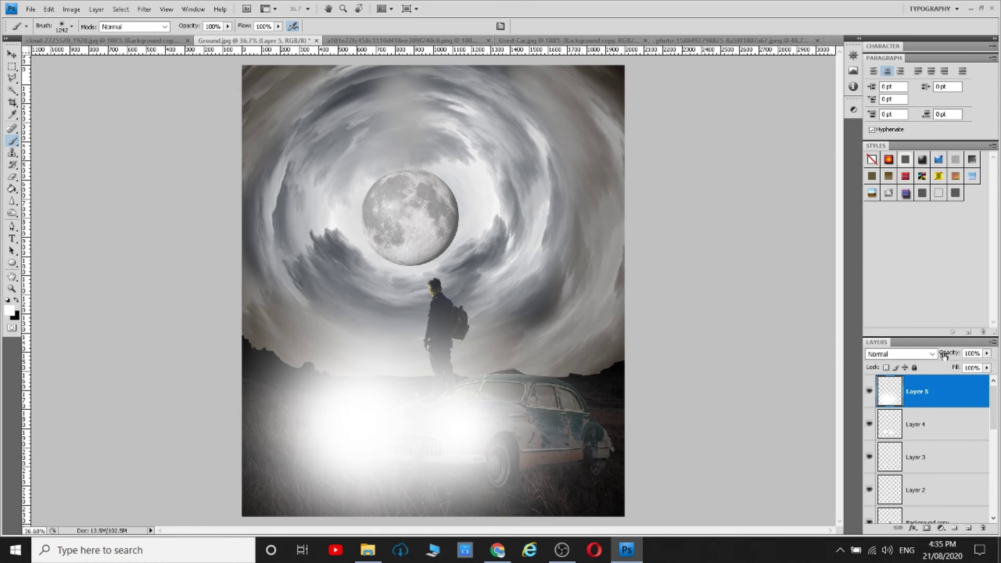
{"action": "left_click", "coordinate": [900, 354]}
{"action": "left_click", "coordinate": [917, 200]}
Lower Layer 4's opacity to 45%
{"action": "left_click", "coordinate": [987, 353]}
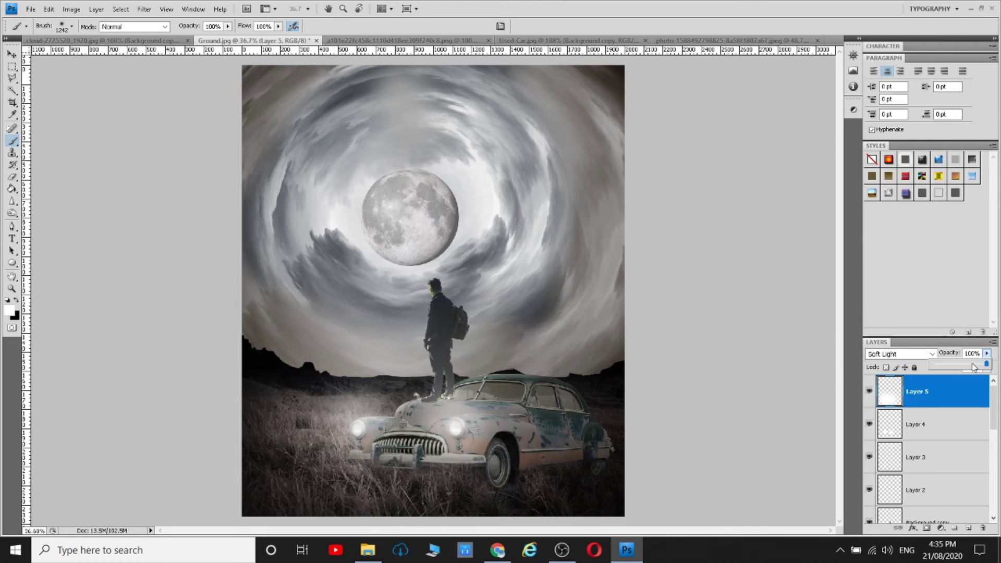
{"action": "key", "text": "alt+bracketleft"}
{"action": "left_click_drag", "start_coordinate": [984, 363], "coordinate": [958, 364]}
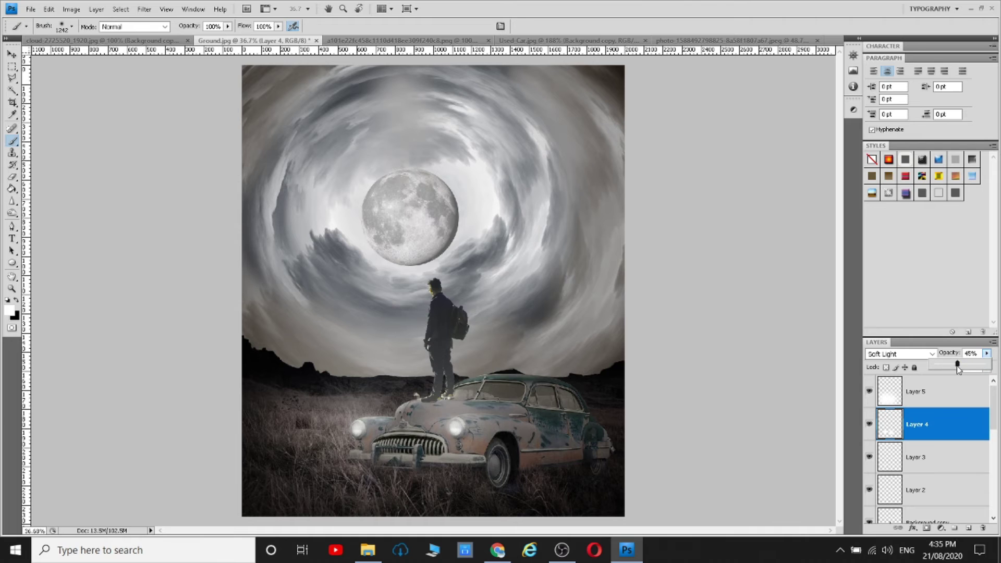
With a 504 px brush, paint Soft Light glow on new Layer 6 over grass and car front, 54% opacity
{"action": "right_click", "coordinate": [635, 375]}
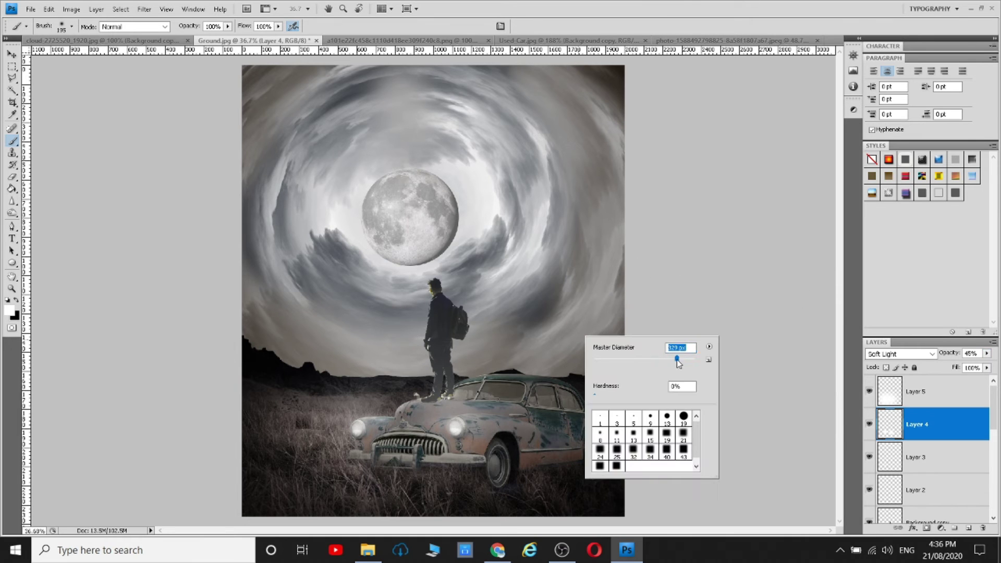
{"action": "left_click_drag", "start_coordinate": [678, 360], "coordinate": [688, 360]}
{"action": "left_click", "coordinate": [969, 529]}
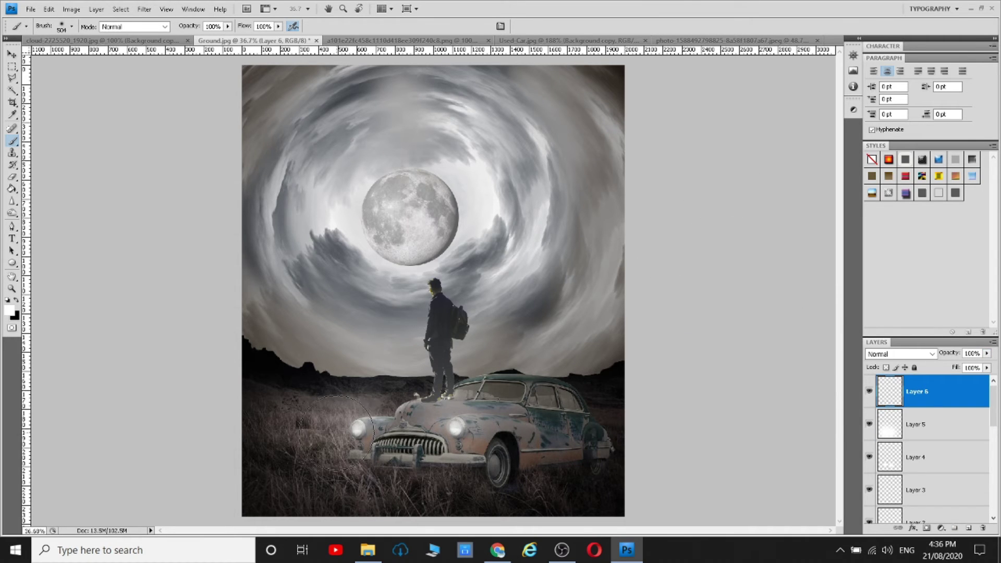
{"action": "left_click_drag", "start_coordinate": [300, 447], "coordinate": [259, 458]}
{"action": "mouse_move", "coordinate": [342, 458]}
{"action": "left_mouse_down"}
{"action": "mouse_move", "coordinate": [458, 462]}
{"action": "mouse_move", "coordinate": [268, 496]}
{"action": "mouse_move", "coordinate": [250, 485]}
{"action": "left_mouse_up"}
{"action": "left_click", "coordinate": [900, 354]}
{"action": "left_click", "coordinate": [893, 207]}
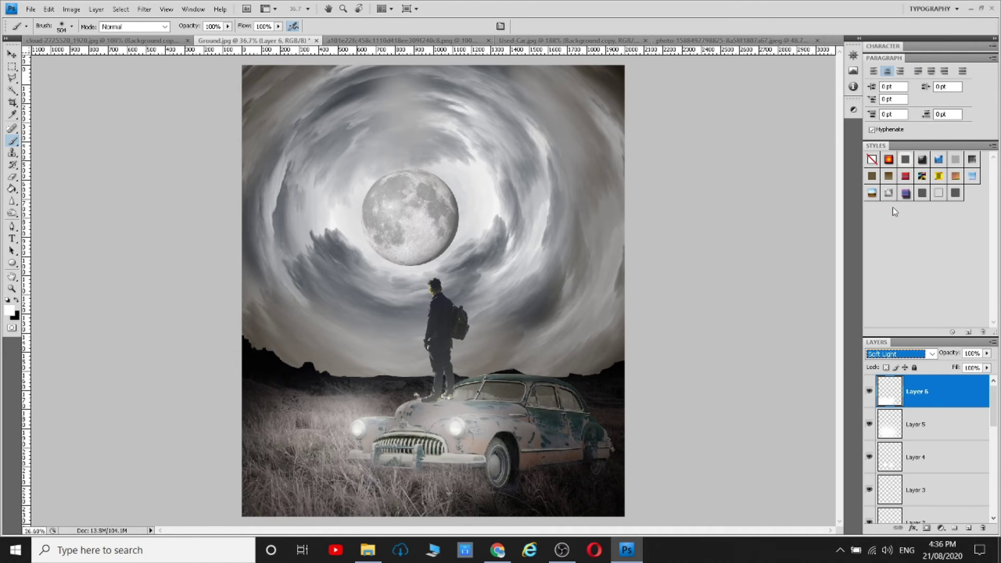
{"action": "left_click_drag", "start_coordinate": [987, 354], "coordinate": [950, 369]}
Switch to the Eraser with flow lowered to about 20%
{"action": "left_click", "coordinate": [12, 176]}
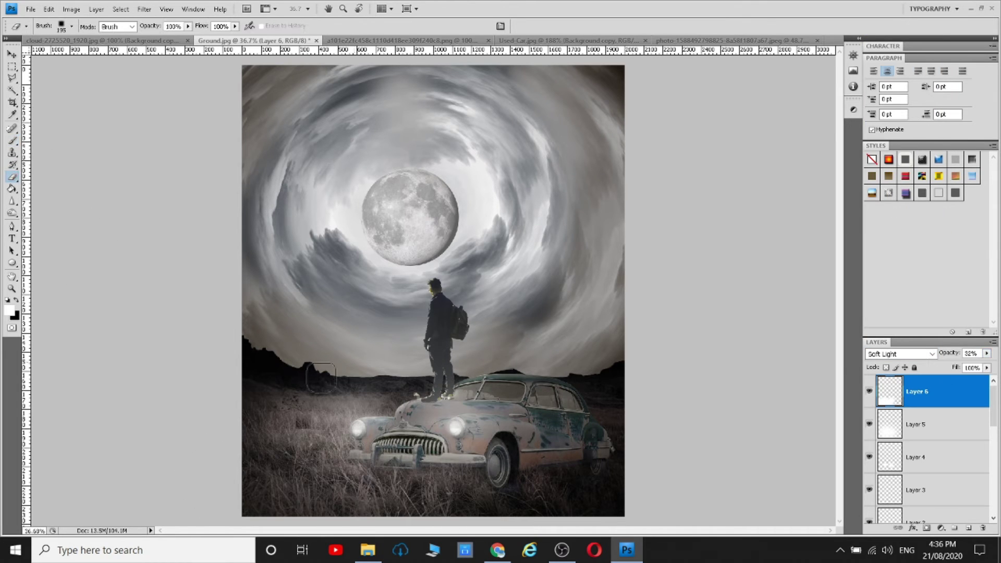
{"action": "left_click", "coordinate": [934, 425]}
{"action": "left_click", "coordinate": [933, 391]}
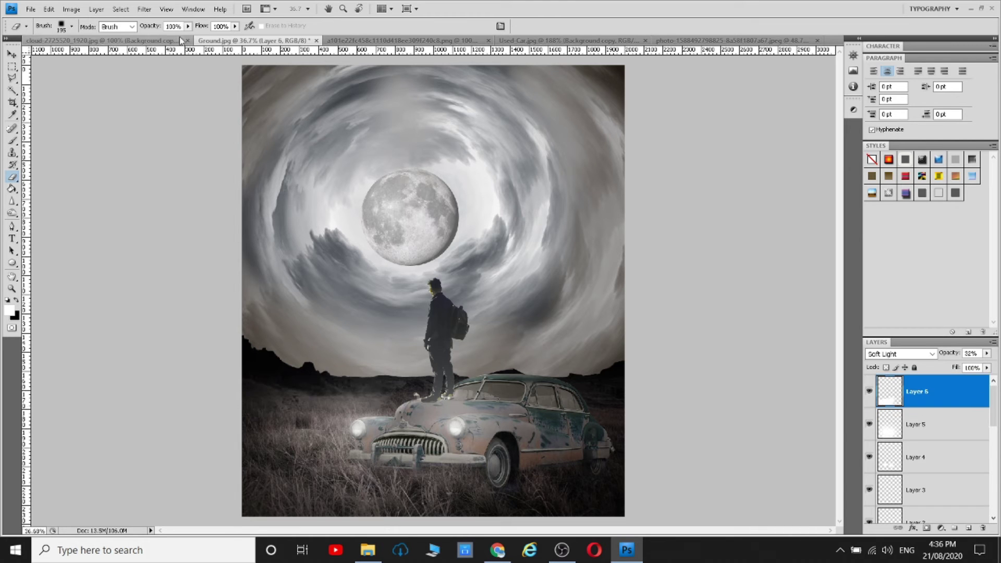
{"action": "left_click", "coordinate": [235, 27]}
{"action": "left_click_drag", "start_coordinate": [214, 38], "coordinate": [191, 38]}
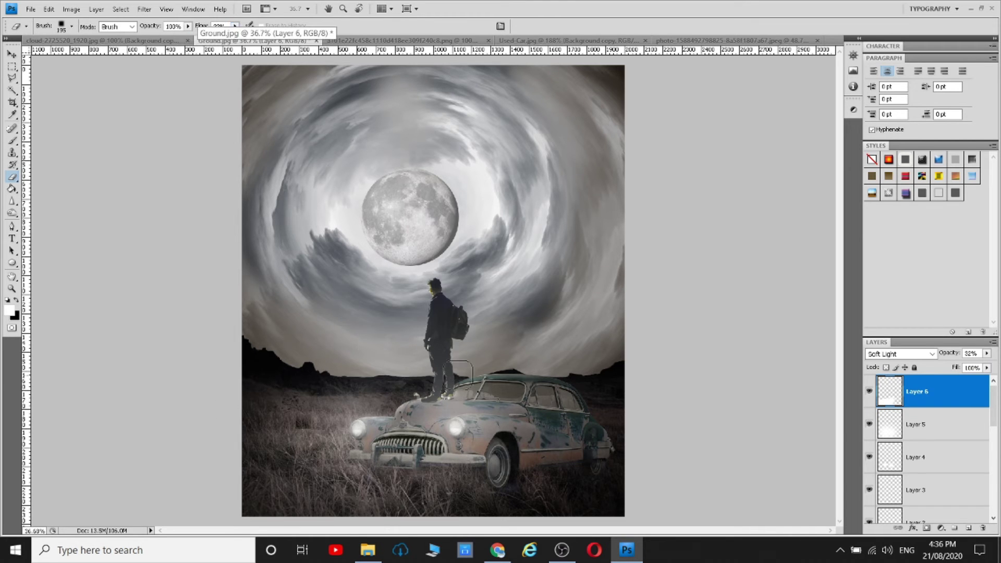
Erase Layer 5's glow from the horizon, hood and car body
{"action": "left_click", "coordinate": [918, 428]}
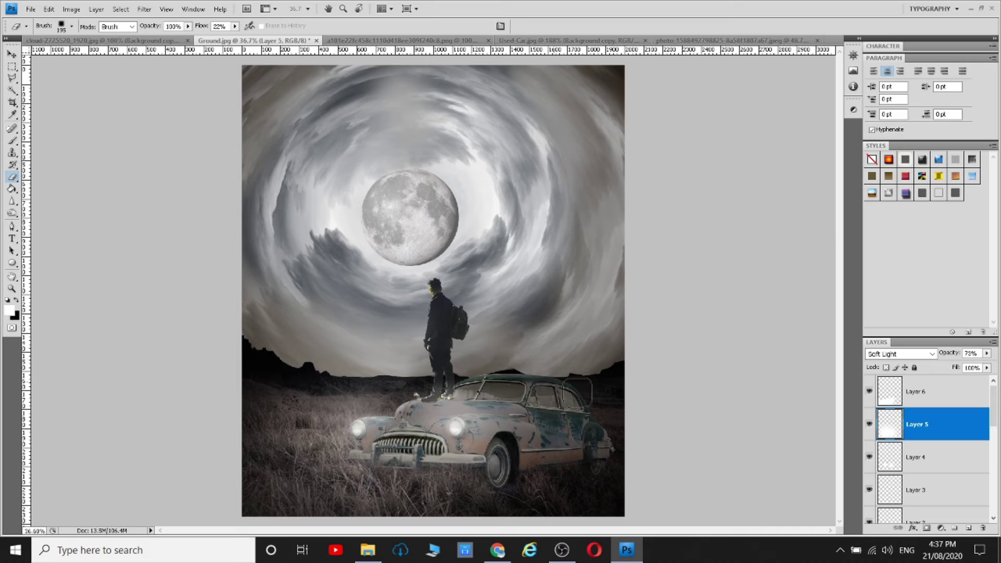
{"action": "mouse_move", "coordinate": [285, 386]}
{"action": "left_mouse_down"}
{"action": "mouse_move", "coordinate": [458, 399]}
{"action": "mouse_move", "coordinate": [412, 419]}
{"action": "mouse_move", "coordinate": [362, 499]}
{"action": "mouse_move", "coordinate": [409, 438]}
{"action": "left_mouse_up"}
{"action": "left_click_drag", "start_coordinate": [486, 411], "coordinate": [348, 499]}
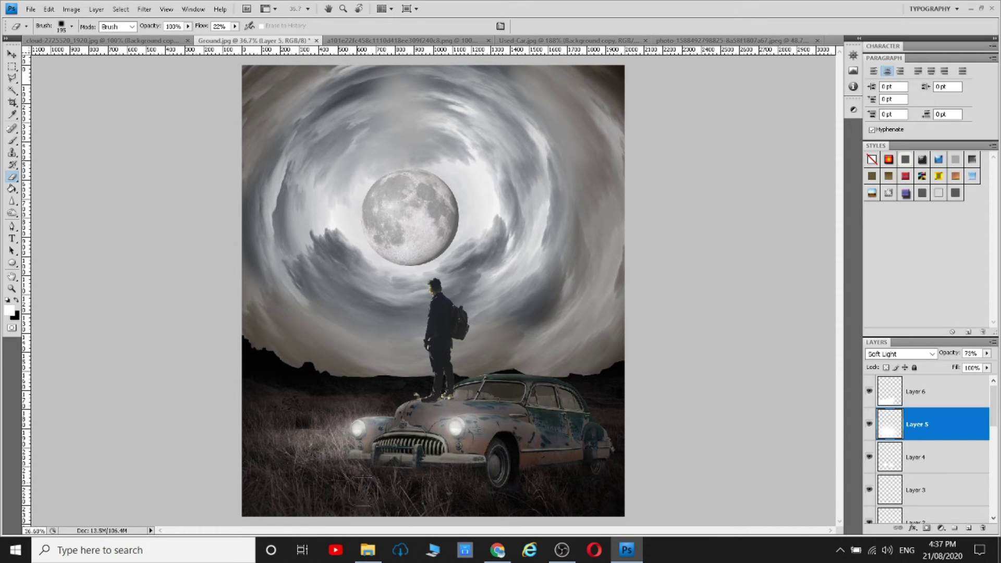
Erase some of Layer 4's glow on the car, then add a new layer above Layer 6
{"action": "left_click", "coordinate": [939, 392]}
{"action": "left_click", "coordinate": [955, 430]}
{"action": "left_click", "coordinate": [955, 459]}
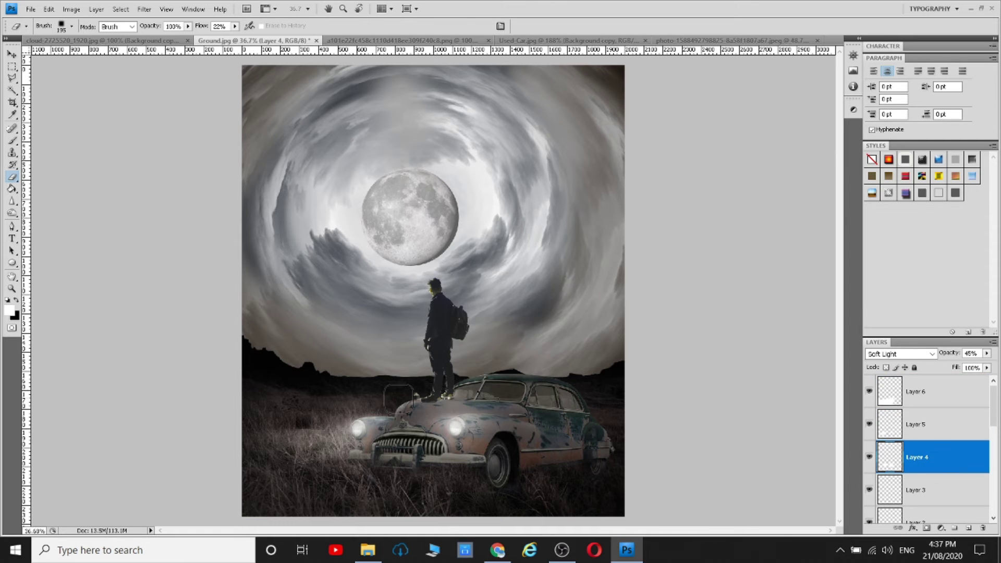
{"action": "mouse_move", "coordinate": [399, 398]}
{"action": "left_mouse_down"}
{"action": "mouse_move", "coordinate": [435, 427]}
{"action": "mouse_move", "coordinate": [386, 459]}
{"action": "left_mouse_up"}
{"action": "left_click", "coordinate": [964, 391]}
{"action": "left_click", "coordinate": [969, 527]}
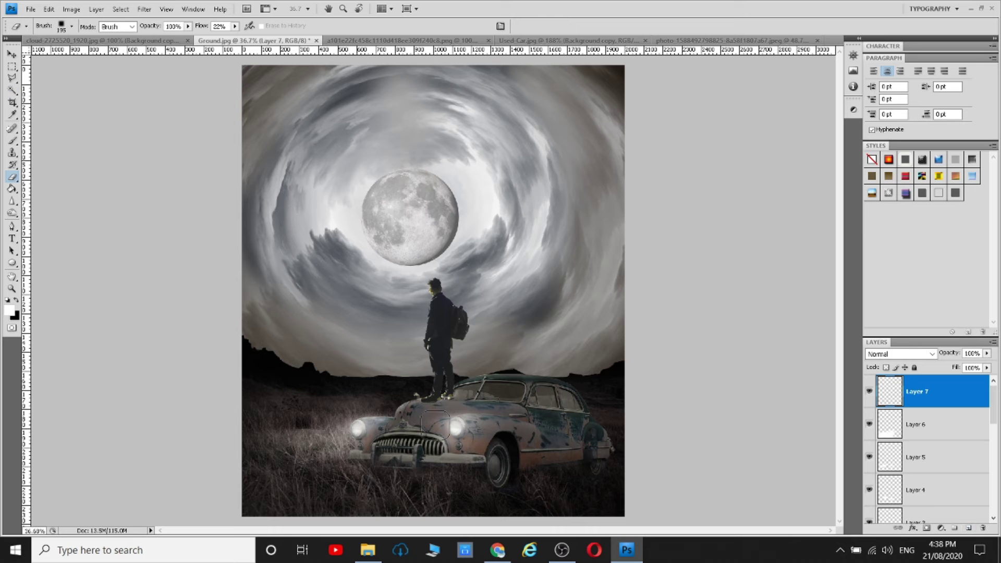
Paint white glow over the car front on Layer 7, blended as Soft Light
{"action": "left_click", "coordinate": [13, 141]}
{"action": "left_click", "coordinate": [461, 441]}
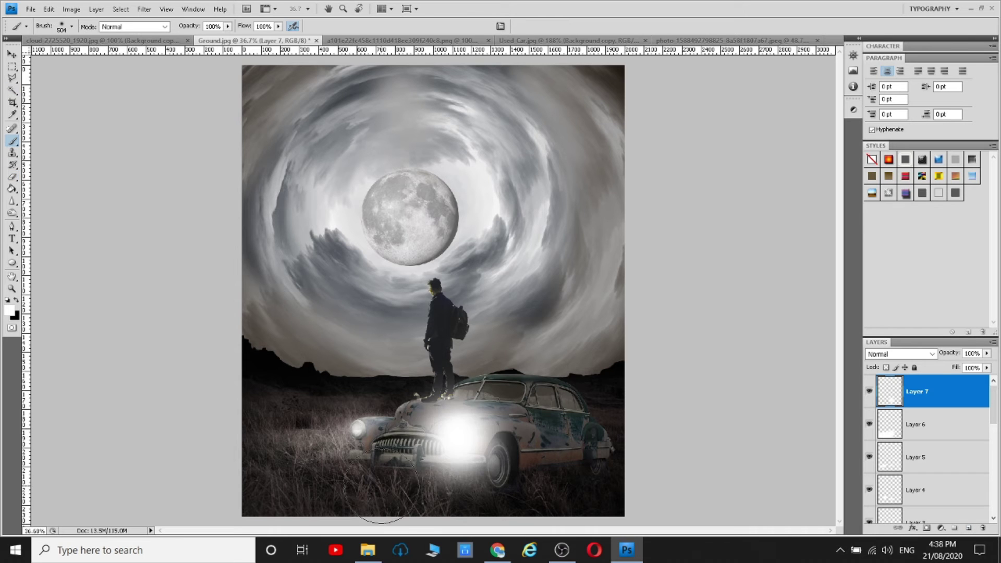
{"action": "left_click_drag", "start_coordinate": [459, 433], "coordinate": [381, 493]}
{"action": "left_click", "coordinate": [932, 354]}
{"action": "left_click", "coordinate": [881, 208]}
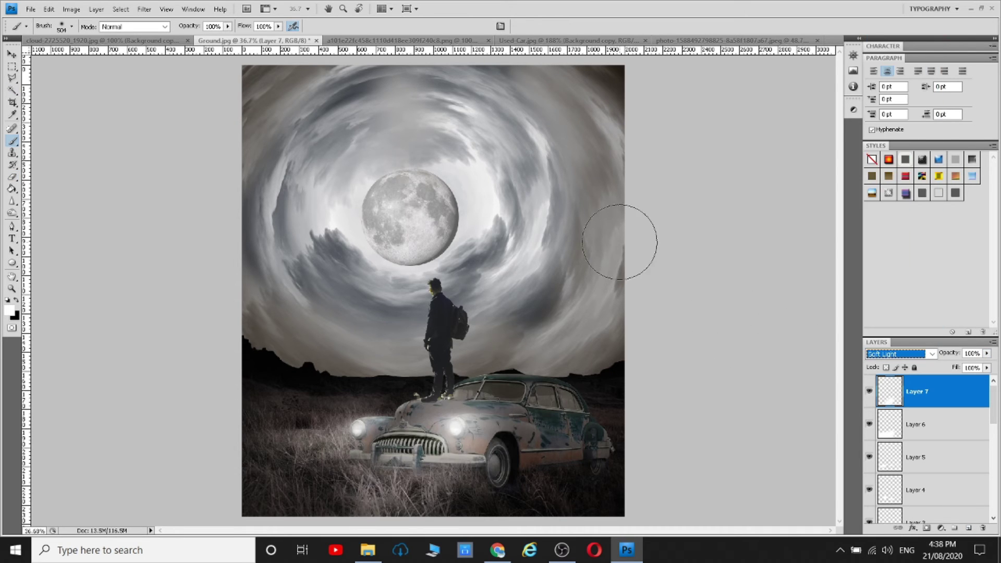
Erase parts of Layer 7's glow on the car and grass, then undo those edits
{"action": "key", "text": "e"}
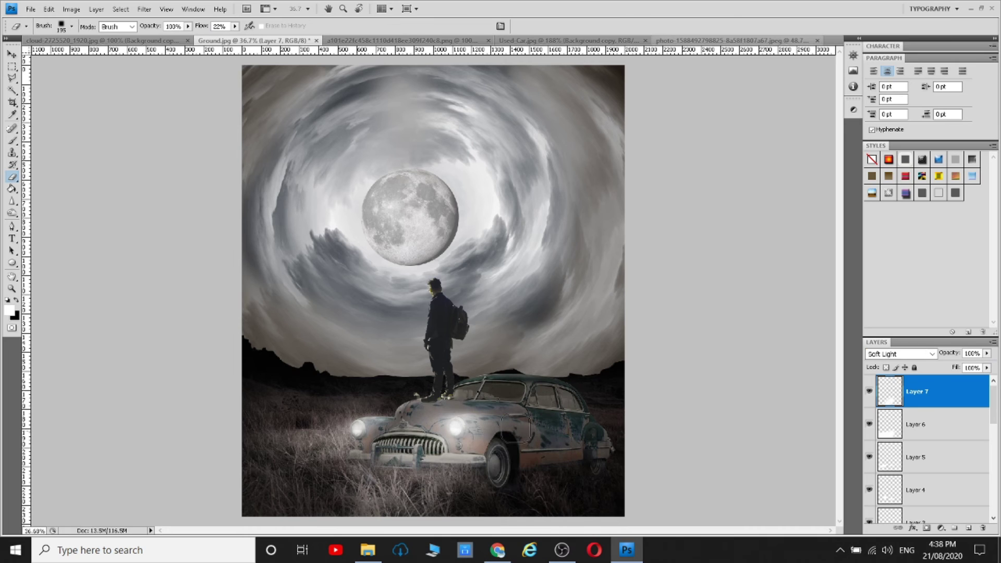
{"action": "mouse_move", "coordinate": [438, 414]}
{"action": "left_mouse_down"}
{"action": "mouse_move", "coordinate": [443, 515]}
{"action": "mouse_move", "coordinate": [485, 404]}
{"action": "mouse_move", "coordinate": [396, 443]}
{"action": "mouse_move", "coordinate": [400, 466]}
{"action": "left_mouse_up"}
{"action": "left_click_drag", "start_coordinate": [405, 424], "coordinate": [413, 517]}
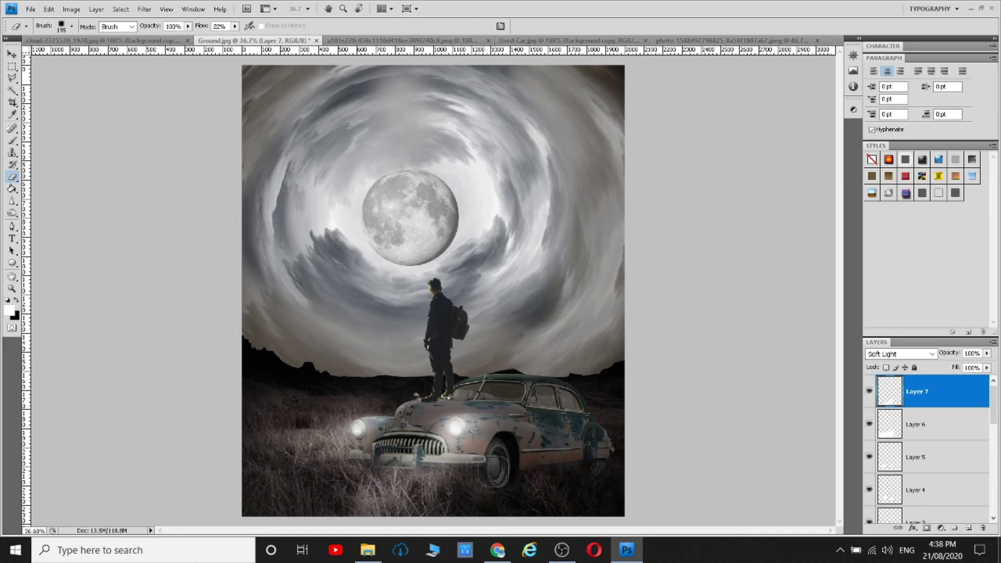
{"action": "key", "text": "Delete"}
{"action": "key", "text": "b"}
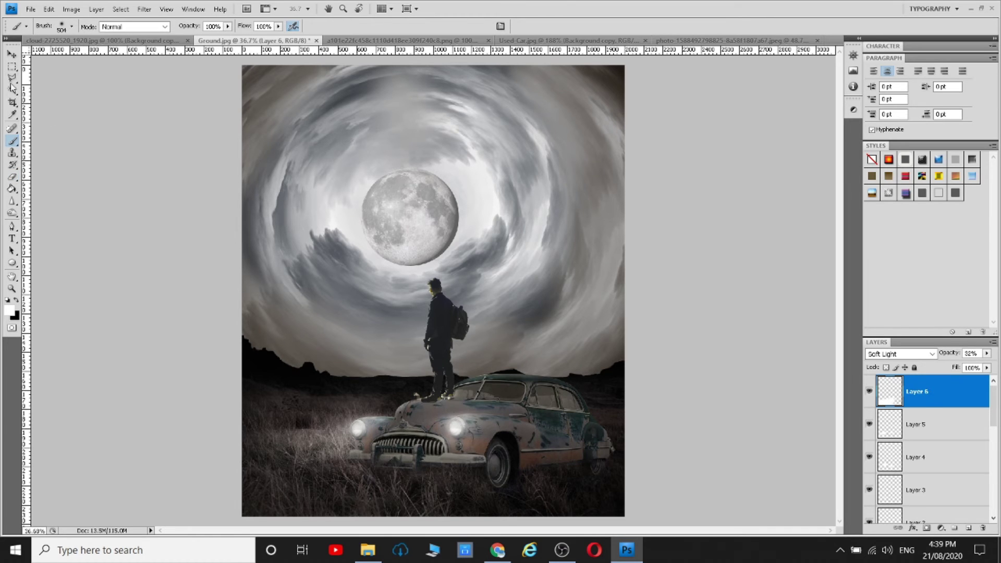
Paint a Soft Light white streak across the car front on new Layer 7, erasing near the front wheel
{"action": "left_click", "coordinate": [969, 528]}
{"action": "left_click", "coordinate": [459, 424]}
{"action": "left_click", "coordinate": [383, 488], "text": "shift"}
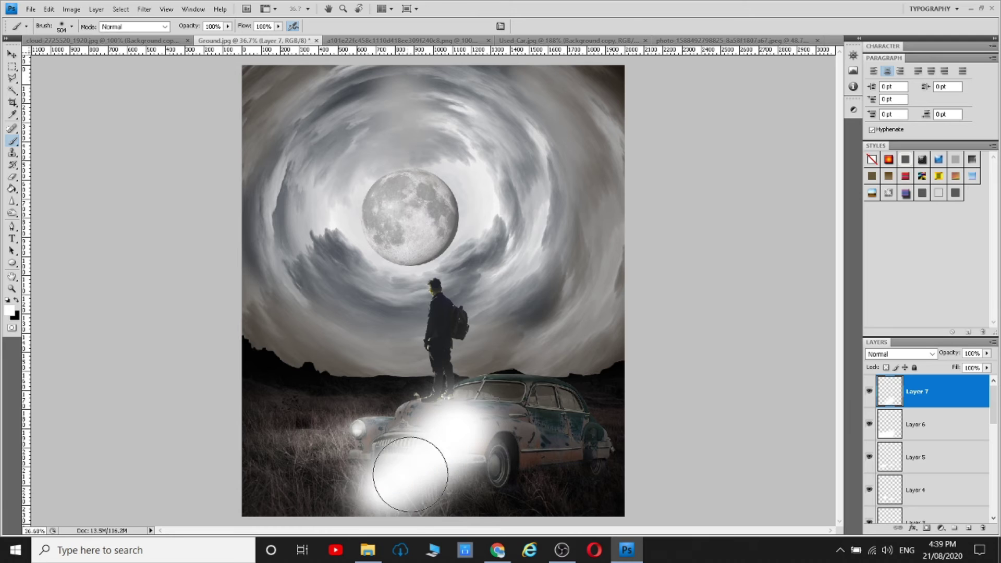
{"action": "left_click", "coordinate": [898, 354]}
{"action": "left_click", "coordinate": [897, 195]}
{"action": "key", "text": "e"}
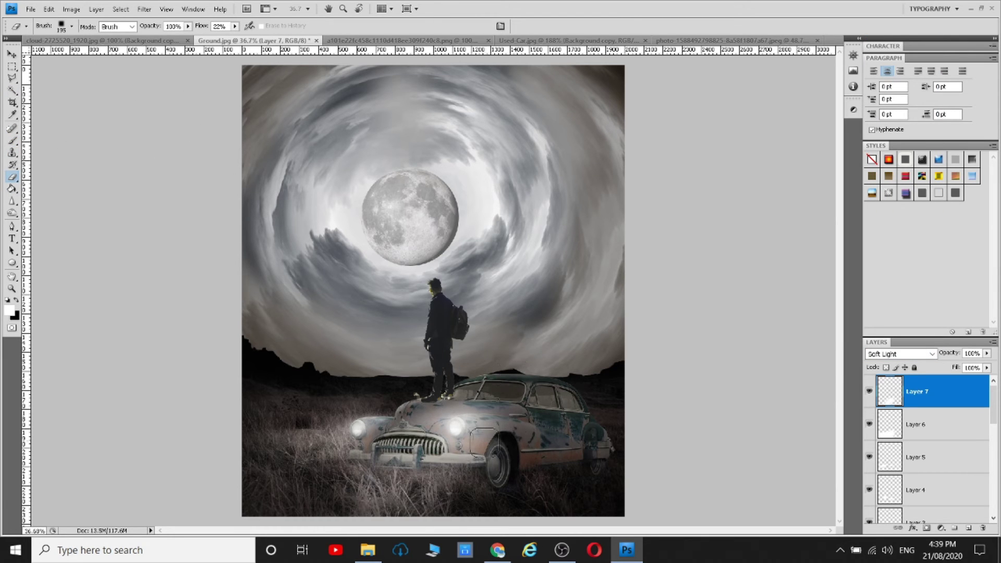
{"action": "mouse_move", "coordinate": [500, 448]}
{"action": "left_mouse_down"}
{"action": "mouse_move", "coordinate": [450, 412]}
{"action": "mouse_move", "coordinate": [540, 469]}
{"action": "mouse_move", "coordinate": [508, 495]}
{"action": "left_mouse_up"}
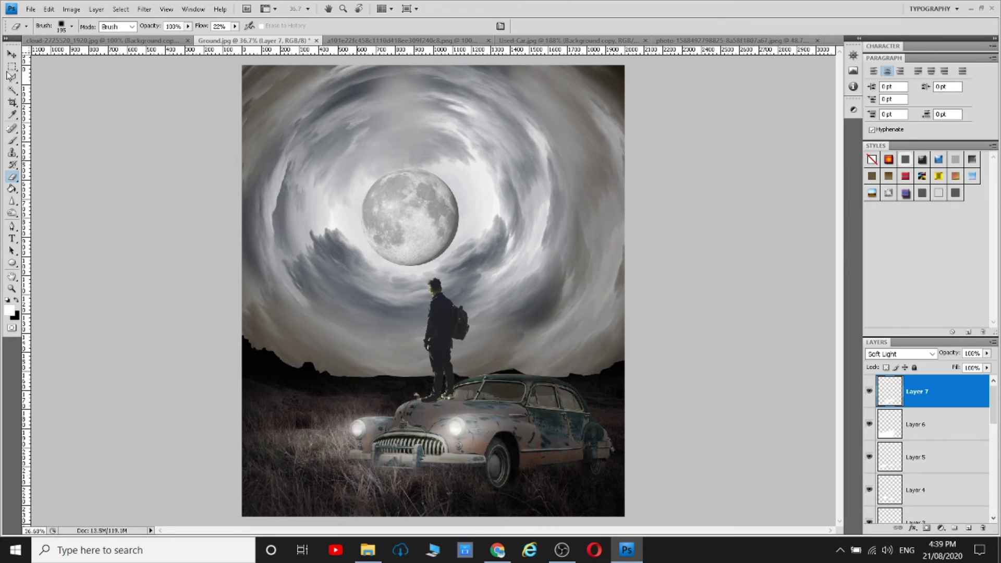
Paint white light over the bottom-left grass on Layer 8, Soft Light at about 47% opacity
{"action": "key", "text": "ctrl+shift+alt+n"}
{"action": "left_click", "coordinate": [12, 140]}
{"action": "left_click_drag", "start_coordinate": [292, 490], "coordinate": [365, 500]}
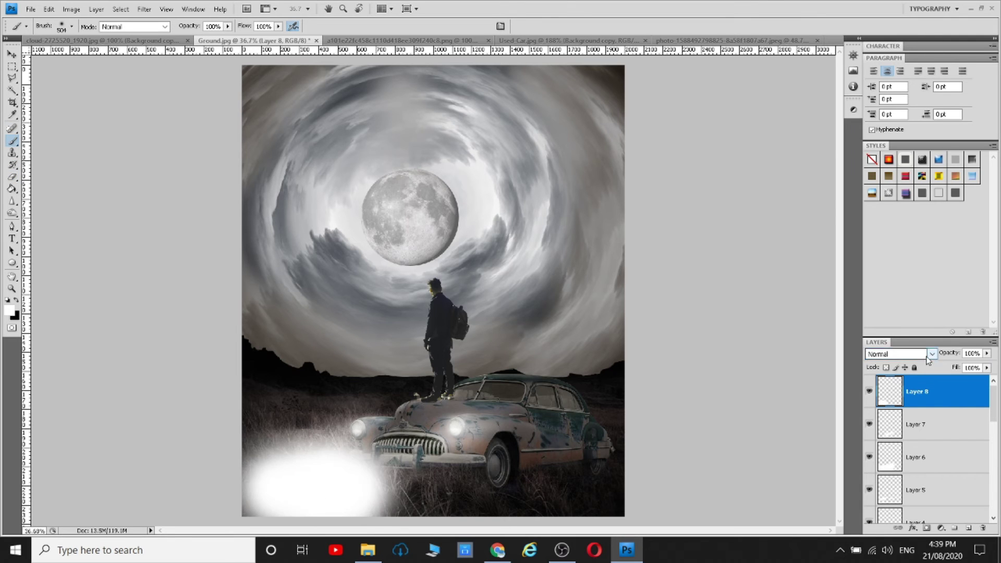
{"action": "left_click", "coordinate": [900, 354]}
{"action": "left_click", "coordinate": [863, 240]}
{"action": "left_click", "coordinate": [986, 353]}
{"action": "left_click_drag", "start_coordinate": [987, 367], "coordinate": [961, 367]}
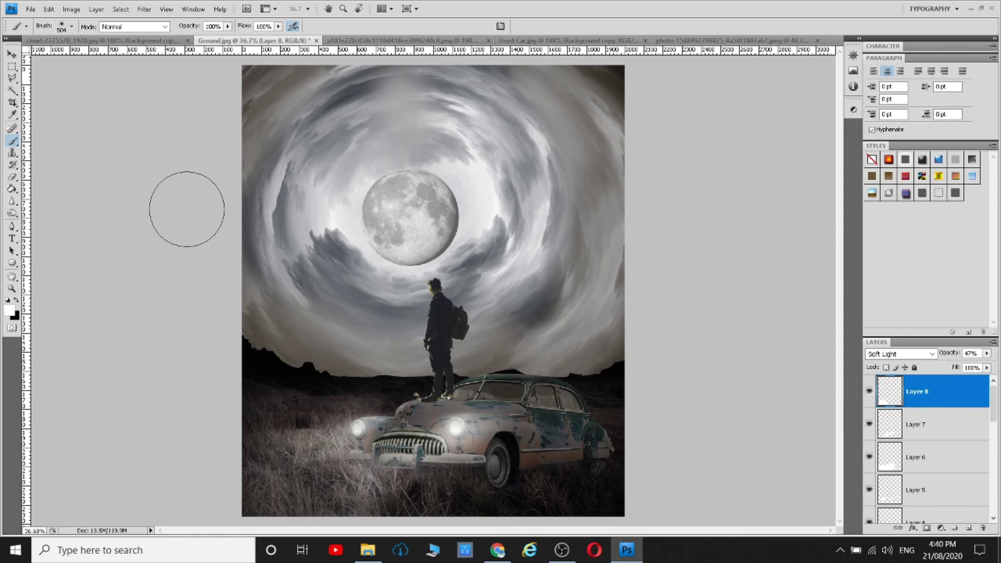
Shift the Background copy layer's hue to -17 with Hue/Saturation
{"action": "key", "text": "e"}
{"action": "key", "text": "alt+bracketleft"}
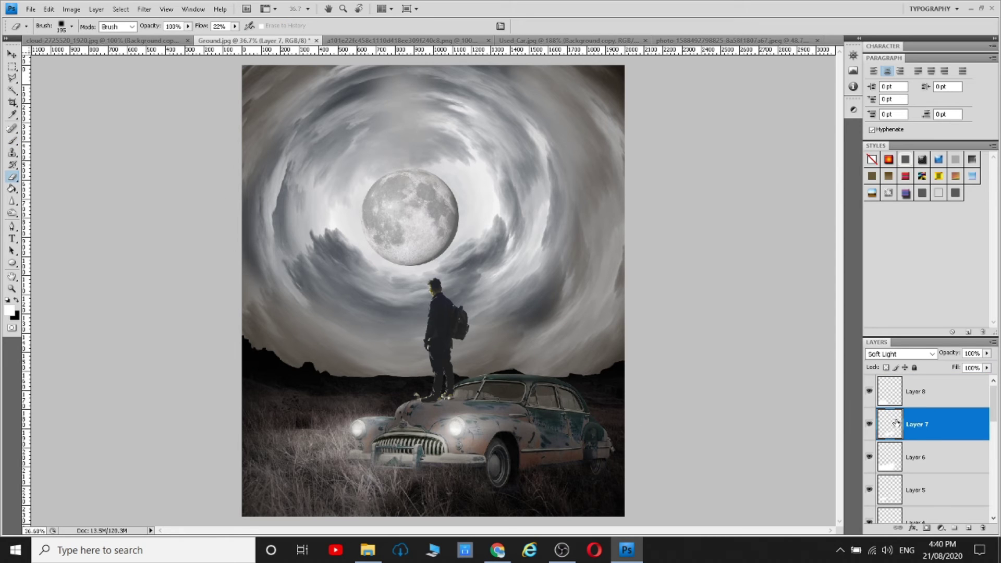
{"action": "scroll", "coordinate": [896, 423], "scroll_direction": "down", "scroll_amount": 3}
{"action": "left_click", "coordinate": [931, 490]}
{"action": "left_click", "coordinate": [72, 8]}
{"action": "left_click", "coordinate": [272, 159]}
{"action": "mouse_move", "coordinate": [631, 149]}
{"action": "left_mouse_down"}
{"action": "mouse_move", "coordinate": [604, 150]}
{"action": "mouse_move", "coordinate": [628, 185]}
{"action": "mouse_move", "coordinate": [600, 183]}
{"action": "left_mouse_up"}
{"action": "left_click", "coordinate": [735, 99]}
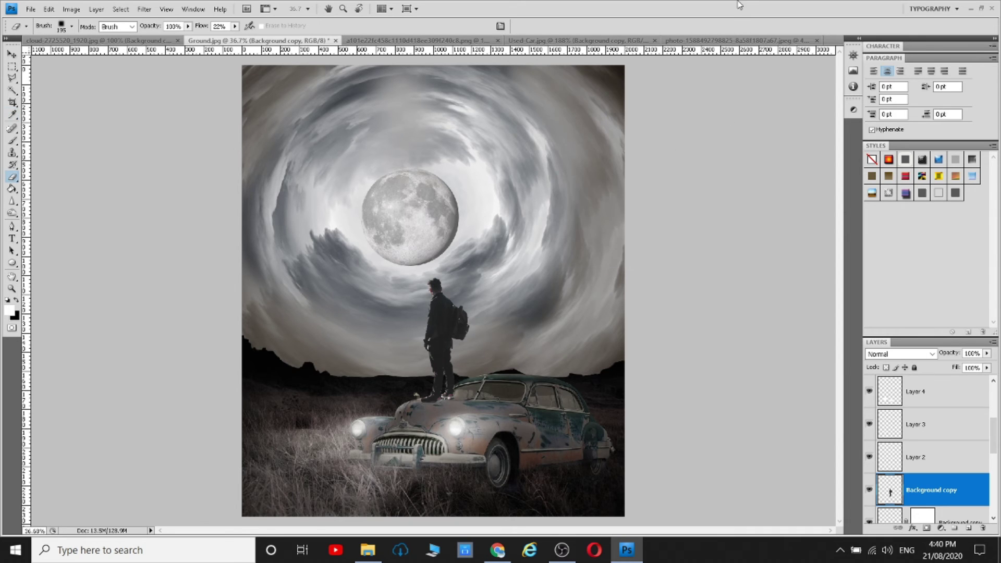
{"action": "scroll", "coordinate": [928, 443], "scroll_direction": "up", "scroll_amount": 3}
{"action": "left_click", "coordinate": [918, 391]}
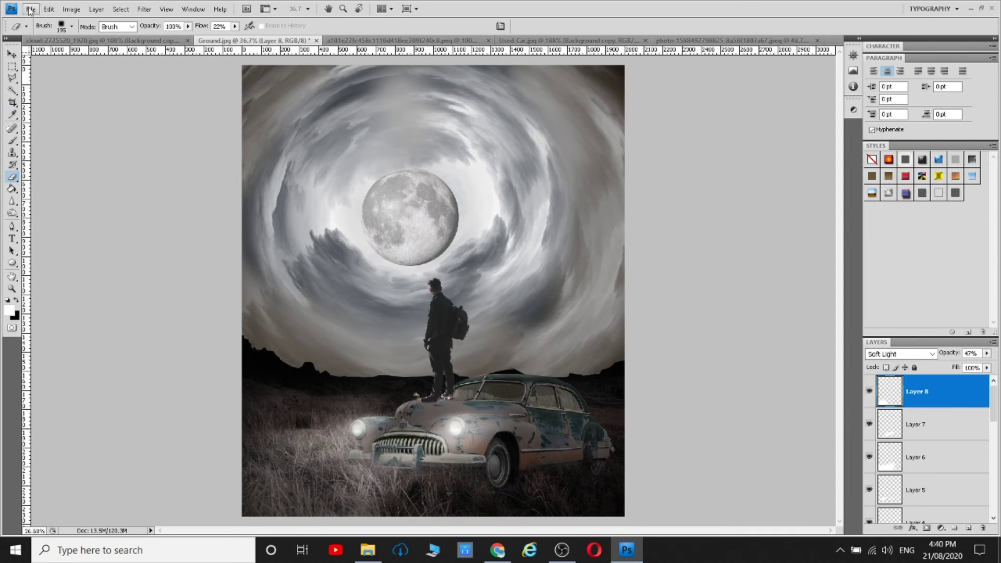
Open the dragon PNG, select it by colour range, and move it into the Ground.jpg composite
{"action": "key", "text": "ctrl+o"}
{"action": "double_click", "coordinate": [209, 152]}
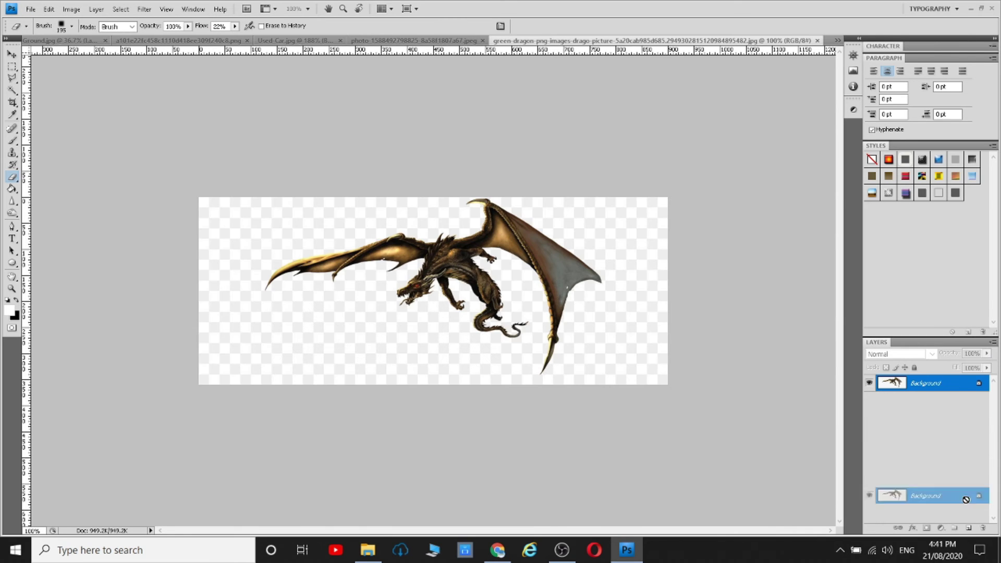
{"action": "left_click", "coordinate": [121, 9]}
{"action": "left_click", "coordinate": [141, 120]}
{"action": "left_click", "coordinate": [874, 96]}
{"action": "key", "text": "l"}
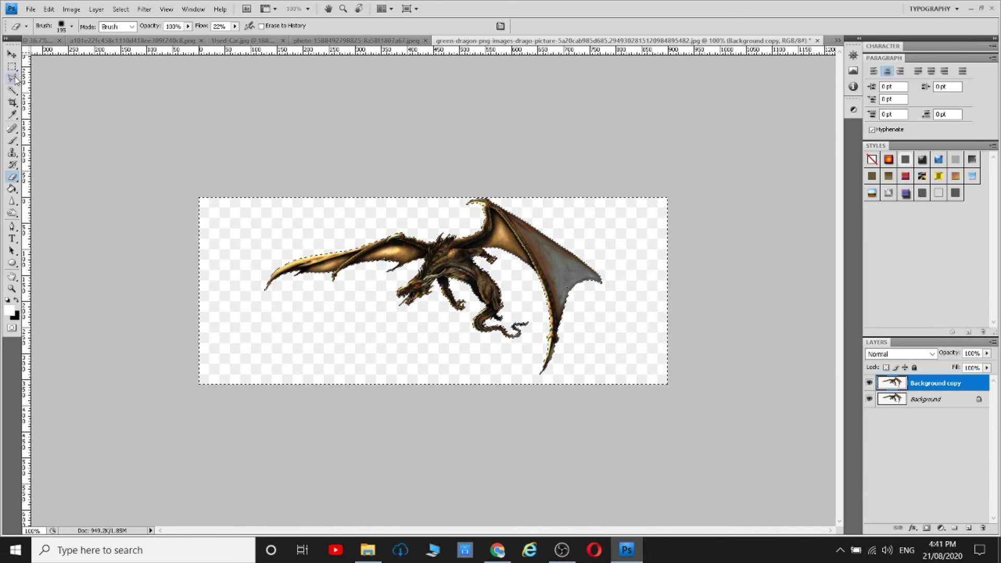
{"action": "right_click", "coordinate": [321, 223]}
{"action": "left_click", "coordinate": [379, 245]}
{"action": "key", "text": "v"}
{"action": "mouse_move", "coordinate": [470, 260]}
{"action": "left_mouse_down"}
{"action": "mouse_move", "coordinate": [334, 155]}
{"action": "mouse_move", "coordinate": [506, 198]}
{"action": "left_mouse_up"}
Try Screen on the dragon layer, then set its blend mode to Multiply
{"action": "left_click", "coordinate": [901, 355]}
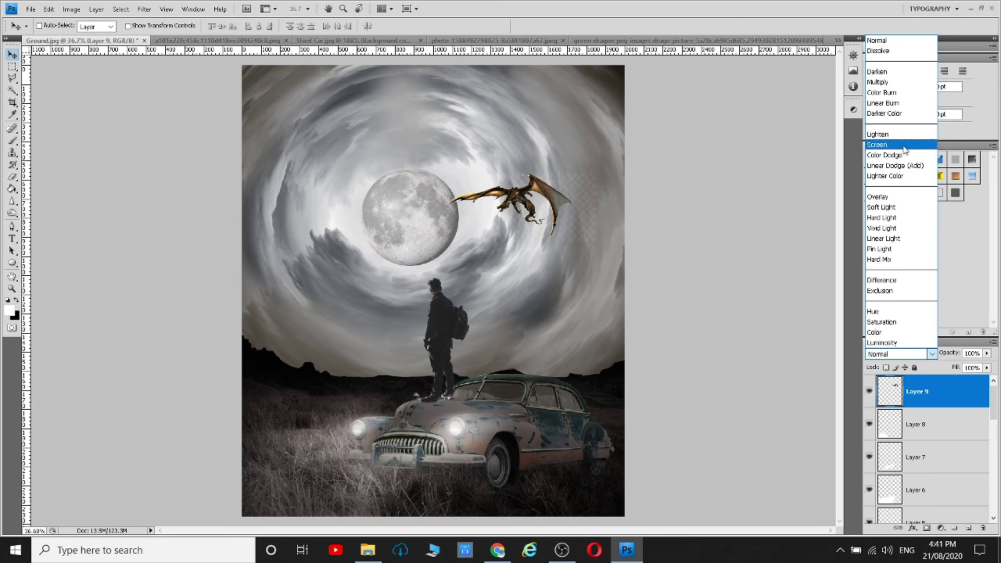
{"action": "left_click", "coordinate": [887, 141]}
{"action": "left_click", "coordinate": [907, 354]}
{"action": "left_click", "coordinate": [887, 79]}
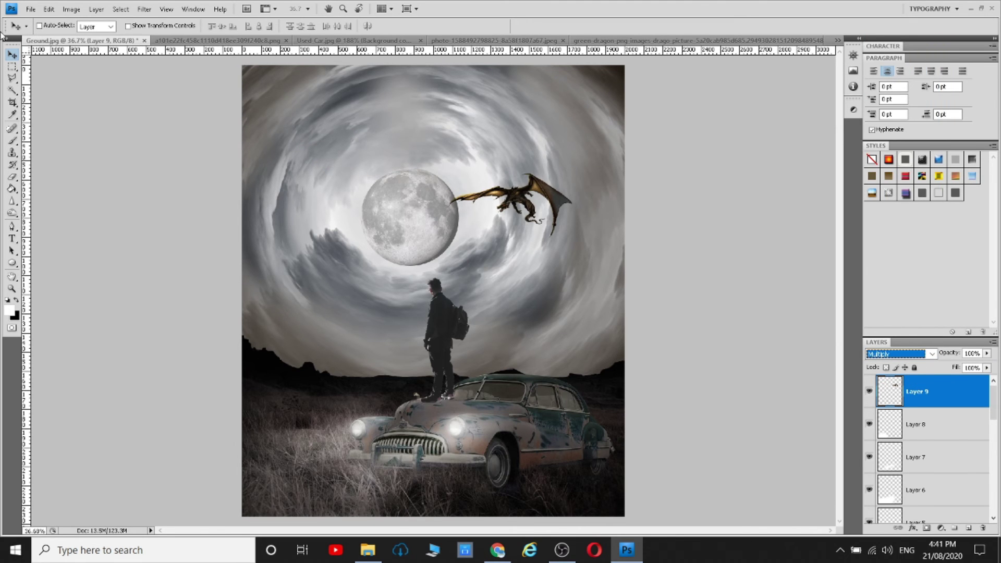
Apply Hue/Saturation to the dragon with Saturation -49 and Lightness +29, tweaking Hue
{"action": "left_click", "coordinate": [71, 9]}
{"action": "left_click", "coordinate": [252, 107]}
{"action": "left_click_drag", "start_coordinate": [631, 181], "coordinate": [606, 181]}
{"action": "left_click_drag", "start_coordinate": [654, 92], "coordinate": [694, 101]}
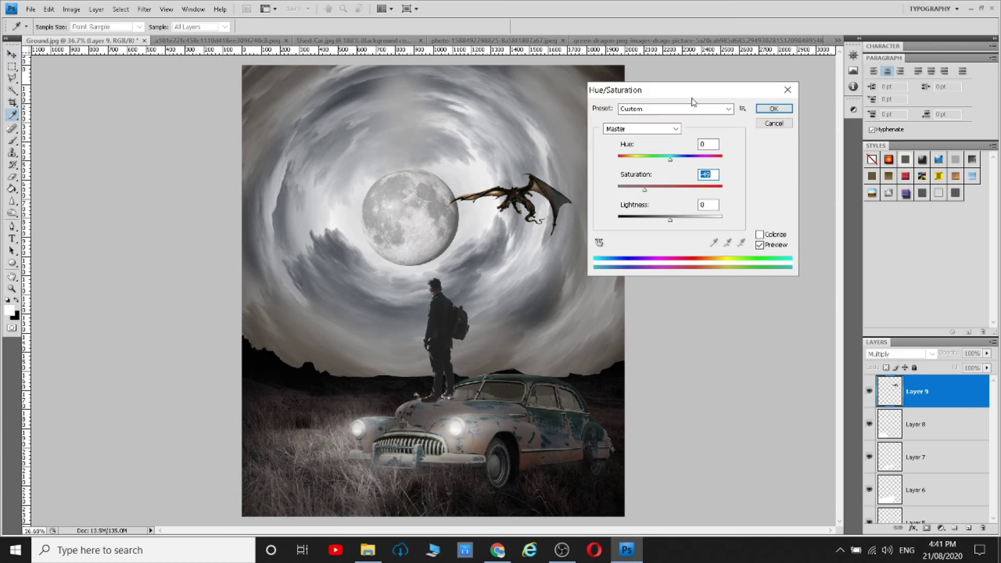
{"action": "mouse_move", "coordinate": [670, 220]}
{"action": "left_mouse_down"}
{"action": "mouse_move", "coordinate": [659, 220]}
{"action": "mouse_move", "coordinate": [686, 220]}
{"action": "left_mouse_up"}
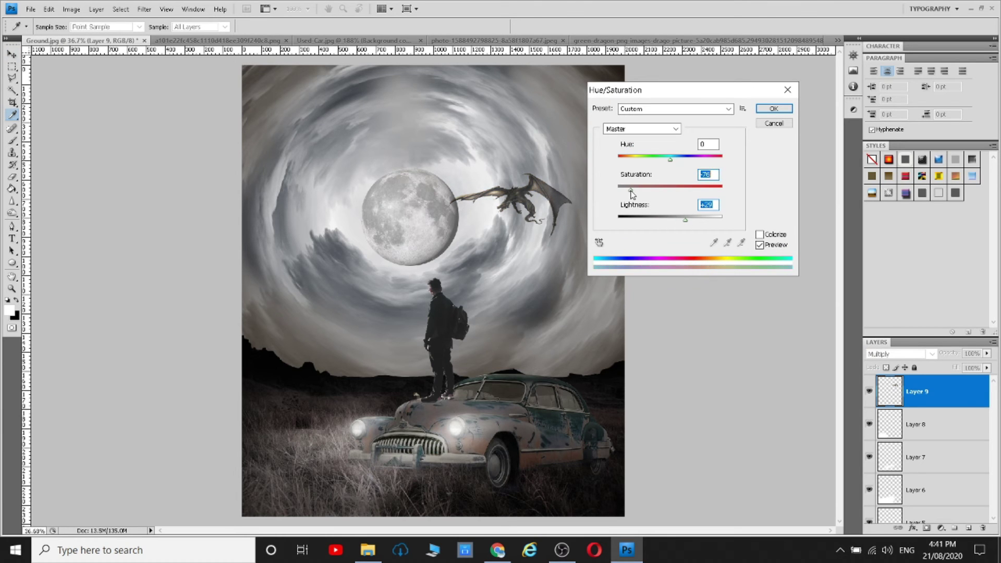
{"action": "mouse_move", "coordinate": [672, 164]}
{"action": "left_mouse_down"}
{"action": "mouse_move", "coordinate": [688, 157]}
{"action": "mouse_move", "coordinate": [670, 157]}
{"action": "left_mouse_up"}
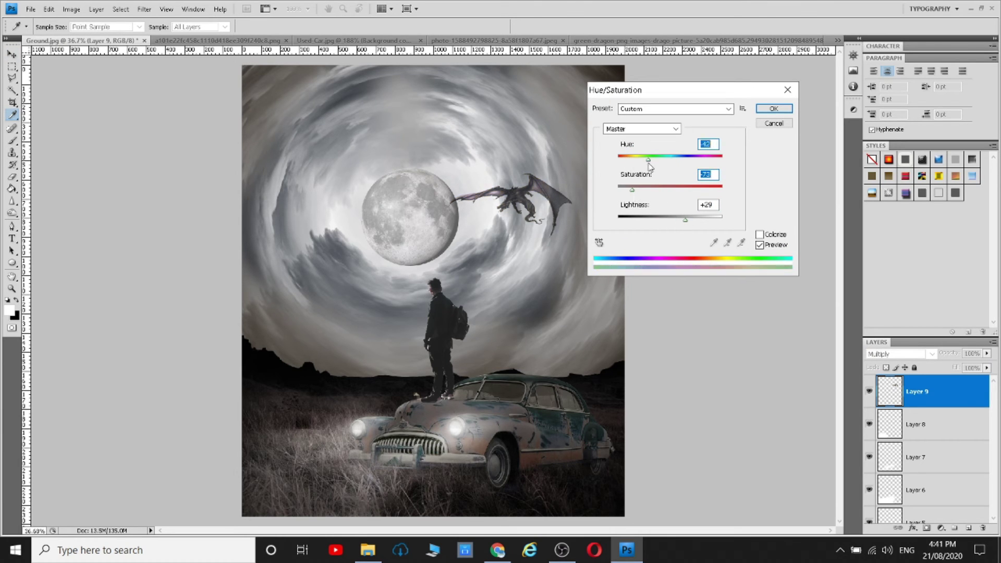
{"action": "left_click", "coordinate": [774, 108]}
Free-transform the dragon to about 50% size and place it above-right of the moon
{"action": "key", "text": "l"}
{"action": "key", "text": "ctrl+t"}
{"action": "mouse_move", "coordinate": [592, 156]}
{"action": "left_mouse_down"}
{"action": "mouse_move", "coordinate": [541, 180]}
{"action": "mouse_move", "coordinate": [548, 159]}
{"action": "left_mouse_up"}
{"action": "key", "text": "Return"}
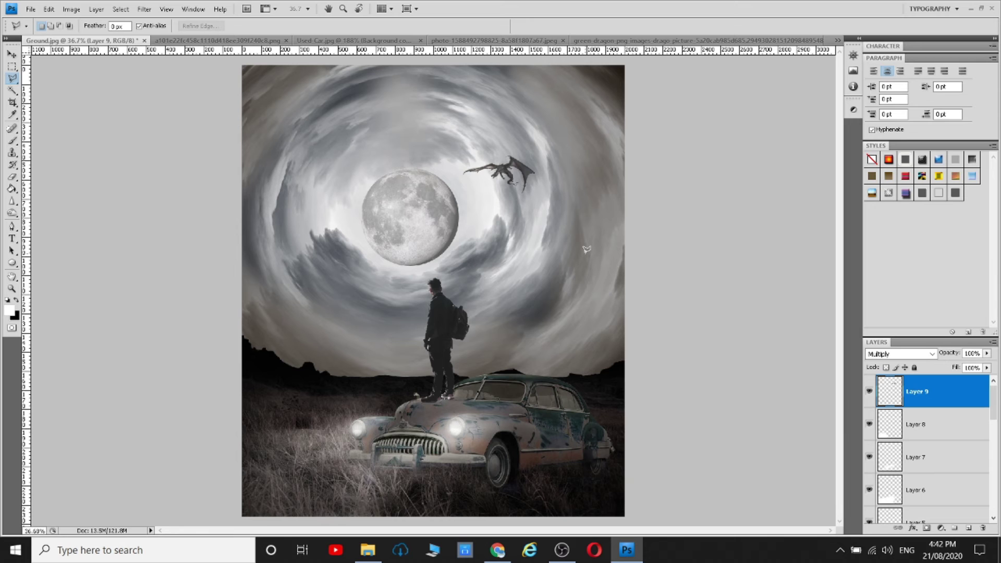
Save the composite as a JPEG named Ground.jpg in the Images folder, accepting default JPEG options
{"action": "left_click", "coordinate": [31, 9]}
{"action": "left_click", "coordinate": [76, 188]}
{"action": "left_click", "coordinate": [281, 378]}
{"action": "left_click", "coordinate": [183, 459]}
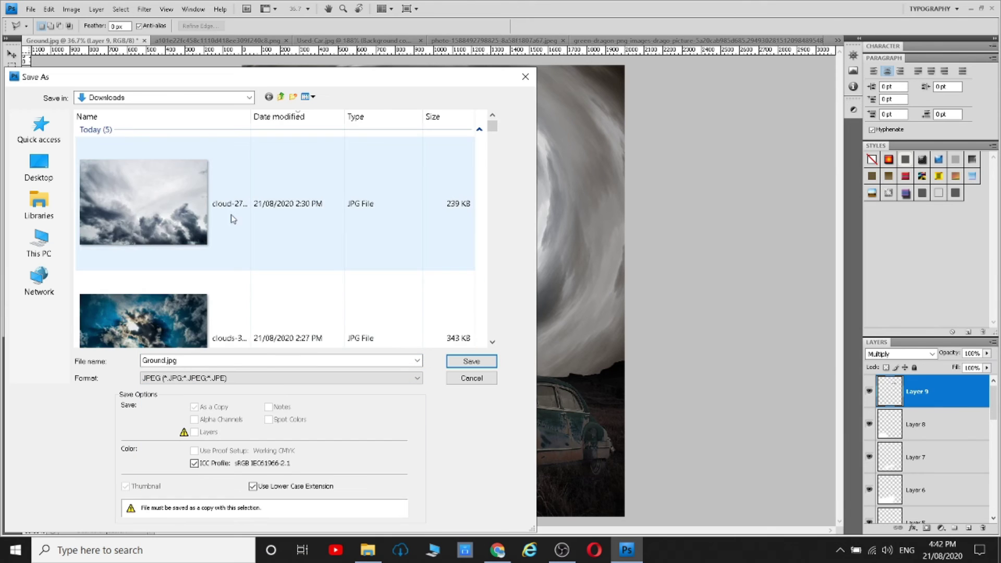
{"action": "double_click", "coordinate": [271, 212]}
{"action": "left_click", "coordinate": [471, 361]}
{"action": "left_click", "coordinate": [393, 102]}
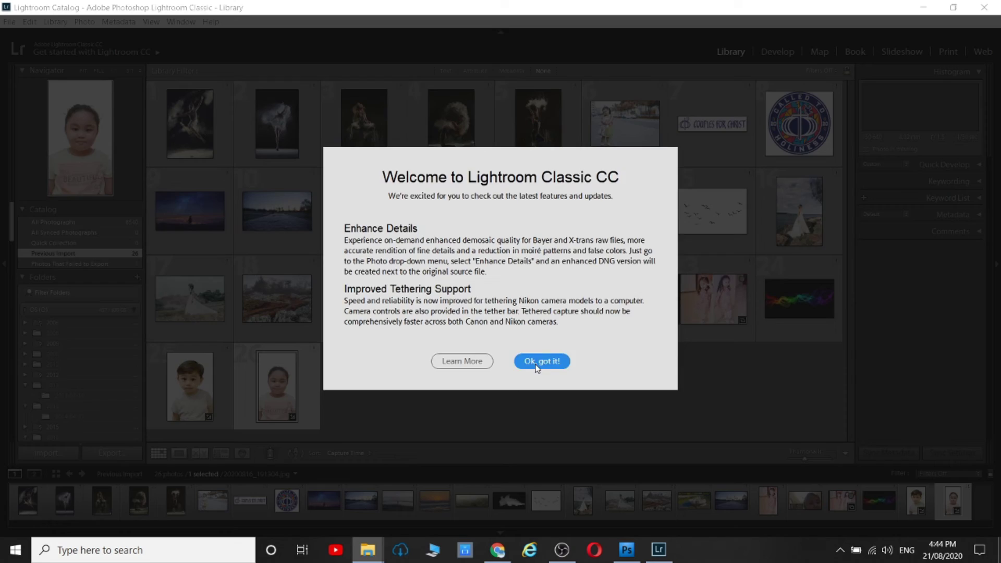
Dismiss the startup notices and import the photos from Desktop > Images > Manipulation 7
{"action": "left_click", "coordinate": [542, 362]}
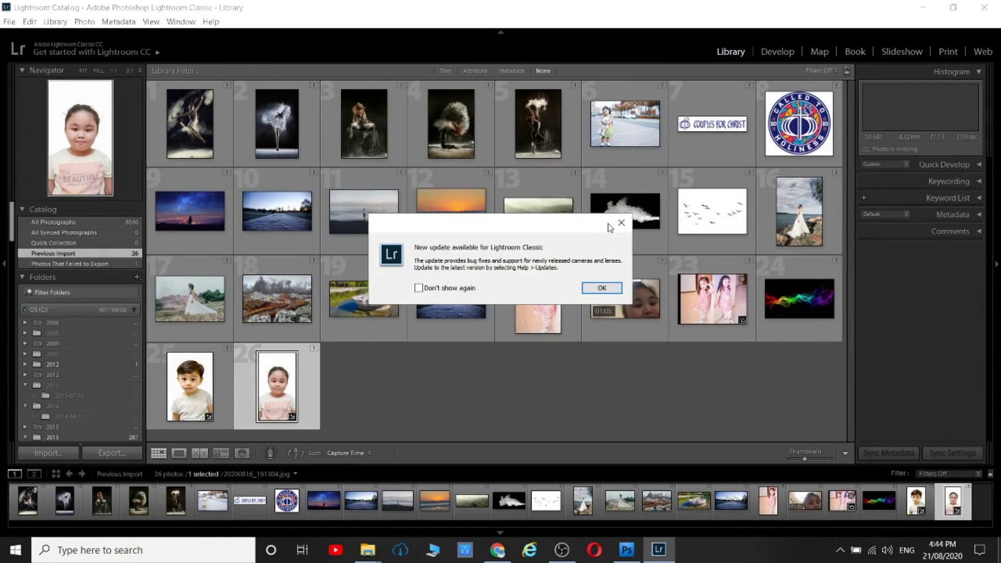
{"action": "left_click", "coordinate": [624, 221]}
{"action": "left_click", "coordinate": [47, 453]}
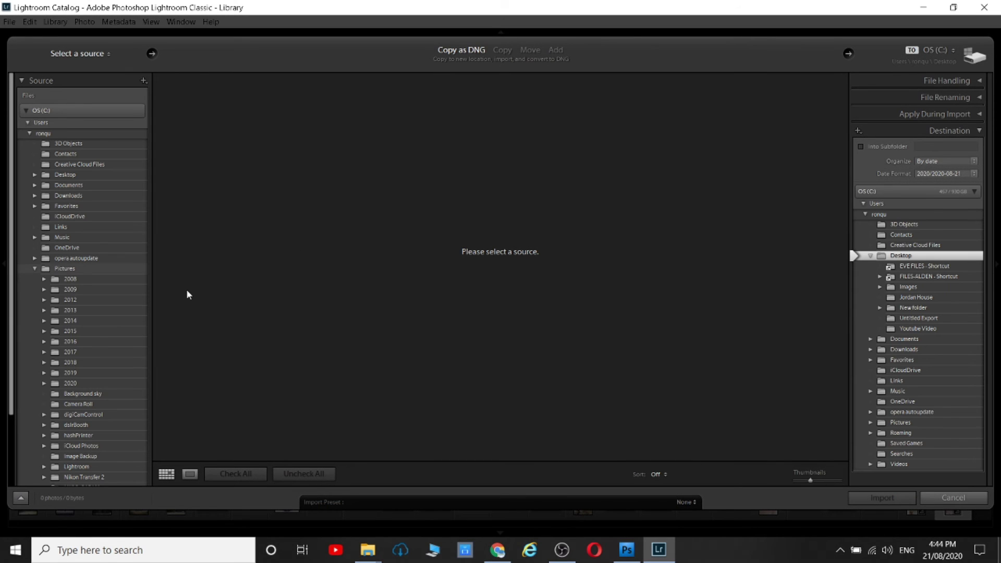
{"action": "left_click", "coordinate": [35, 174]}
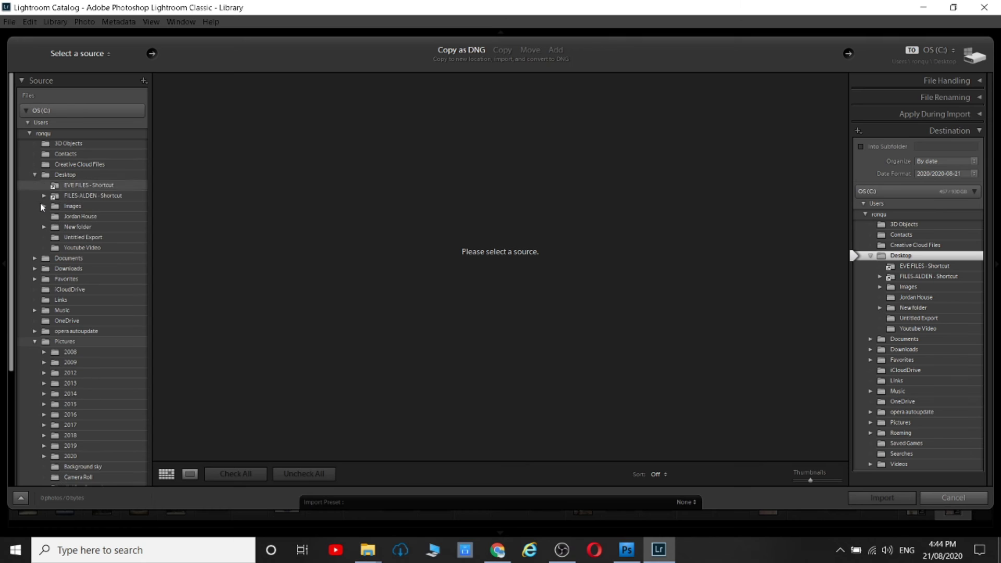
{"action": "left_click", "coordinate": [44, 206]}
{"action": "left_click", "coordinate": [89, 311]}
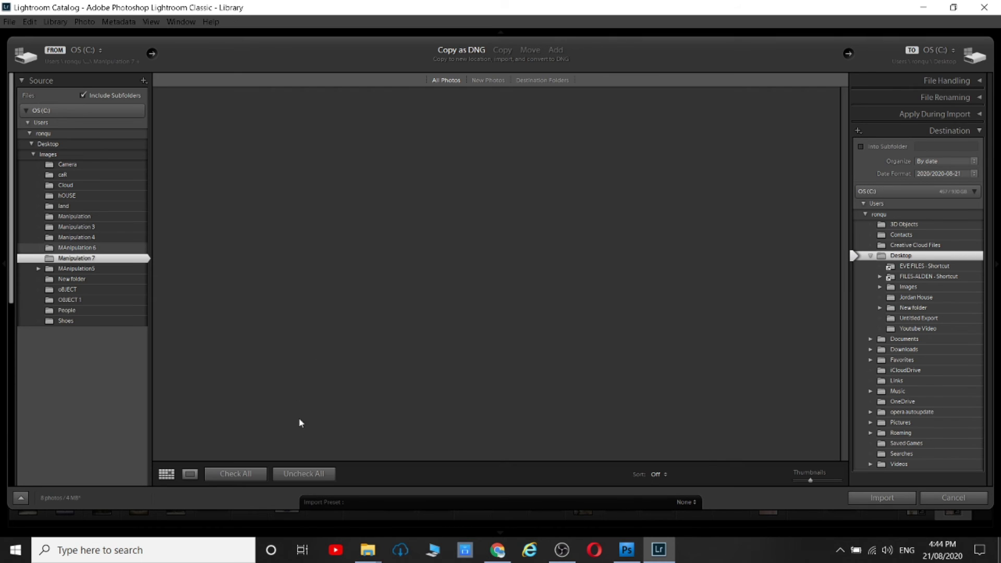
{"action": "left_click", "coordinate": [870, 496]}
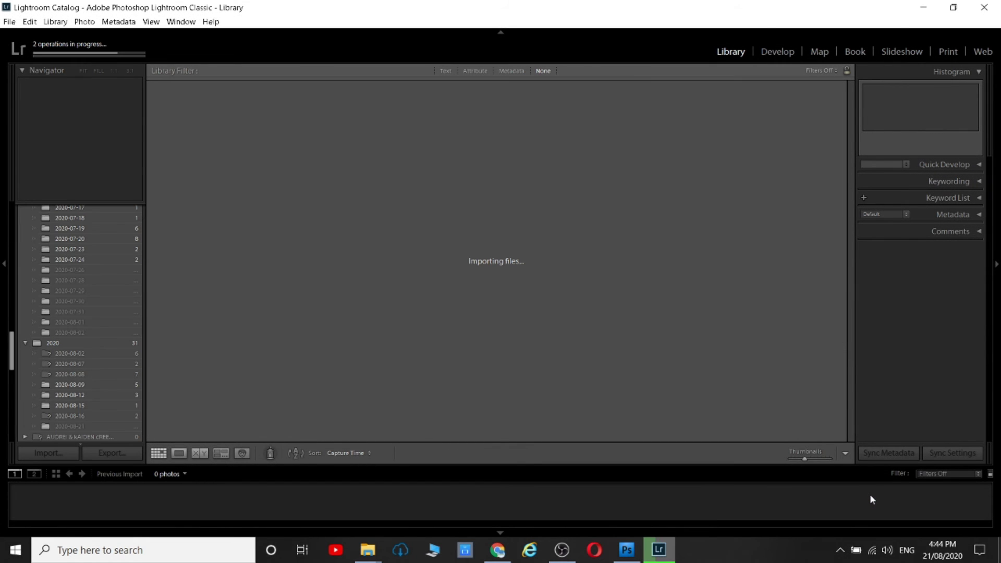
{"action": "left_click", "coordinate": [420, 289]}
{"action": "left_click", "coordinate": [601, 289]}
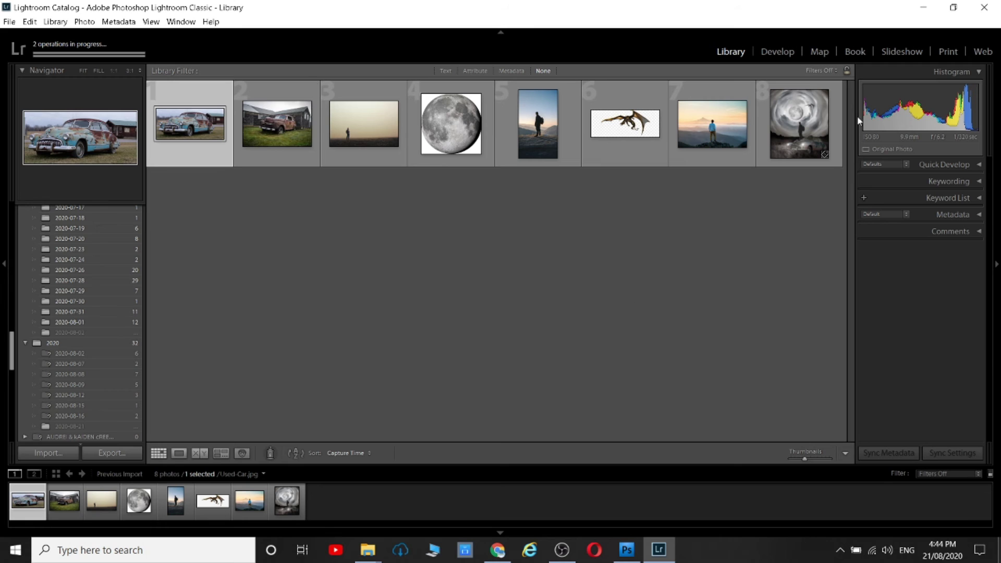
Open the Ground.jpg composite in the Develop module
{"action": "left_click", "coordinate": [801, 128]}
{"action": "double_click", "coordinate": [801, 129]}
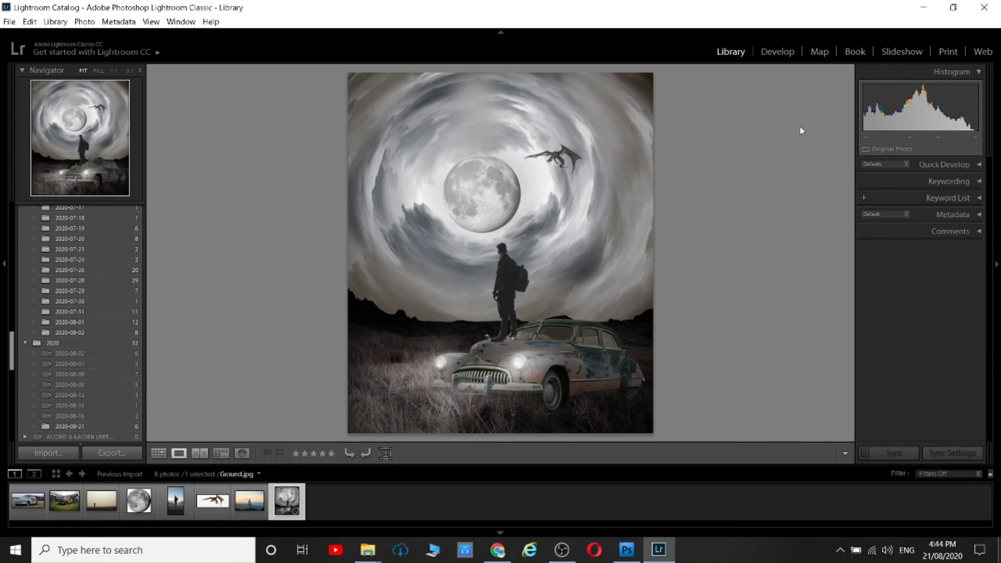
{"action": "left_click", "coordinate": [777, 52]}
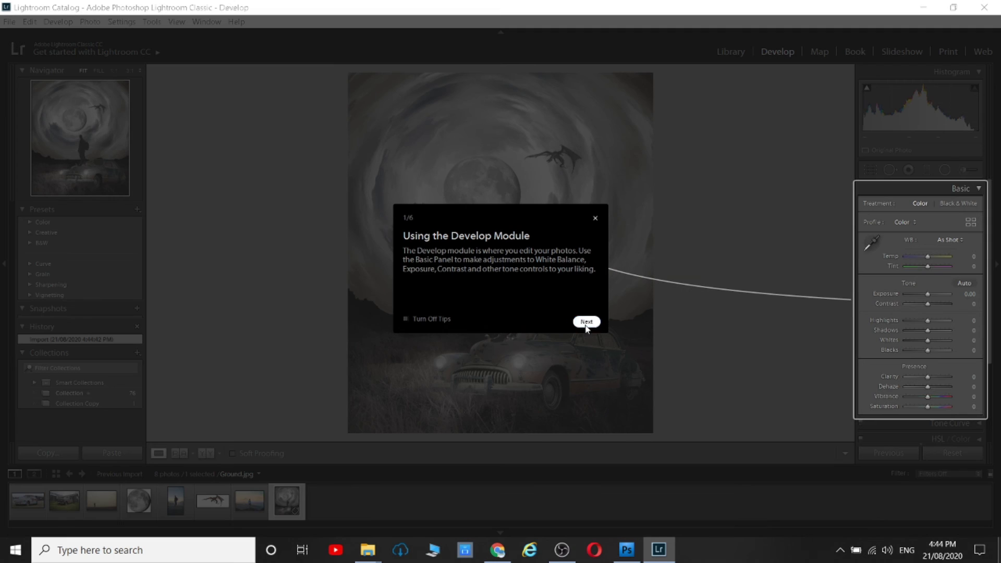
Close the Develop tips and warm the composite to Temp +14 and Tint +10
{"action": "left_click", "coordinate": [586, 322]}
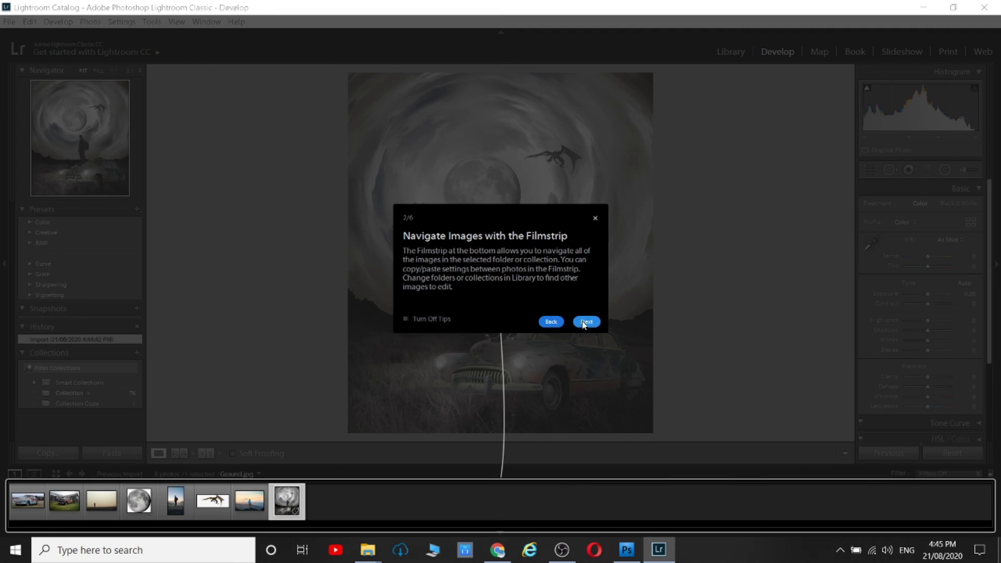
{"action": "left_click", "coordinate": [595, 217]}
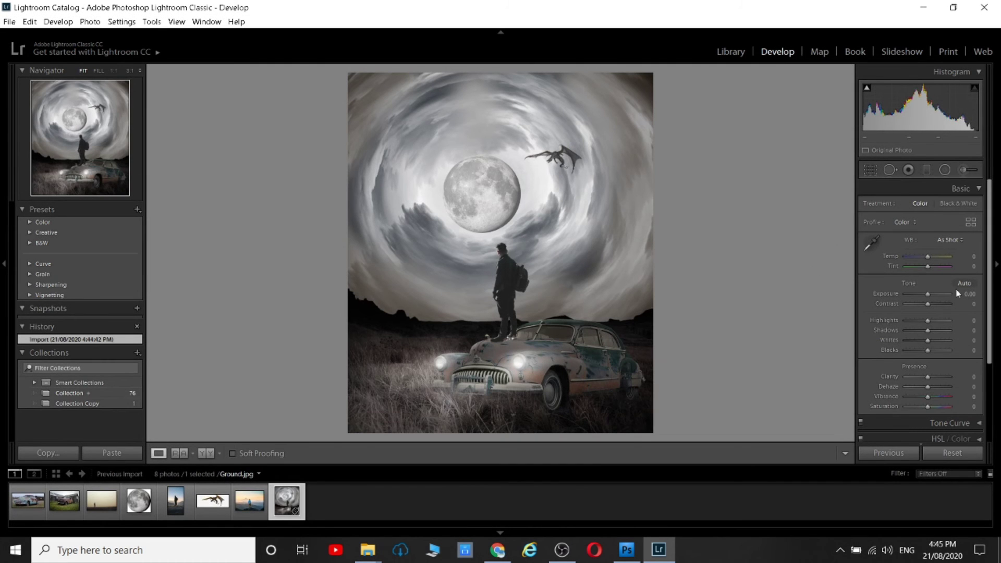
{"action": "mouse_move", "coordinate": [928, 258]}
{"action": "left_mouse_down"}
{"action": "mouse_move", "coordinate": [934, 271]}
{"action": "mouse_move", "coordinate": [918, 268]}
{"action": "mouse_move", "coordinate": [930, 272]}
{"action": "mouse_move", "coordinate": [918, 258]}
{"action": "mouse_move", "coordinate": [940, 264]}
{"action": "mouse_move", "coordinate": [921, 260]}
{"action": "mouse_move", "coordinate": [930, 262]}
{"action": "left_mouse_up"}
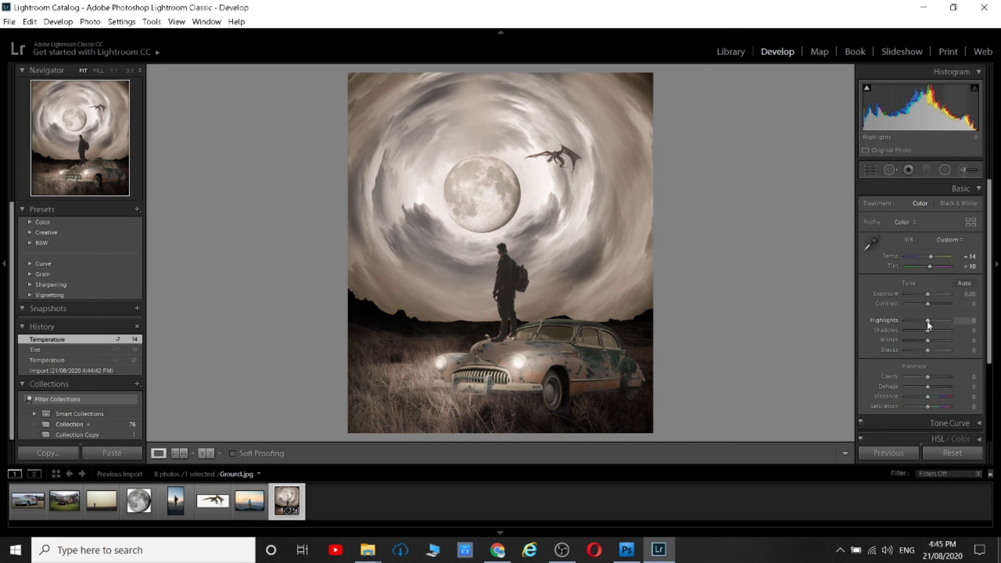
In Detail, set Sharpening amount to 50 and Luminance noise reduction to 29
{"action": "scroll", "coordinate": [927, 324], "scroll_direction": "down", "scroll_amount": 5}
{"action": "left_click", "coordinate": [934, 362]}
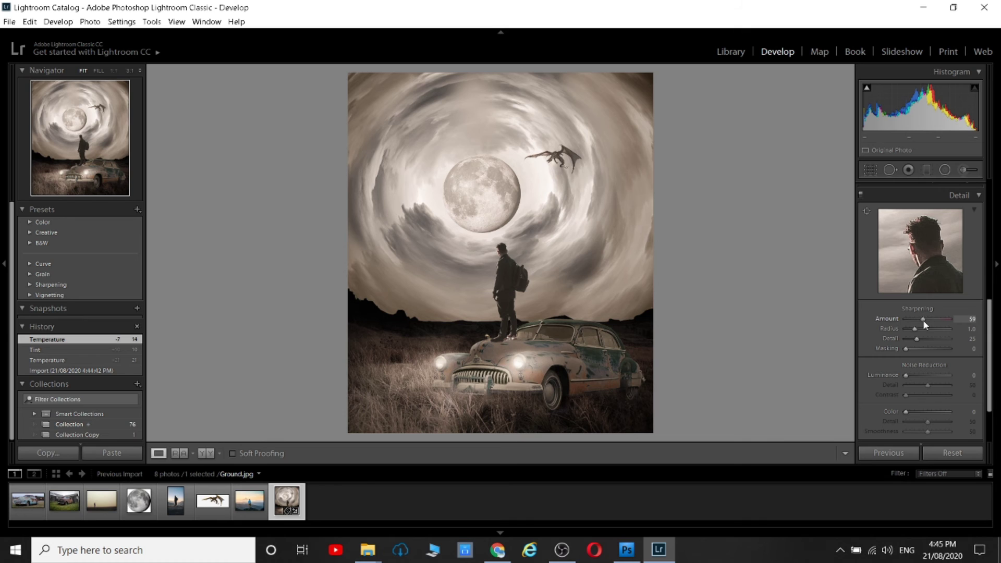
{"action": "left_click_drag", "start_coordinate": [923, 320], "coordinate": [920, 320]}
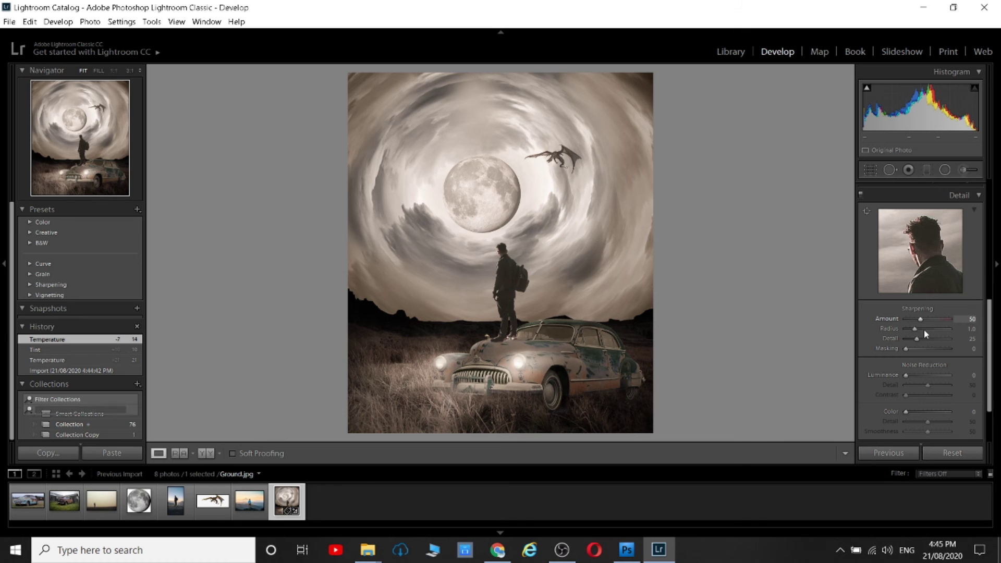
{"action": "left_click_drag", "start_coordinate": [921, 377], "coordinate": [930, 377]}
{"action": "left_click", "coordinate": [917, 375]}
Add Clarity +12 and inspect the car door, headlight and swirling clouds up close
{"action": "scroll", "coordinate": [917, 359], "scroll_direction": "up", "scroll_amount": 5}
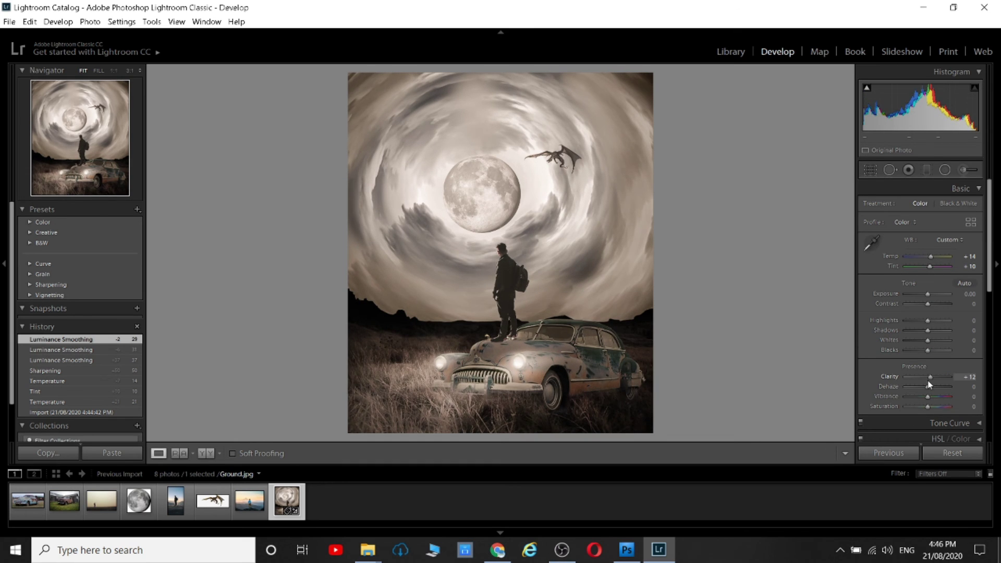
{"action": "left_click_drag", "start_coordinate": [929, 385], "coordinate": [930, 398]}
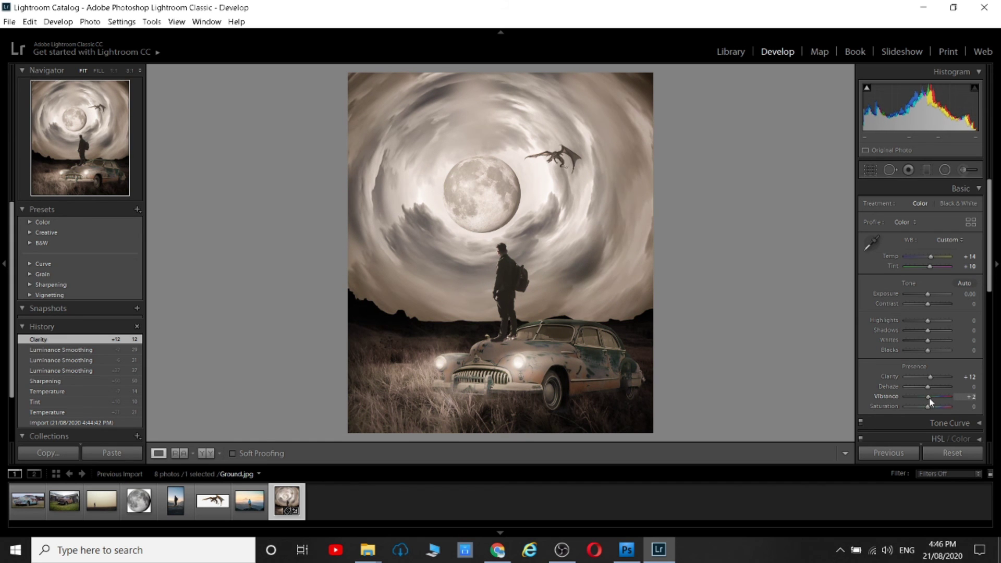
{"action": "scroll", "coordinate": [940, 350], "scroll_direction": "down", "scroll_amount": 3}
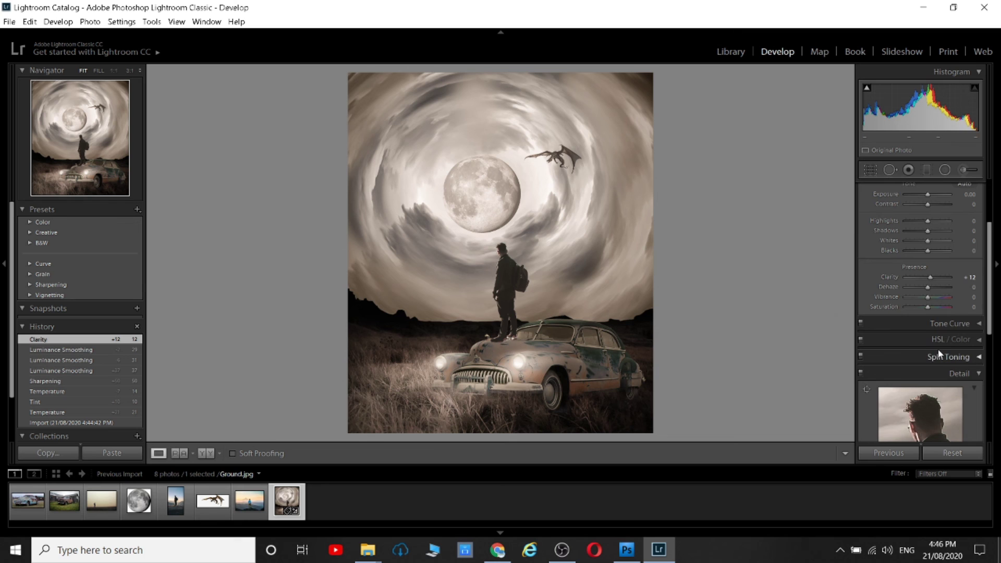
{"action": "scroll", "coordinate": [938, 349], "scroll_direction": "down", "scroll_amount": 3}
{"action": "left_click_drag", "start_coordinate": [914, 337], "coordinate": [913, 361]}
{"action": "scroll", "coordinate": [913, 361], "scroll_direction": "up", "scroll_amount": 2}
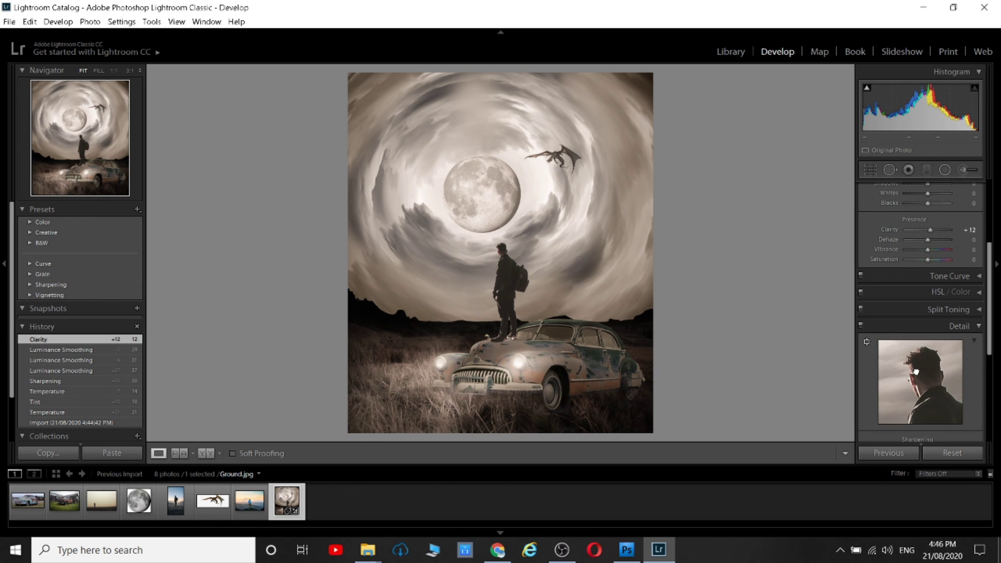
{"action": "left_click", "coordinate": [601, 324]}
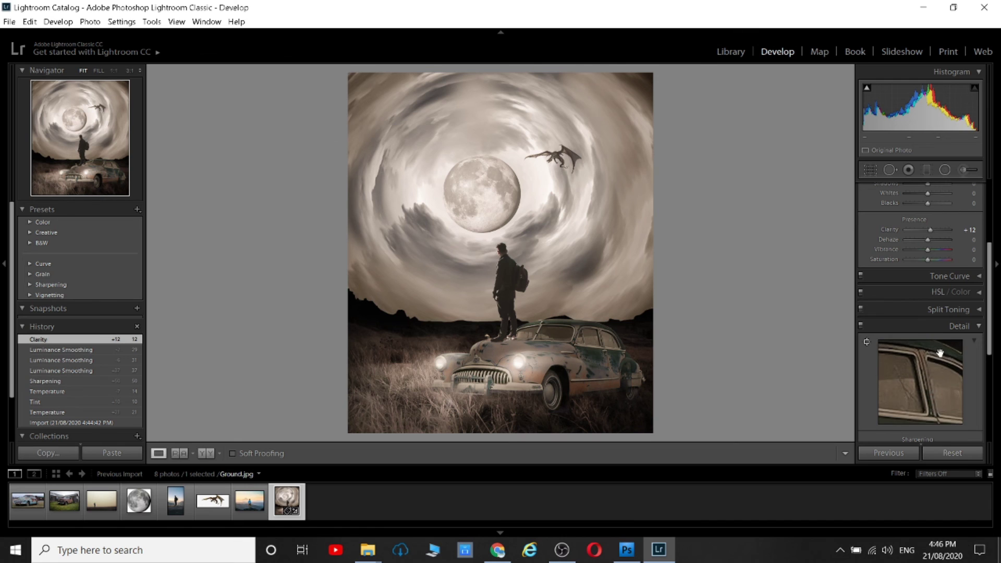
{"action": "left_click_drag", "start_coordinate": [920, 371], "coordinate": [943, 383]}
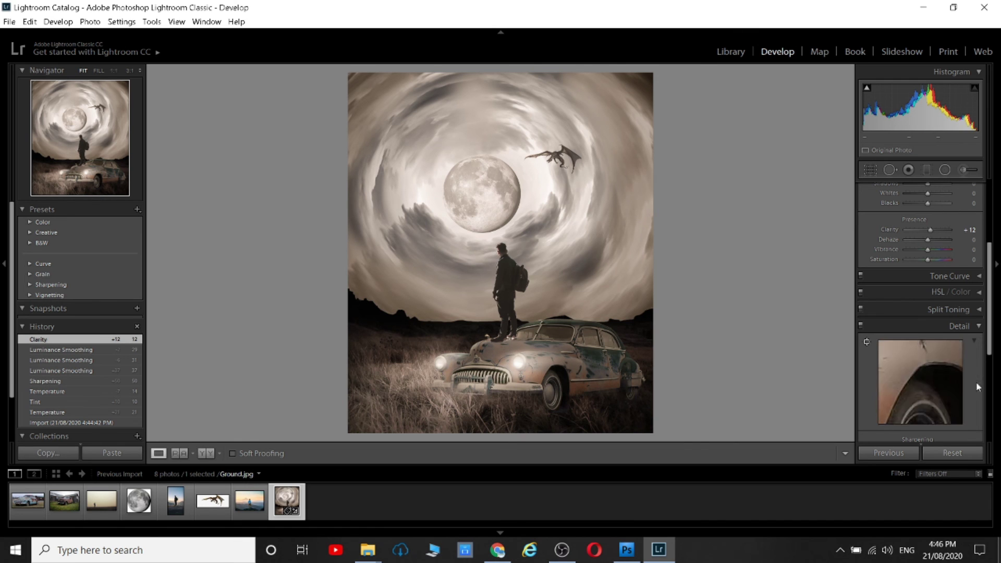
{"action": "left_click", "coordinate": [393, 233]}
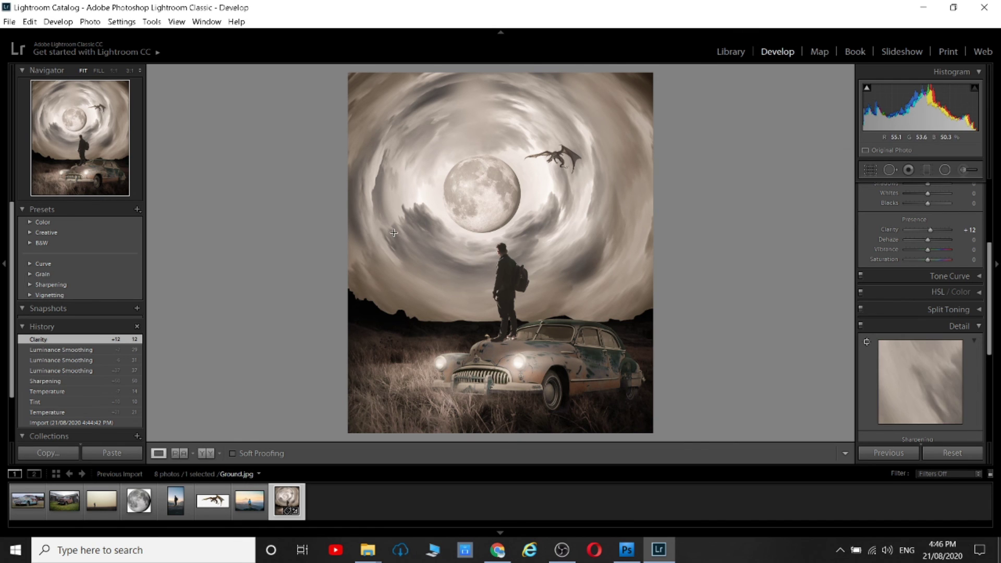
Export the finished composite to disk with the default export settings
{"action": "left_click", "coordinate": [10, 21]}
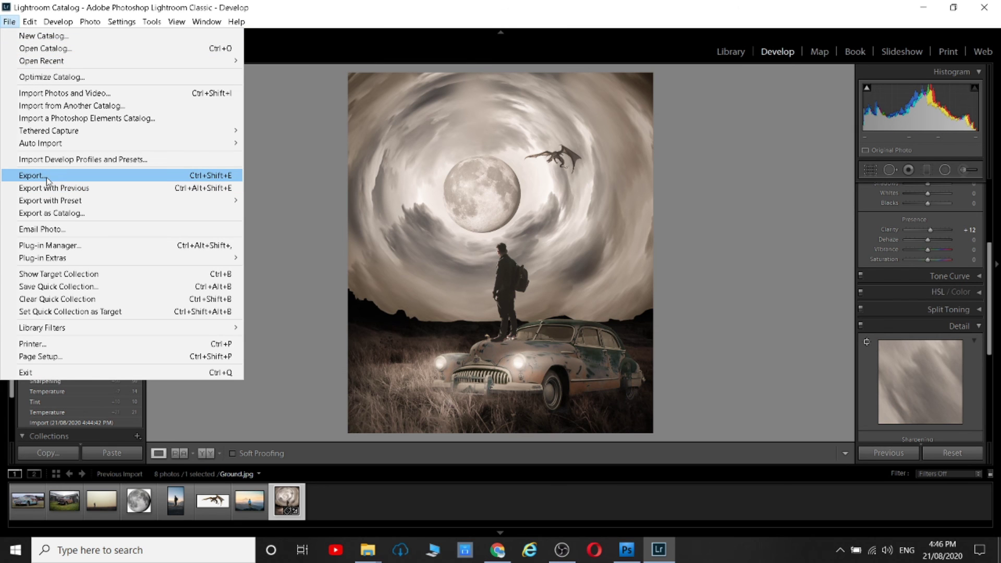
{"action": "left_click", "coordinate": [47, 180]}
{"action": "left_click", "coordinate": [644, 392]}
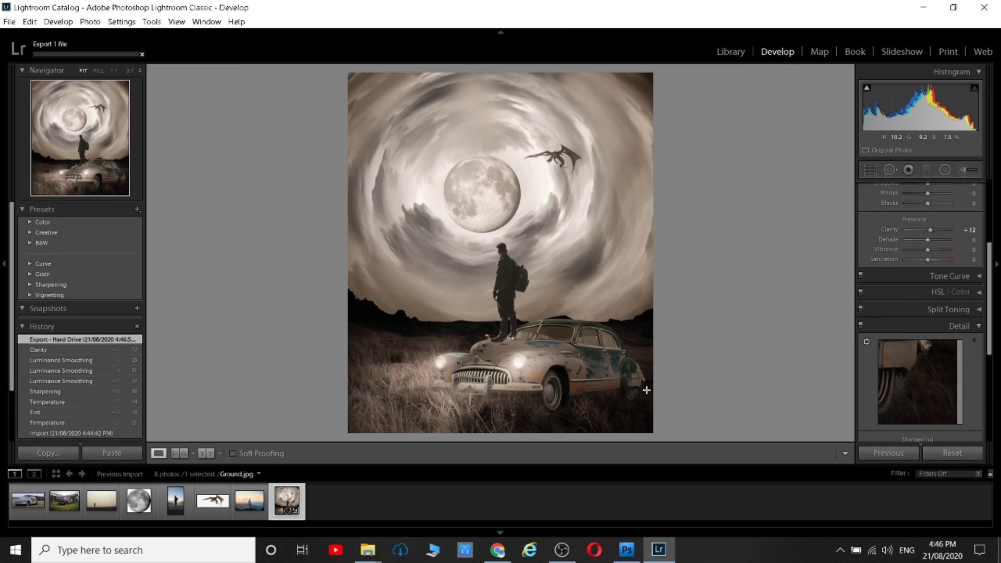
{"action": "left_click", "coordinate": [920, 6]}
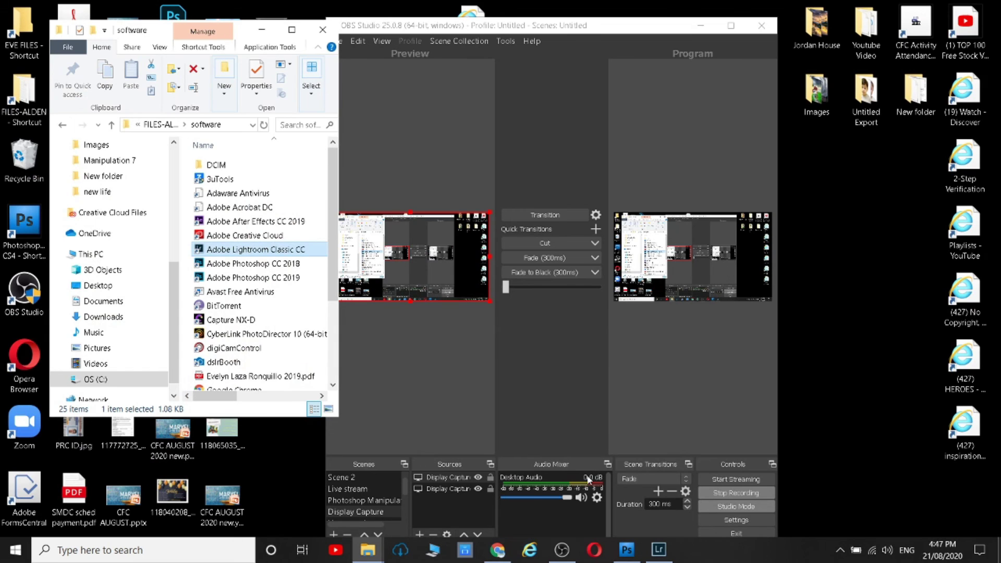
{"action": "left_click", "coordinate": [561, 550]}
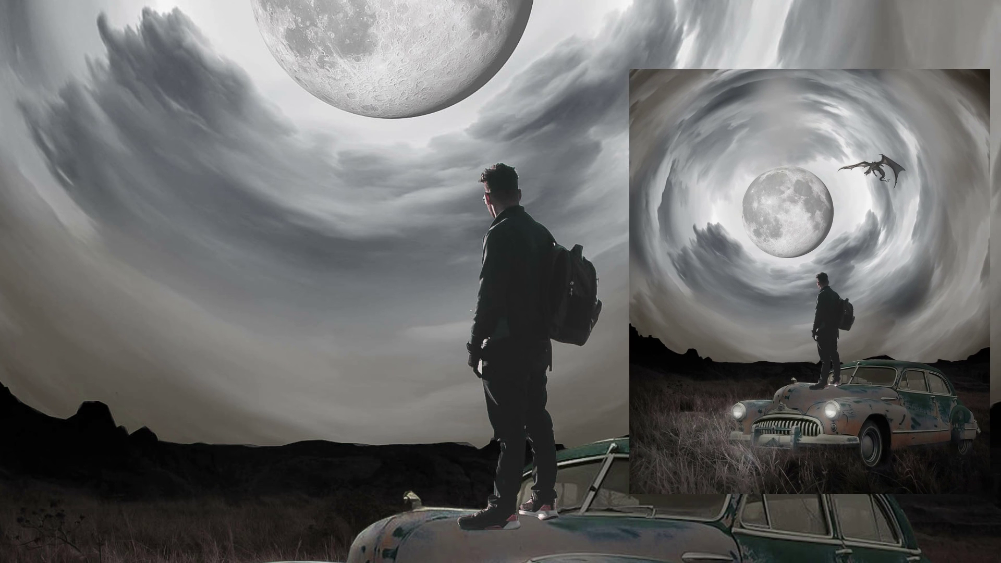